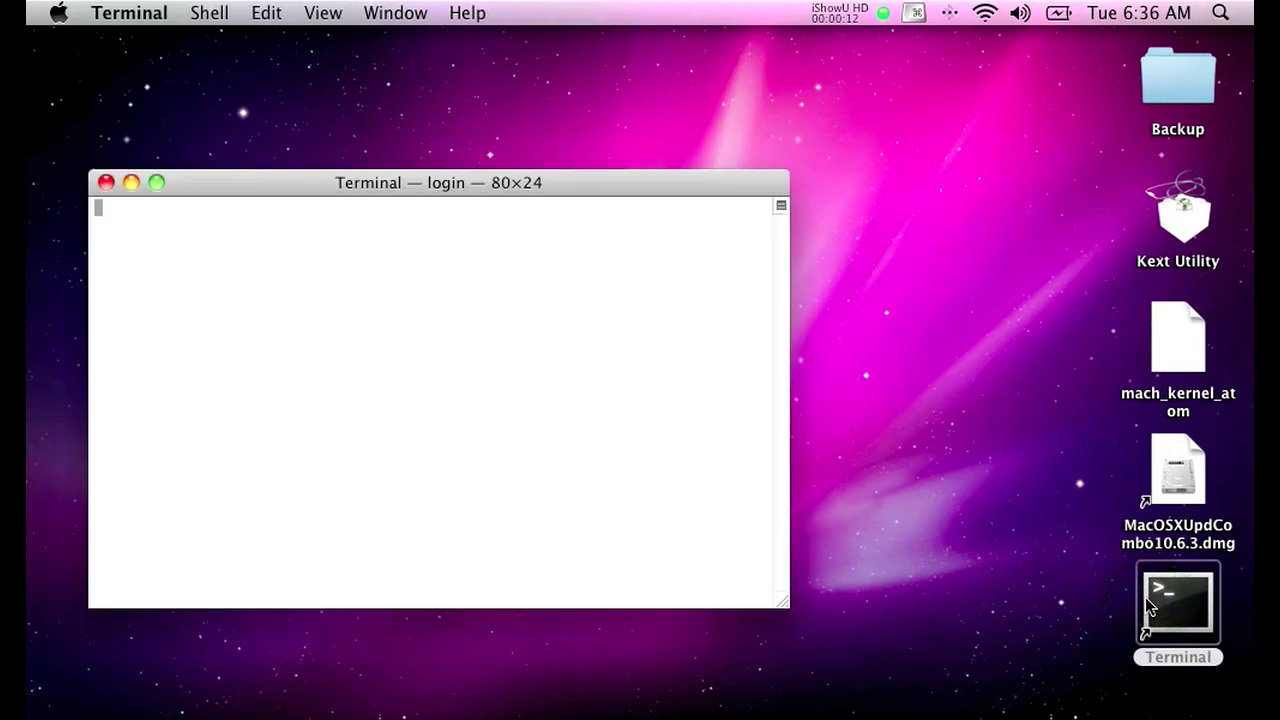
Run uname -a in the Terminal session to check the running kernel version.
{"action": "type", "text": "u"}
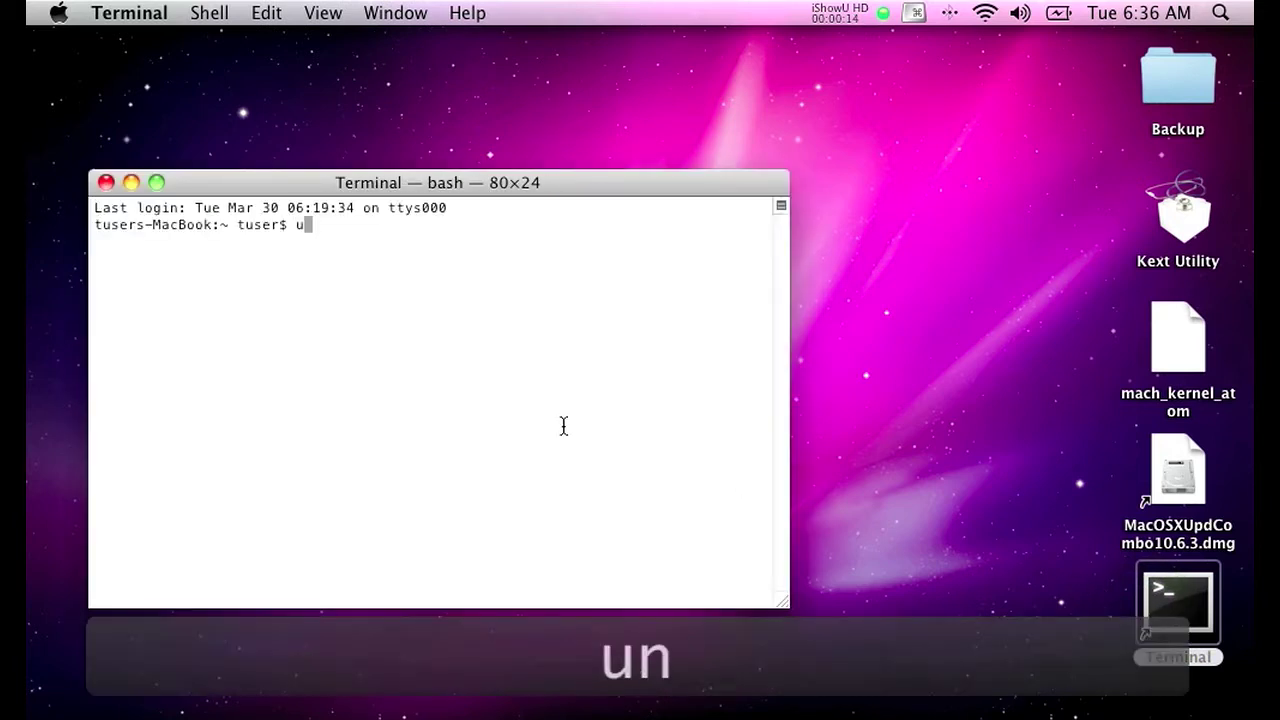
{"action": "type", "text": "name -a"}
{"action": "key", "text": "Return"}
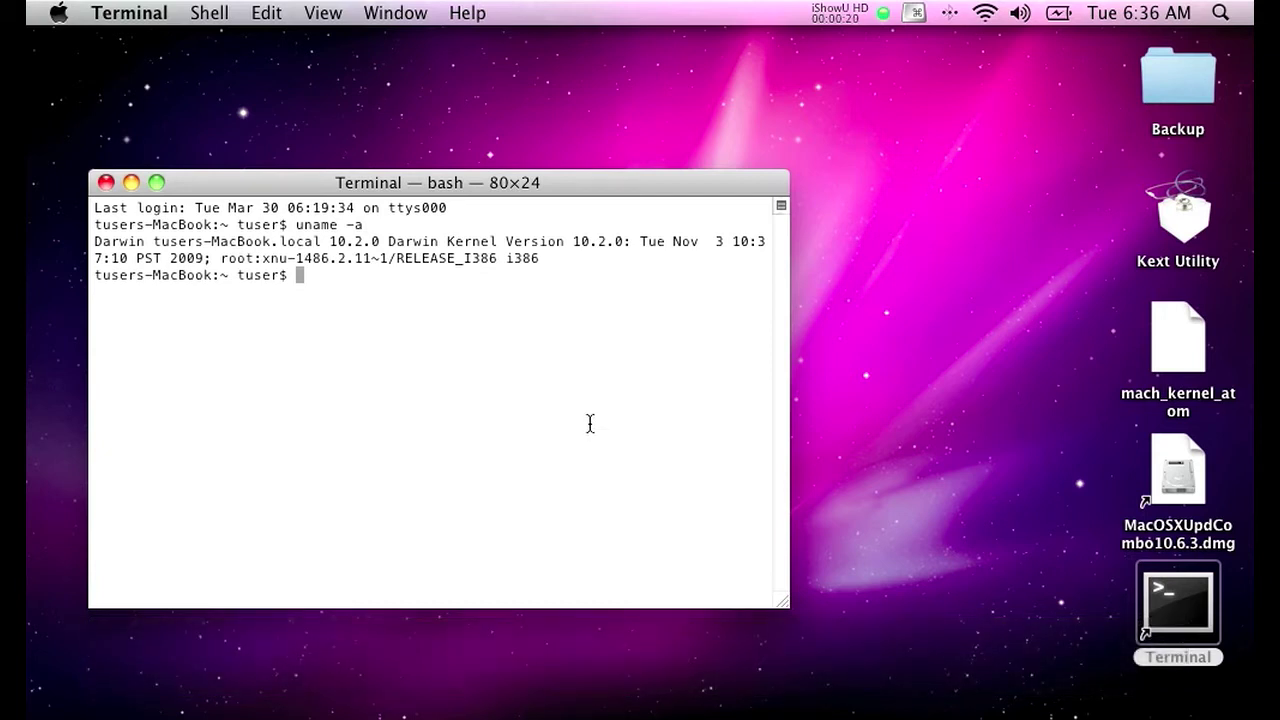
In a new Finder window, open the System/Library/Extensions folder on the Macintosh USB drive.
{"action": "left_click", "coordinate": [858, 367]}
{"action": "key", "text": "super+n"}
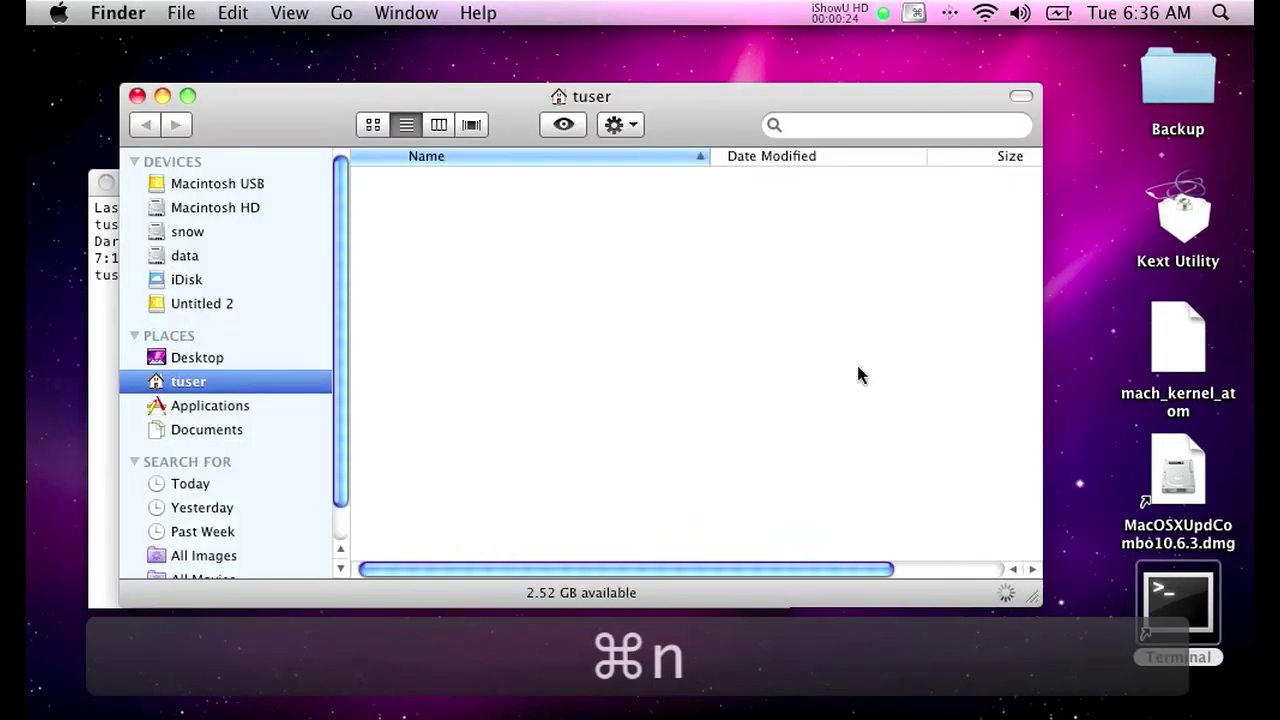
{"action": "left_click", "coordinate": [222, 180]}
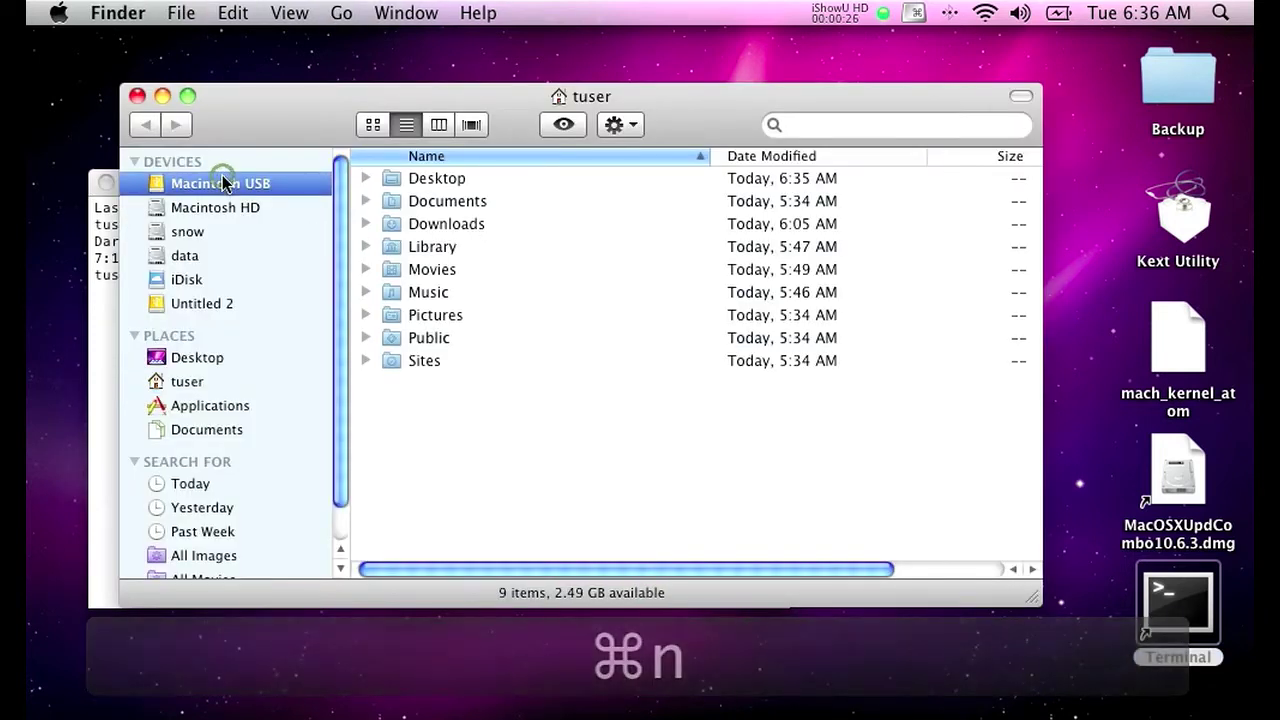
{"action": "double_click", "coordinate": [423, 230]}
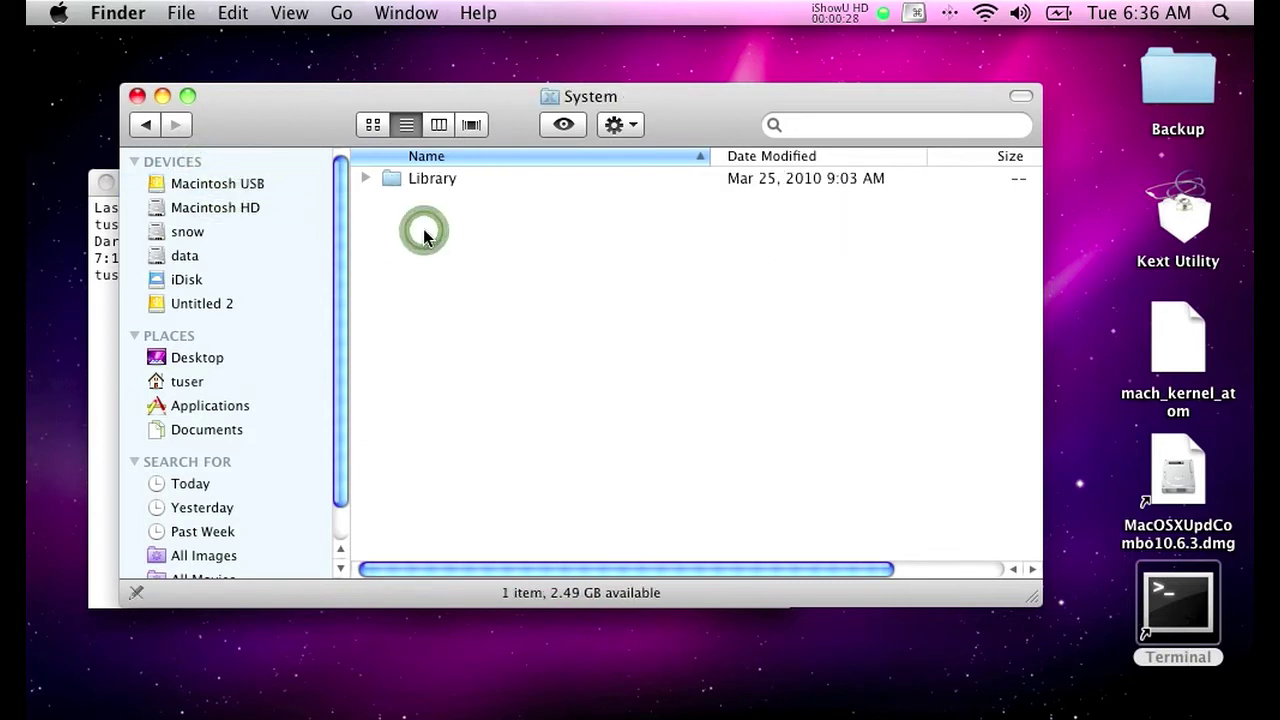
{"action": "left_click", "coordinate": [433, 183]}
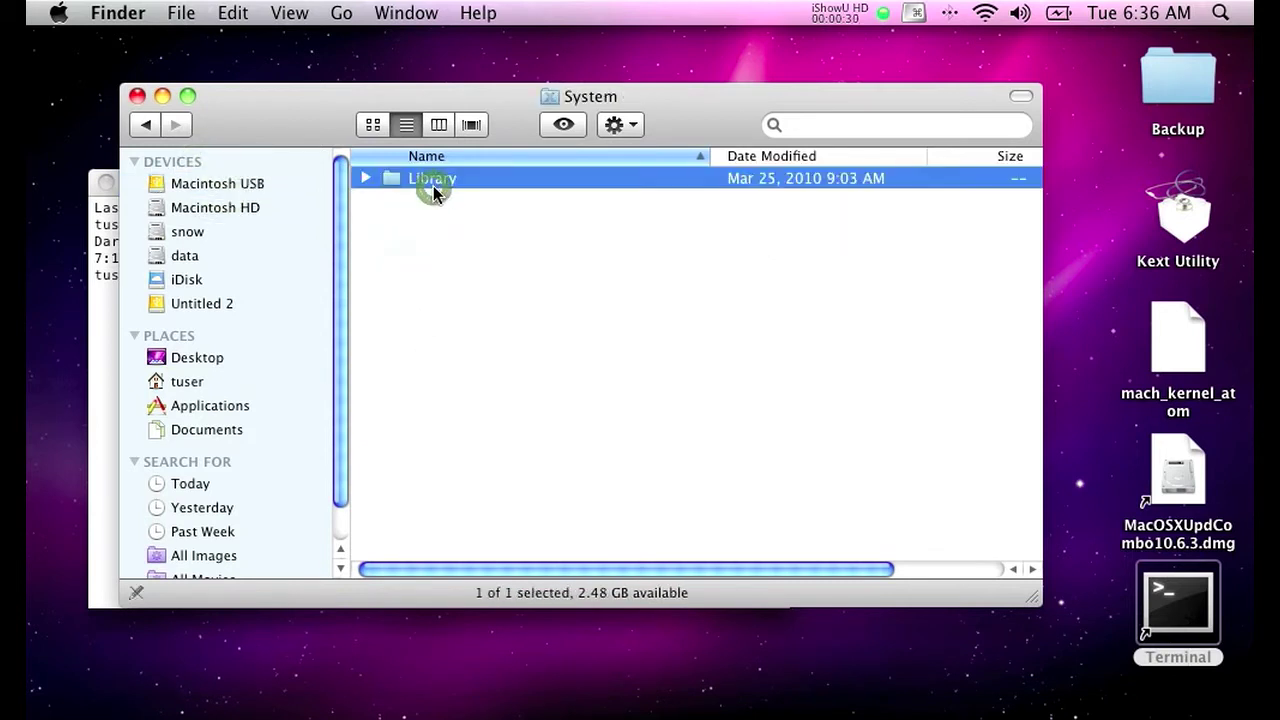
{"action": "double_click", "coordinate": [433, 186]}
{"action": "left_click", "coordinate": [428, 502]}
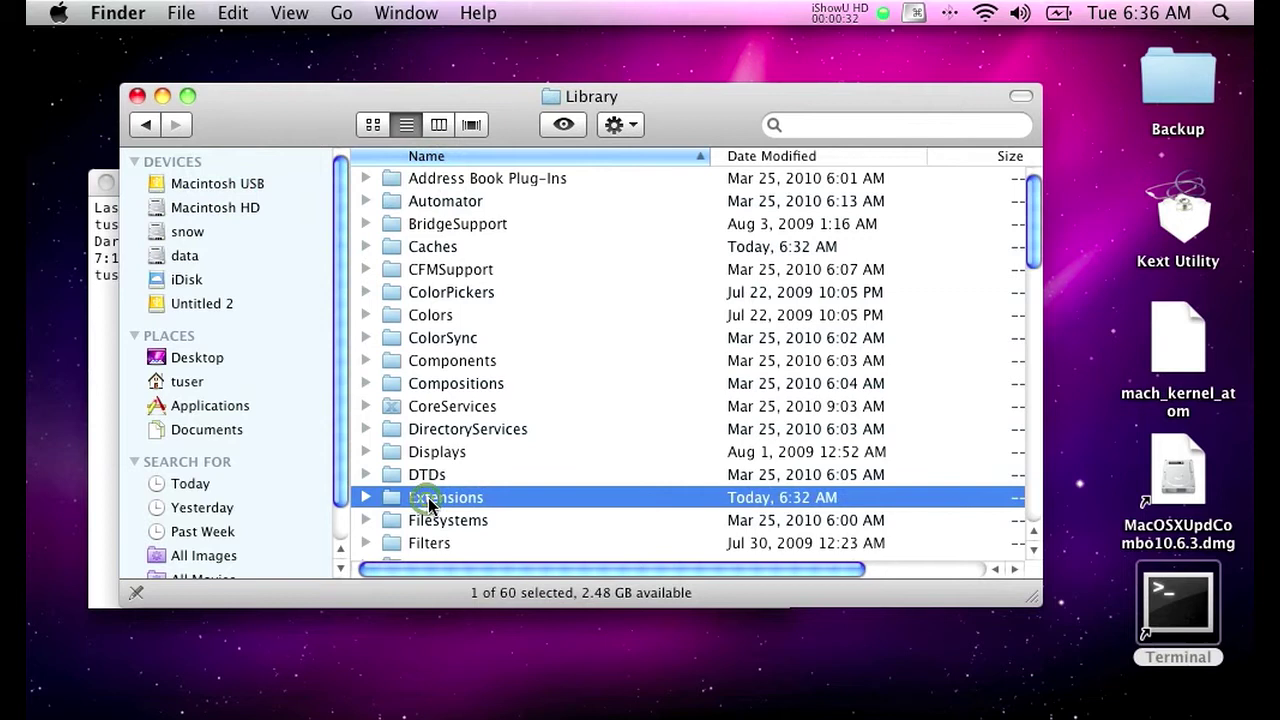
Open the Backup folder on the desktop alongside Extensions and copy SleepEnabler.kext into it.
{"action": "left_click_drag", "start_coordinate": [495, 112], "coordinate": [271, 149]}
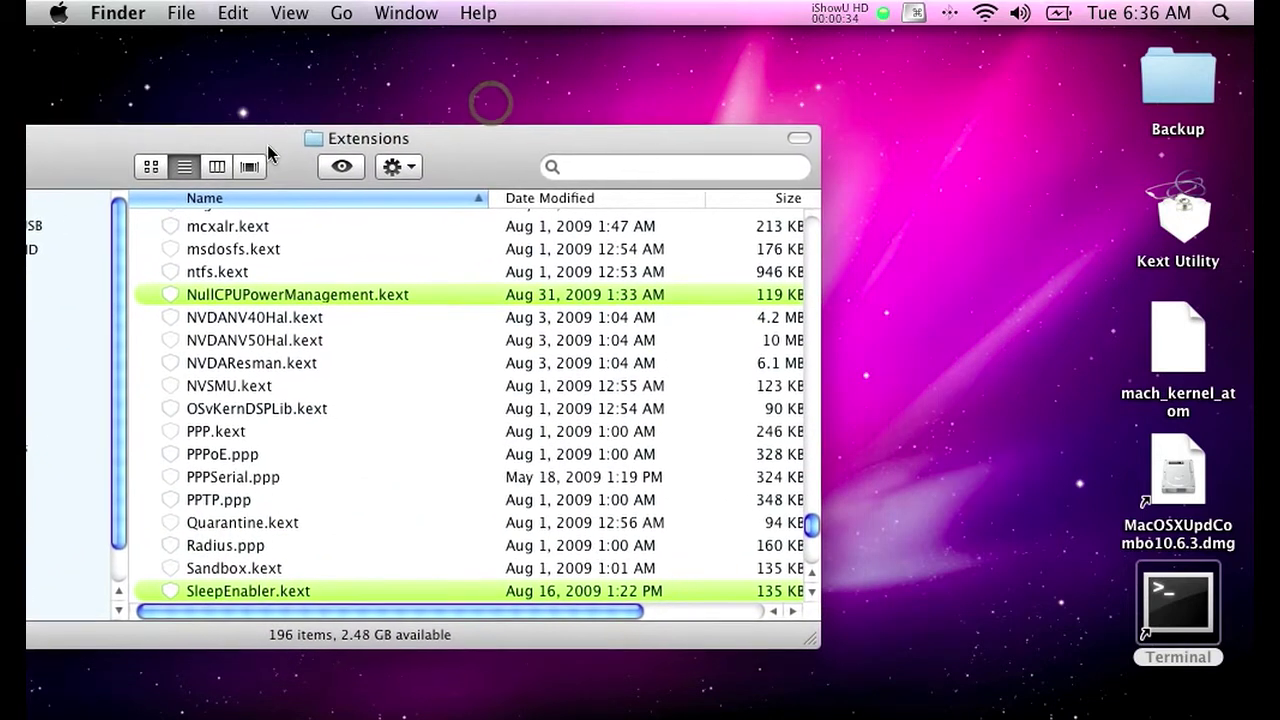
{"action": "double_click", "coordinate": [1186, 88]}
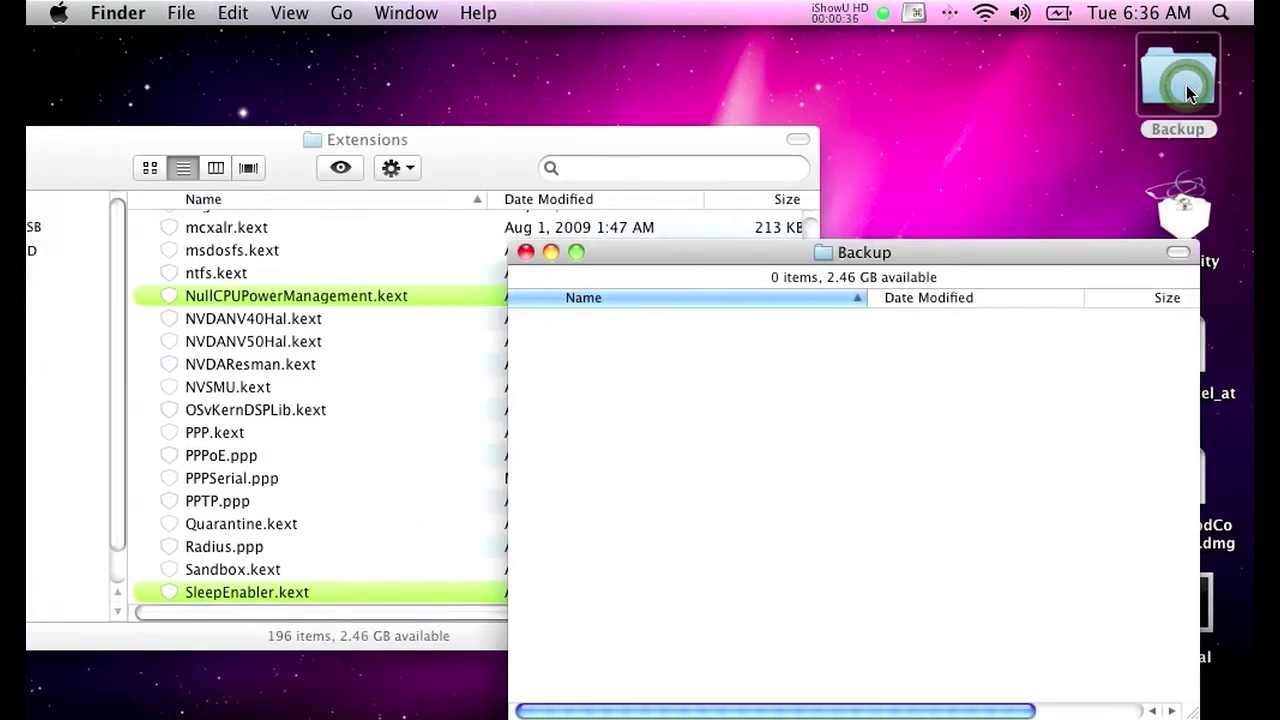
{"action": "left_click_drag", "start_coordinate": [171, 591], "coordinate": [920, 511]}
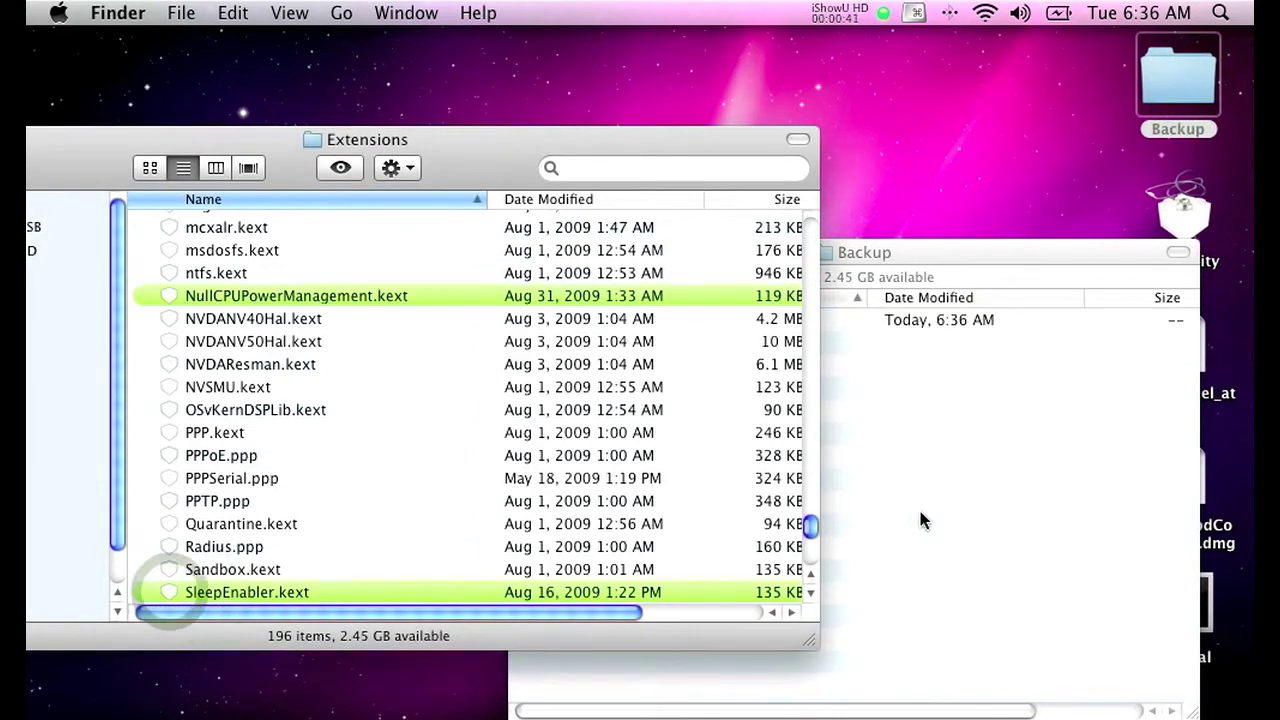
Move SleepEnabler.kext from the Extensions folder to the Trash, authorizing the change with the account password.
{"action": "right_click", "coordinate": [245, 595]}
{"action": "left_click", "coordinate": [330, 440]}
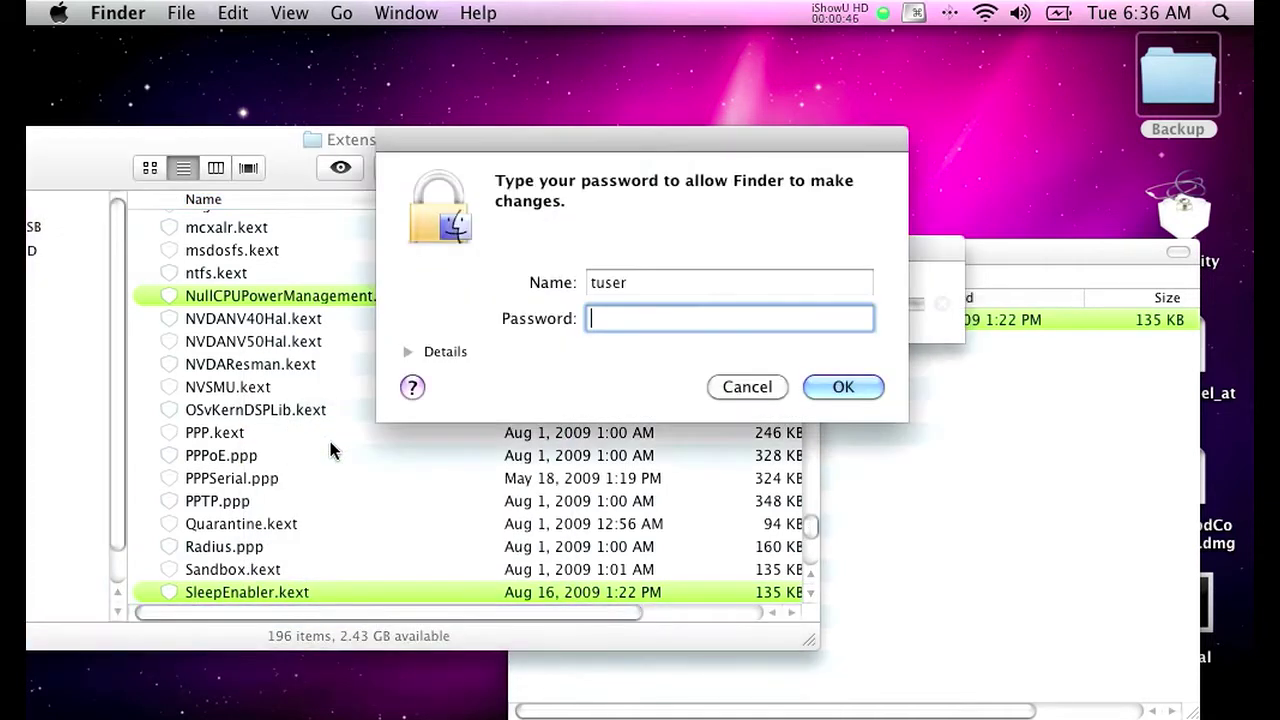
{"action": "key", "text": "Return"}
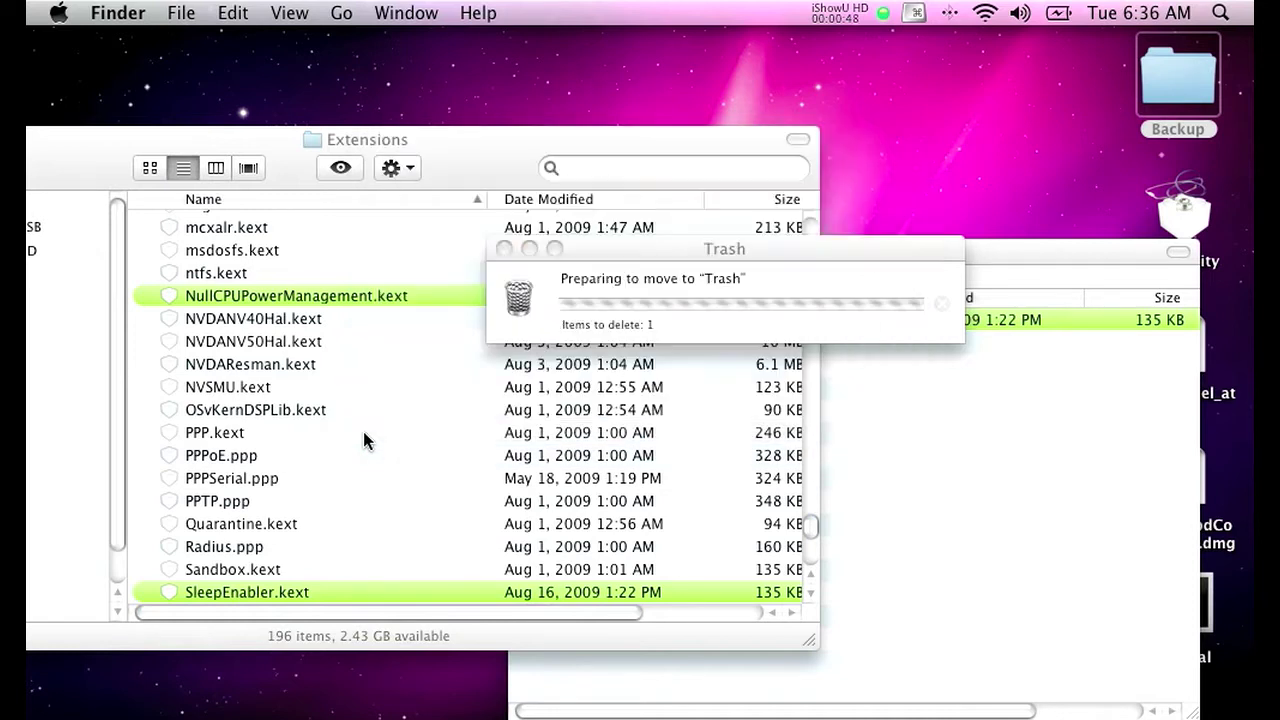
Copy AppleHDA.kext, AppleIntelGMA950.kext, AppleIntelIntegratedFramebuffer.kext and IONetworkingFamily.kext from Extensions into the Backup folder.
{"action": "left_click_drag", "start_coordinate": [808, 535], "coordinate": [491, 236]}
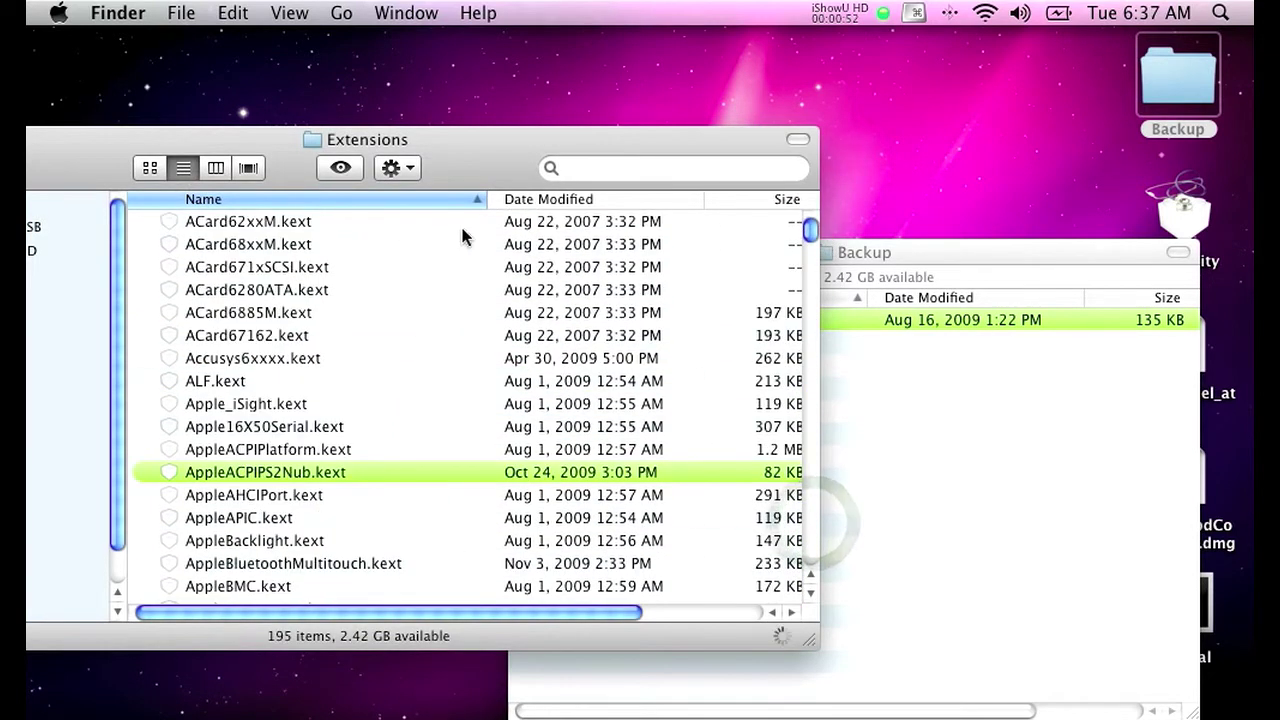
{"action": "scroll", "coordinate": [322, 345], "scroll_direction": "down", "scroll_amount": 10}
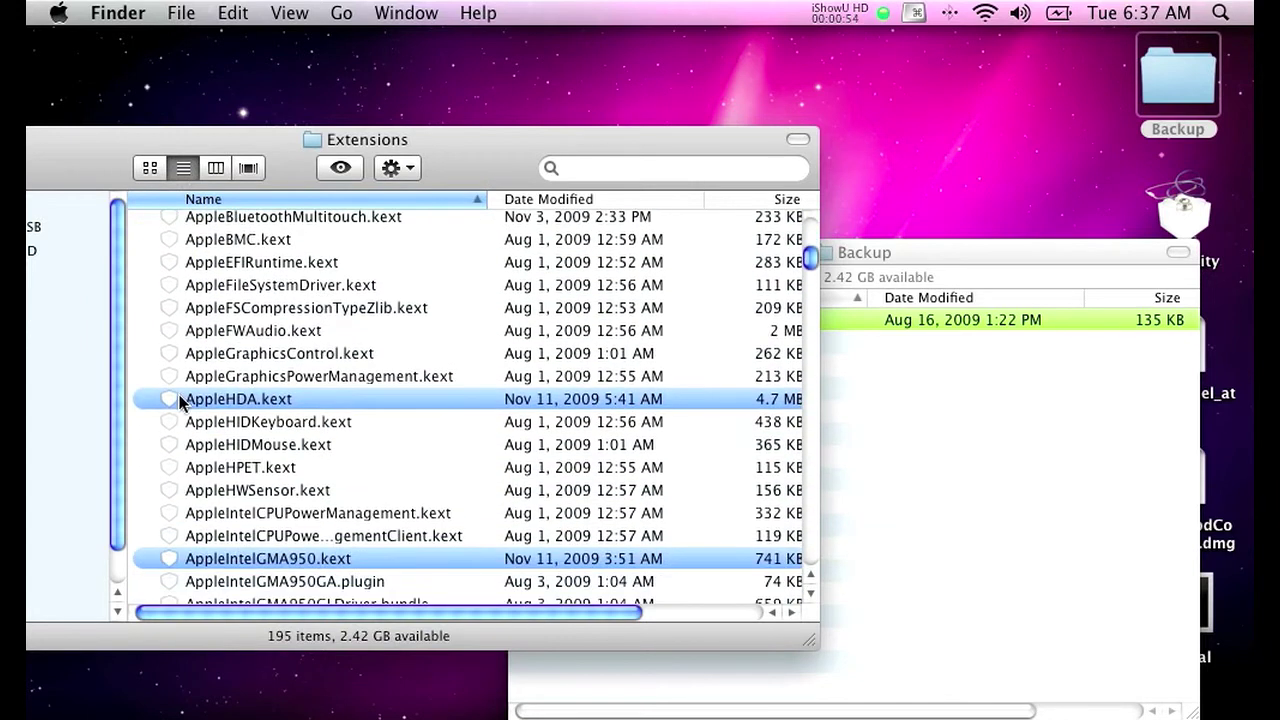
{"action": "left_click", "coordinate": [182, 400]}
{"action": "scroll", "coordinate": [168, 397], "scroll_direction": "down", "scroll_amount": 5}
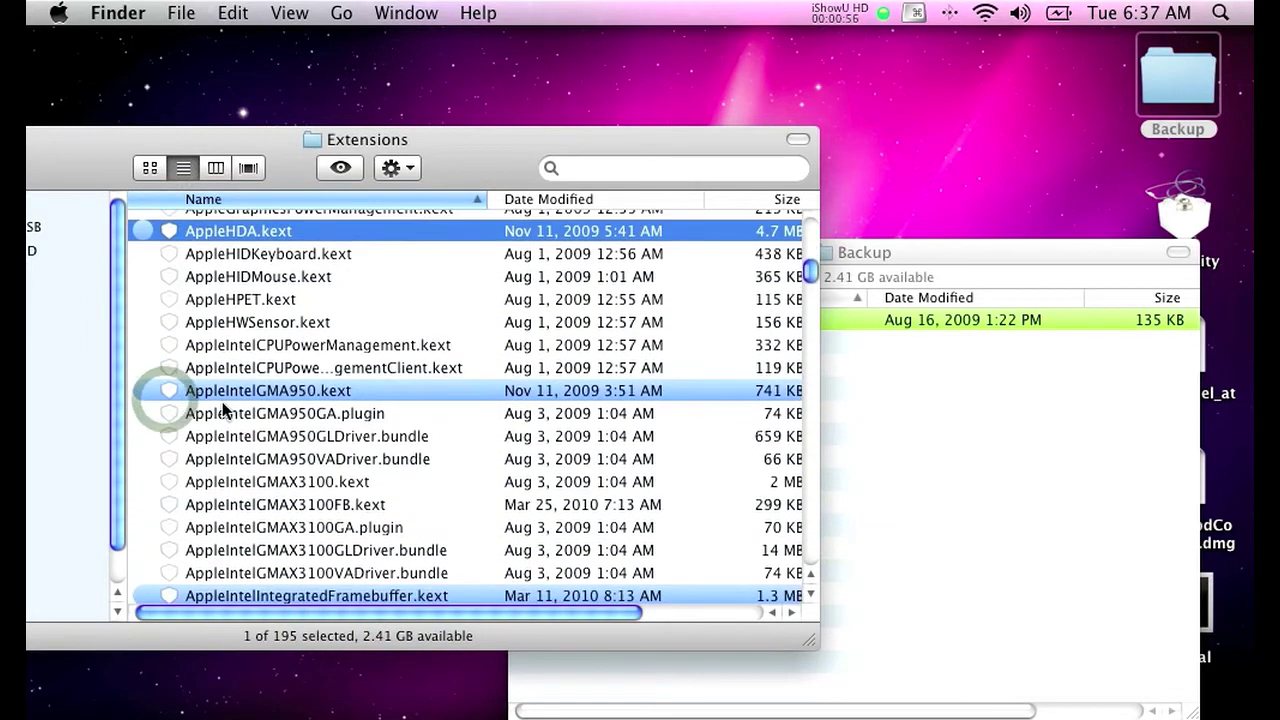
{"action": "left_click", "coordinate": [167, 395], "text": "super"}
{"action": "scroll", "coordinate": [212, 400], "scroll_direction": "down", "scroll_amount": 5}
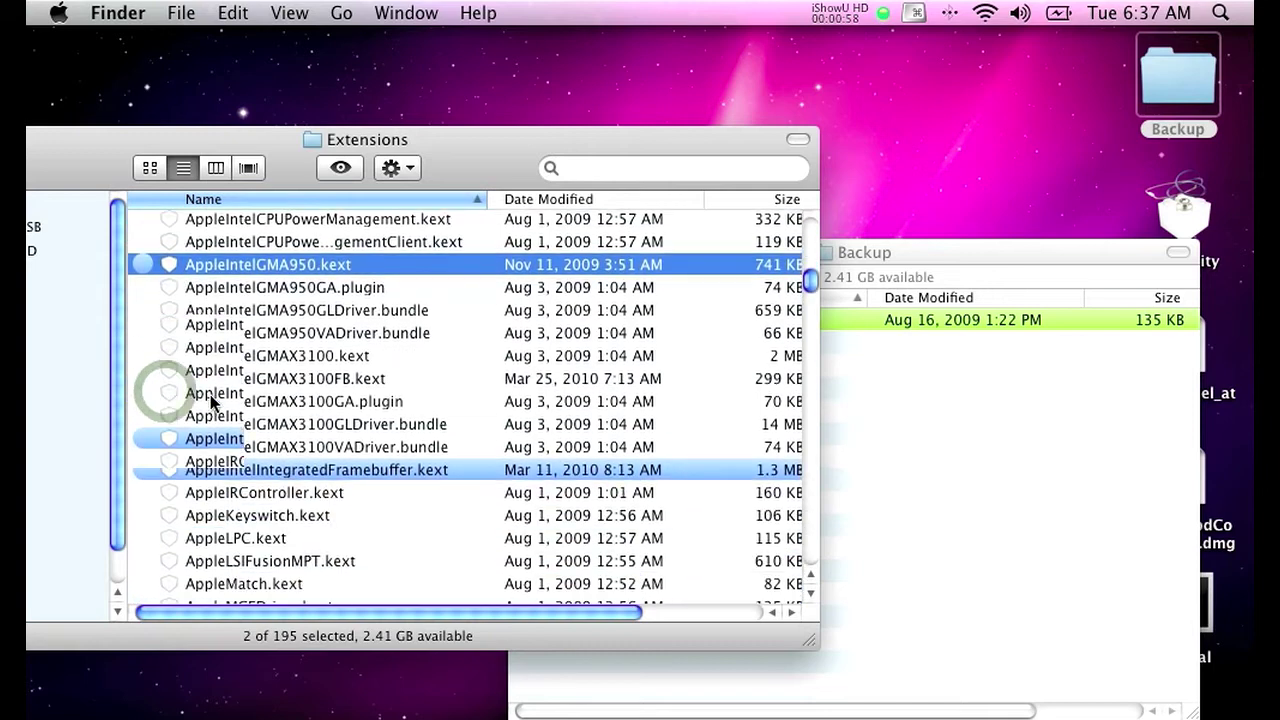
{"action": "left_click", "coordinate": [185, 428], "text": "super"}
{"action": "scroll", "coordinate": [308, 425], "scroll_direction": "down", "scroll_amount": 15}
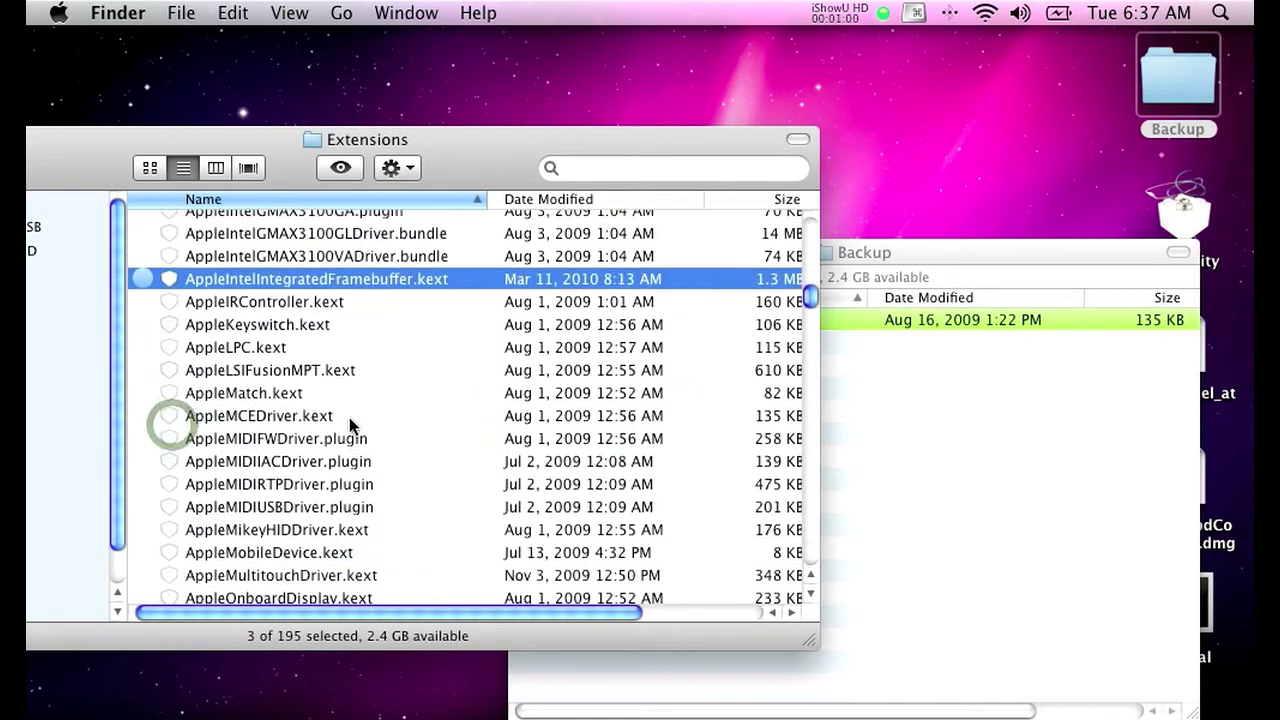
{"action": "scroll", "coordinate": [352, 427], "scroll_direction": "down", "scroll_amount": 15}
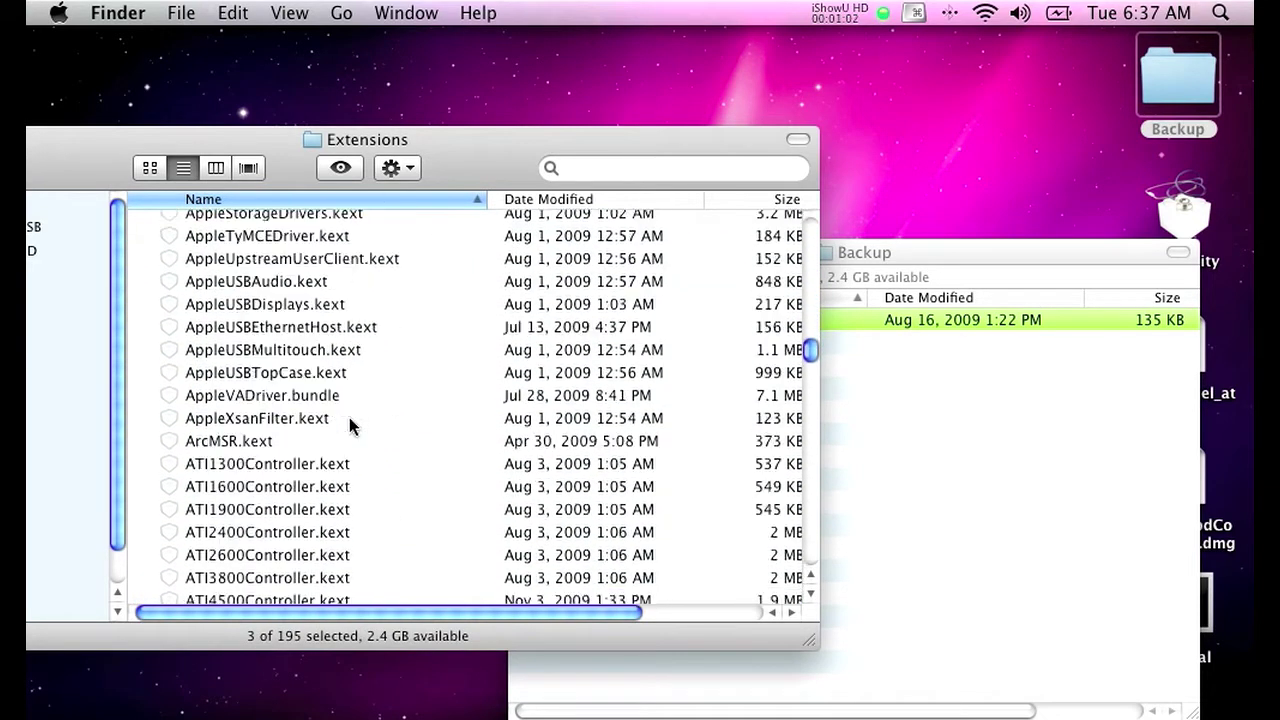
{"action": "scroll", "coordinate": [349, 427], "scroll_direction": "down", "scroll_amount": 10}
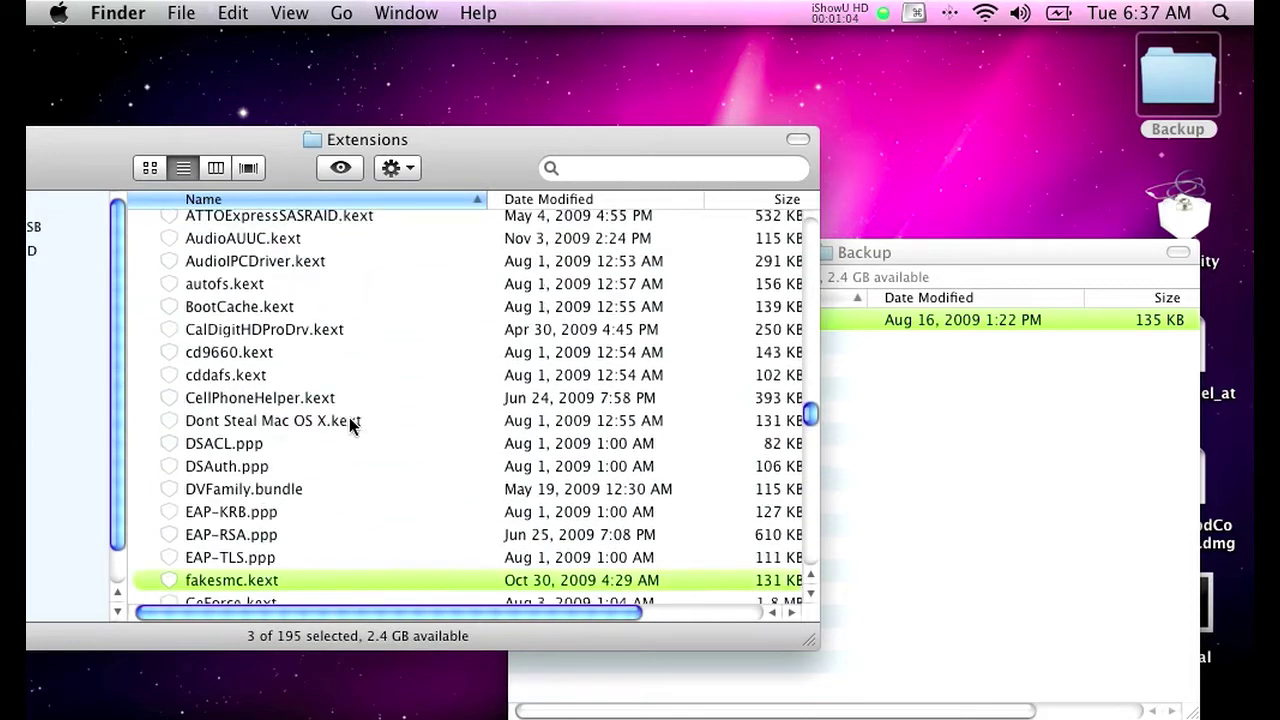
{"action": "scroll", "coordinate": [349, 427], "scroll_direction": "down", "scroll_amount": 12}
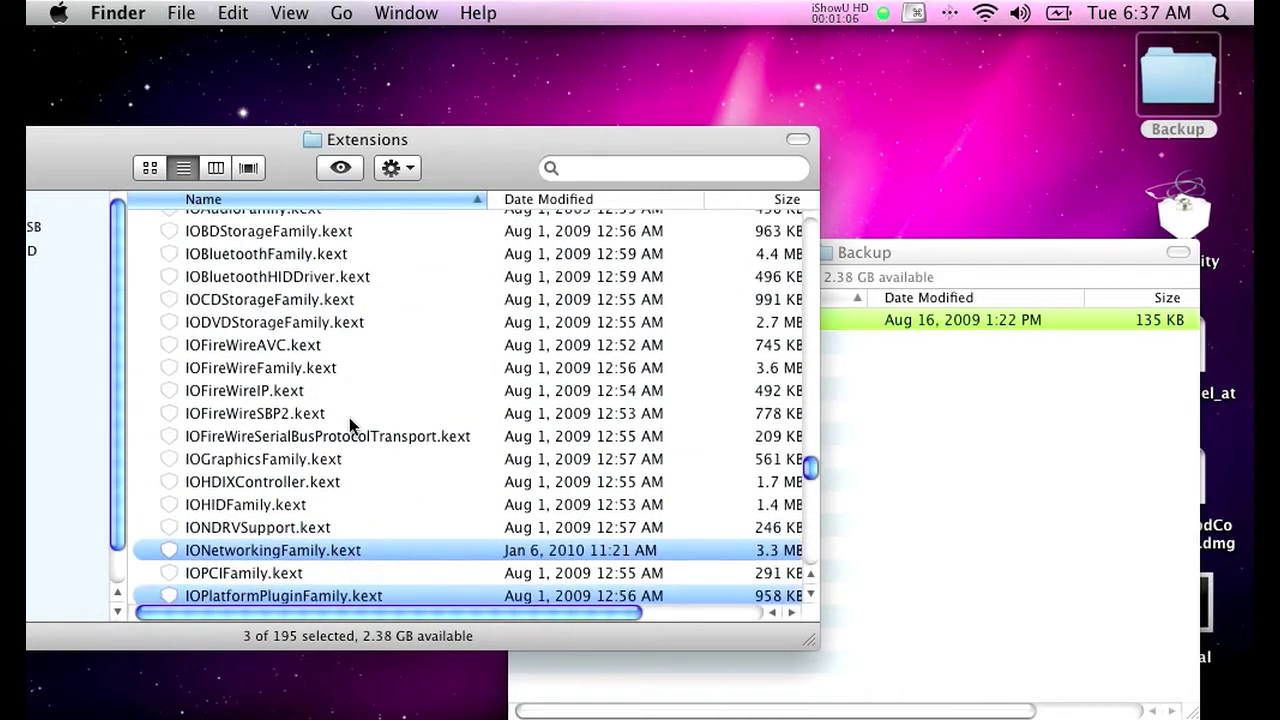
{"action": "left_click_drag", "start_coordinate": [176, 417], "coordinate": [950, 455]}
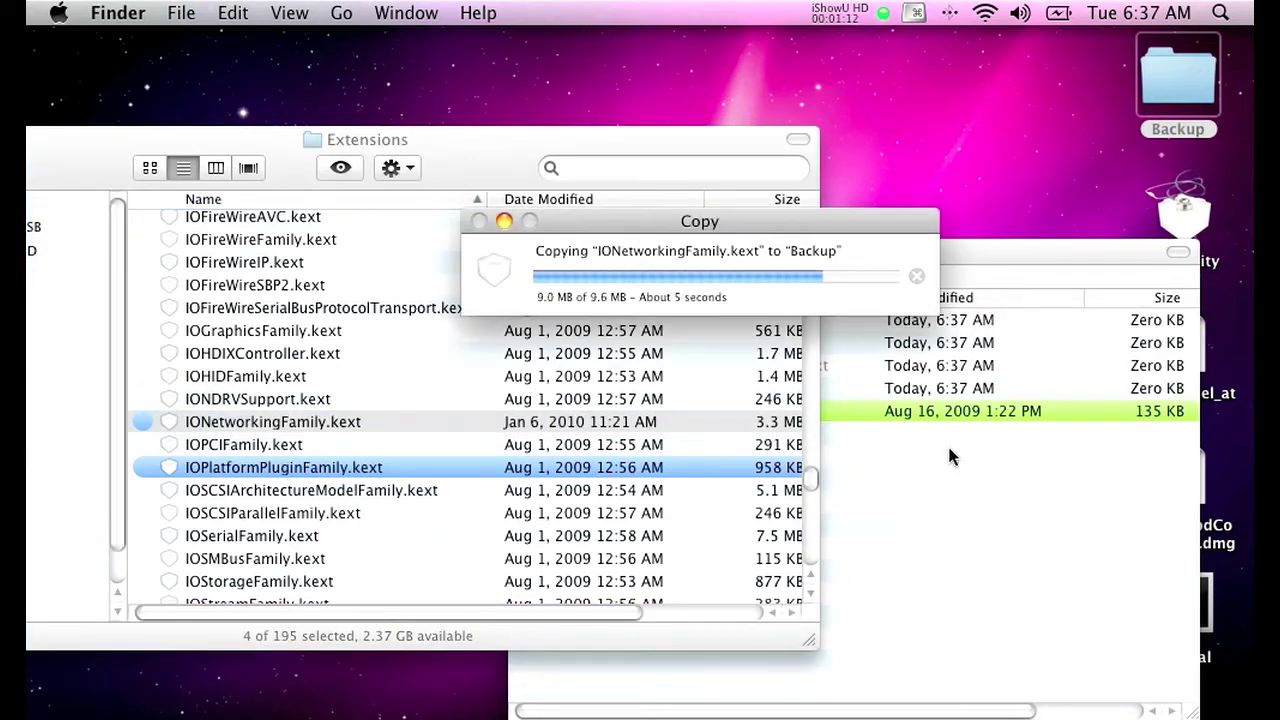
Close the Extensions and Backup folder windows.
{"action": "left_click_drag", "start_coordinate": [40, 192], "coordinate": [169, 172]}
{"action": "left_click", "coordinate": [68, 159]}
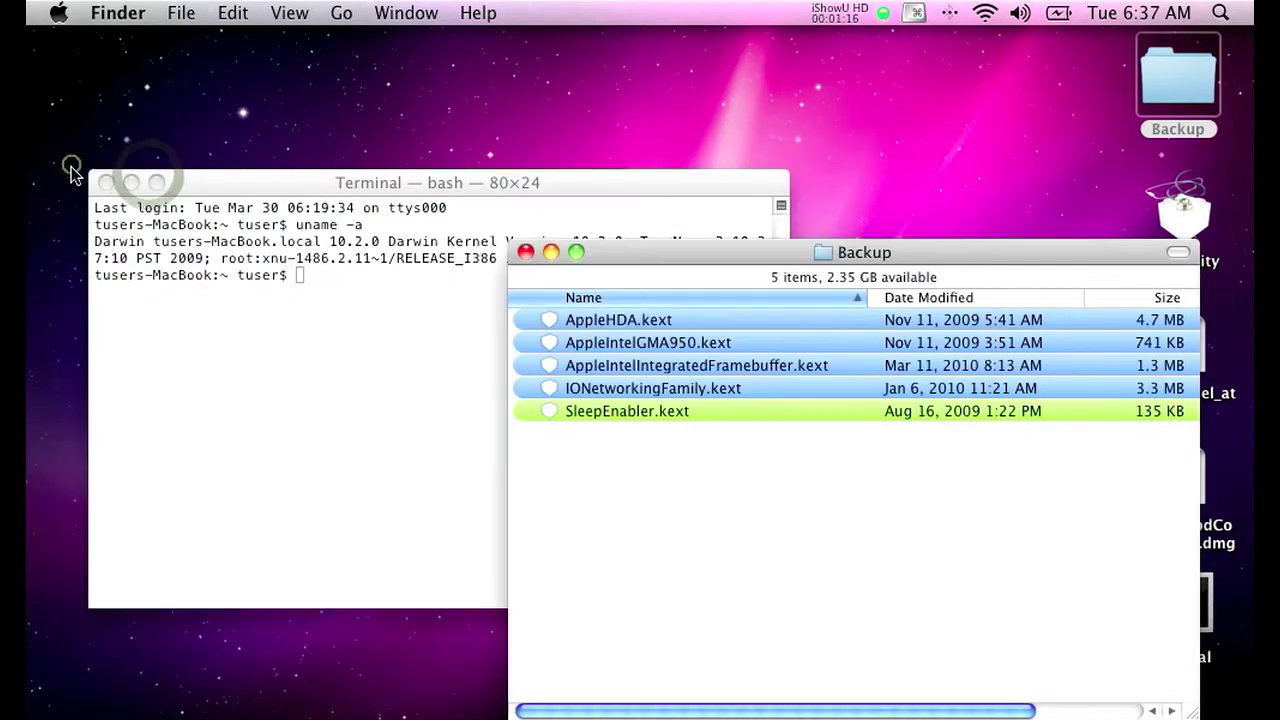
{"action": "left_click", "coordinate": [522, 256]}
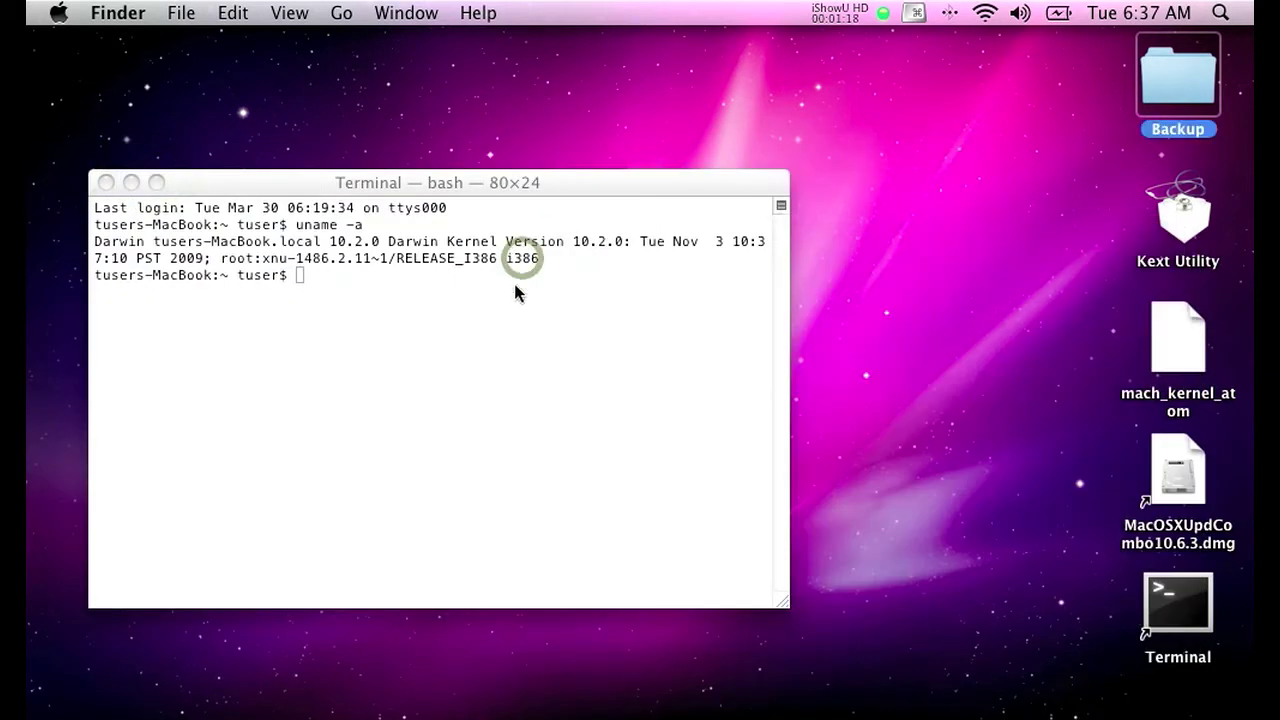
Mount MacOSXUpdCombo10.6.3.dmg, skipping verification, and launch the MacOSXUpdCombo10.6.3.pkg installer, closing the disk image window.
{"action": "left_click", "coordinate": [1165, 490]}
{"action": "double_click", "coordinate": [1163, 486]}
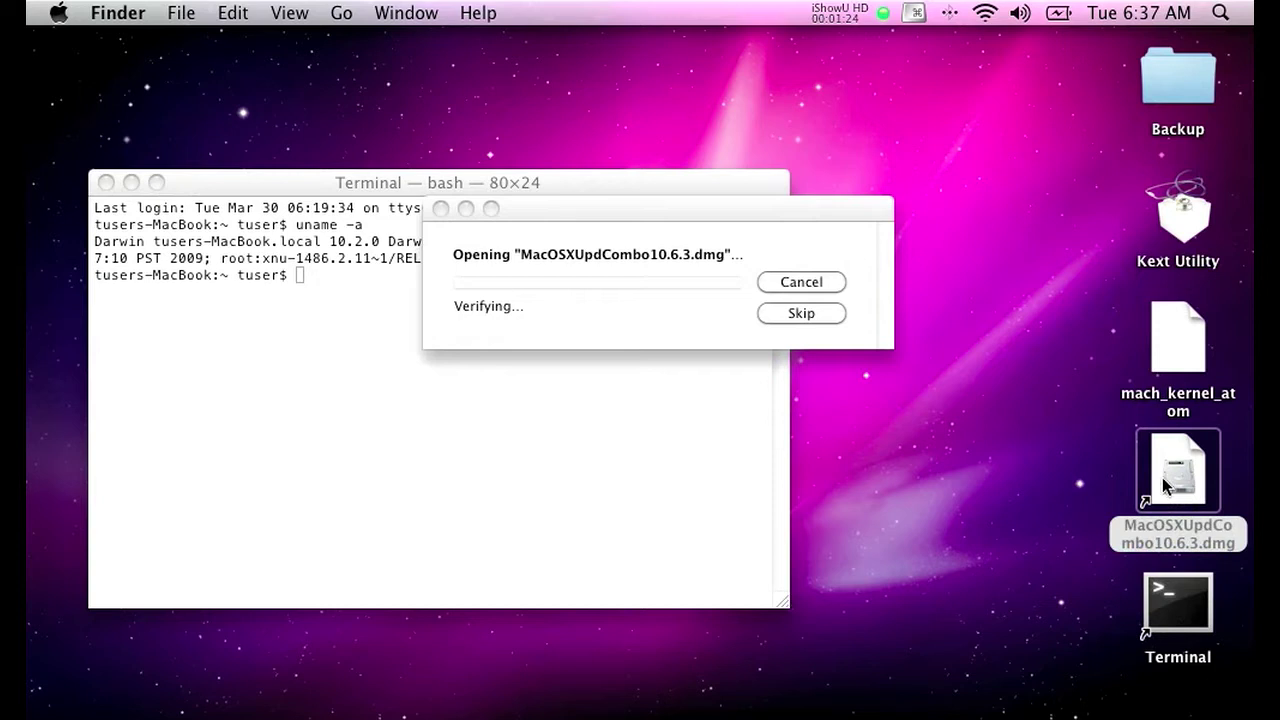
{"action": "left_click", "coordinate": [829, 314]}
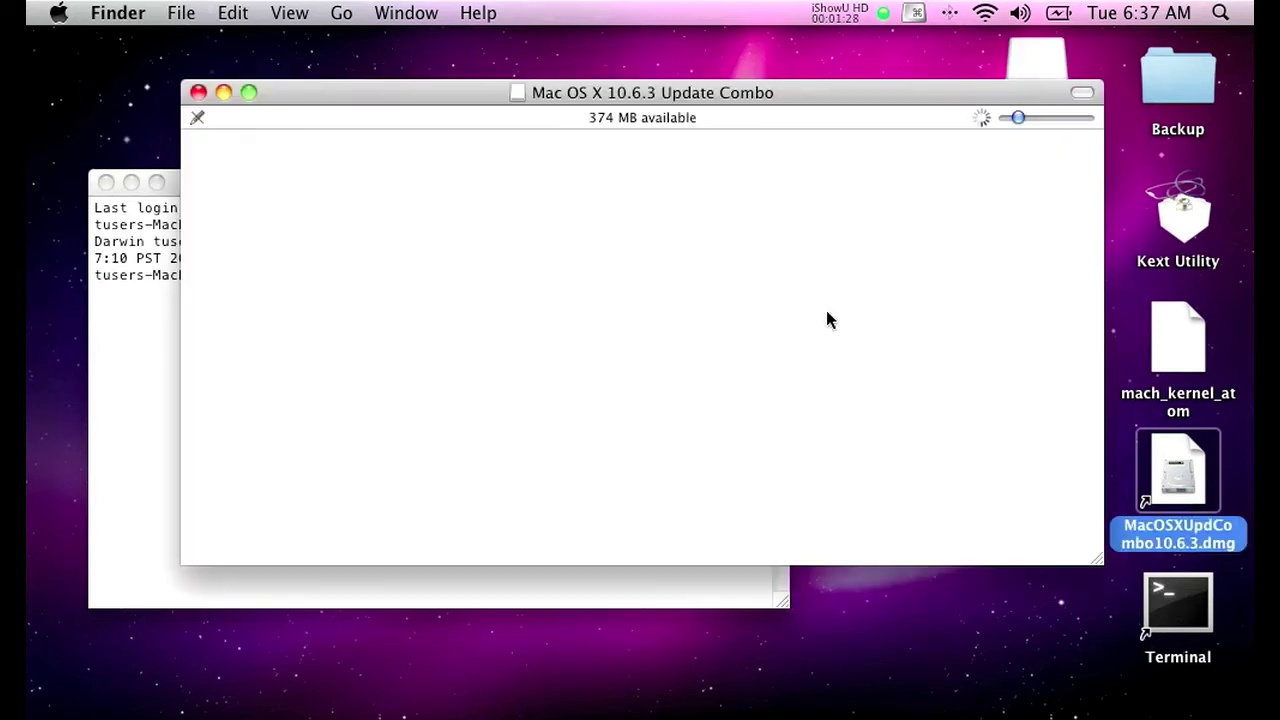
{"action": "double_click", "coordinate": [284, 178]}
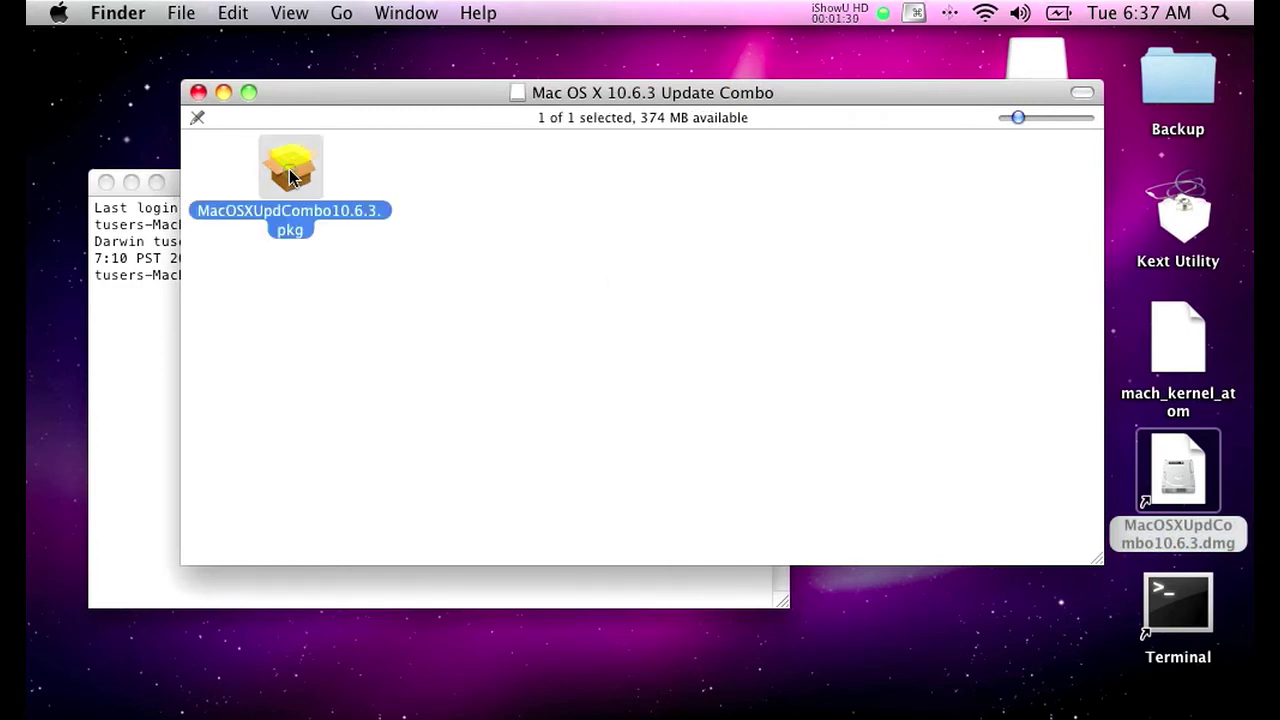
{"action": "left_click", "coordinate": [203, 92]}
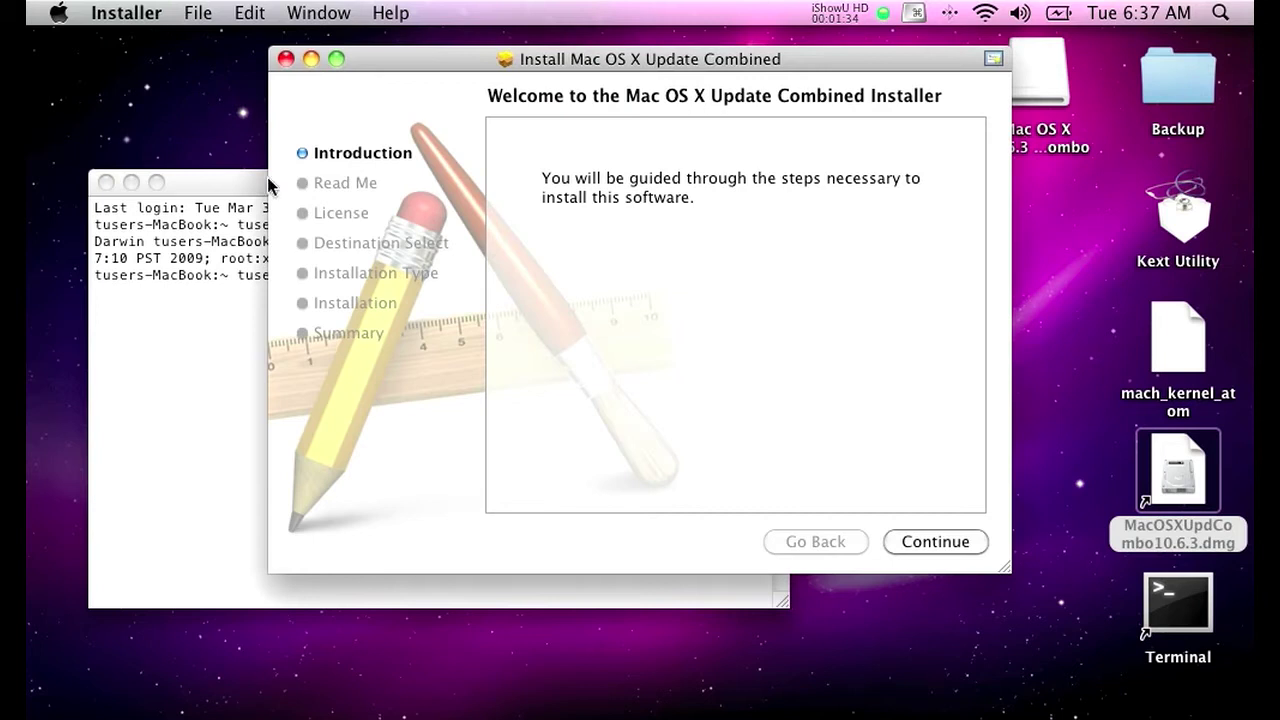
Proceed through the installer's introduction and Read Me and agree to the software license.
{"action": "left_click", "coordinate": [948, 551]}
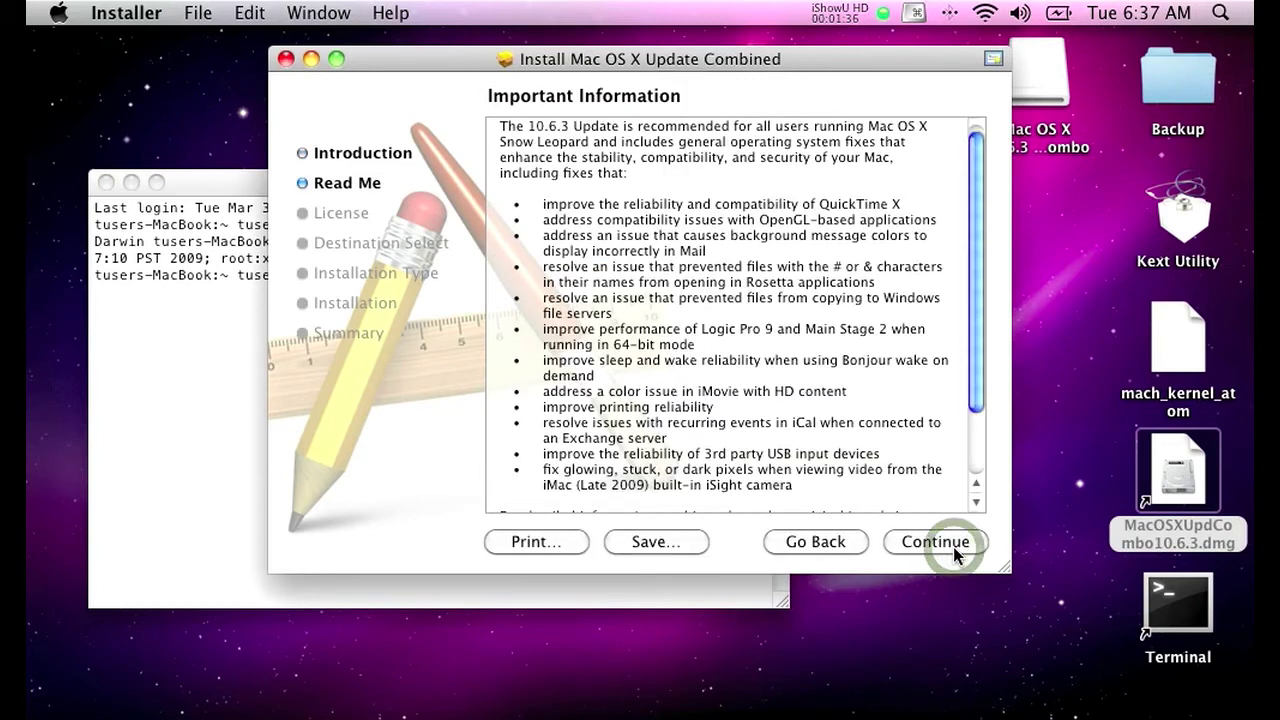
{"action": "left_click", "coordinate": [952, 548]}
{"action": "left_click", "coordinate": [949, 550]}
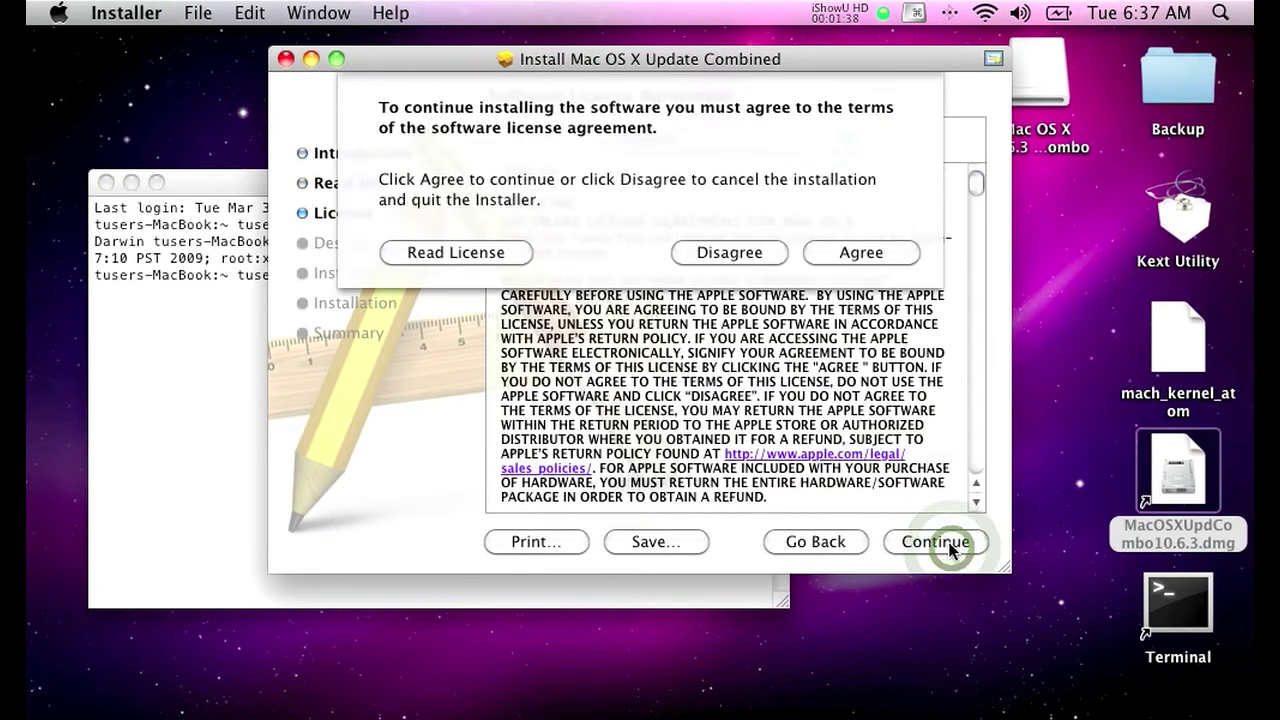
{"action": "left_click", "coordinate": [843, 258]}
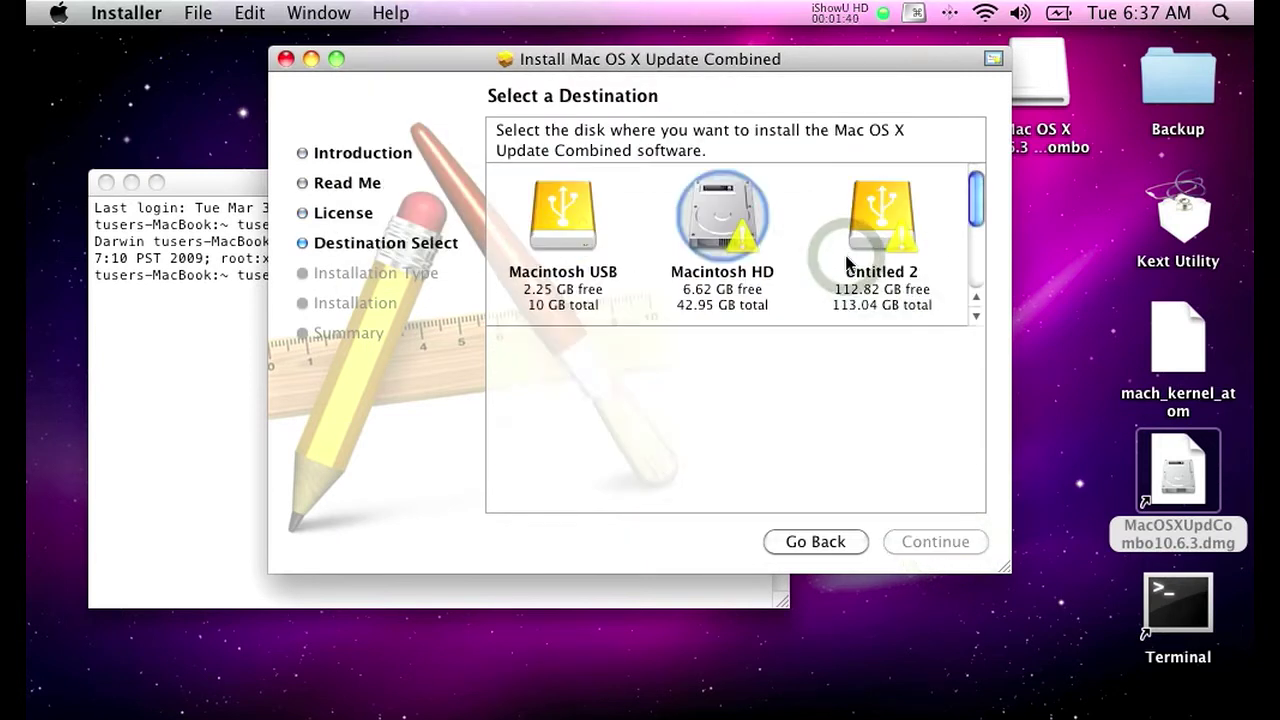
Install the update on the Macintosh USB disk, authorizing with the account password and accepting the restart requirement.
{"action": "left_click", "coordinate": [591, 242]}
{"action": "left_click", "coordinate": [955, 690]}
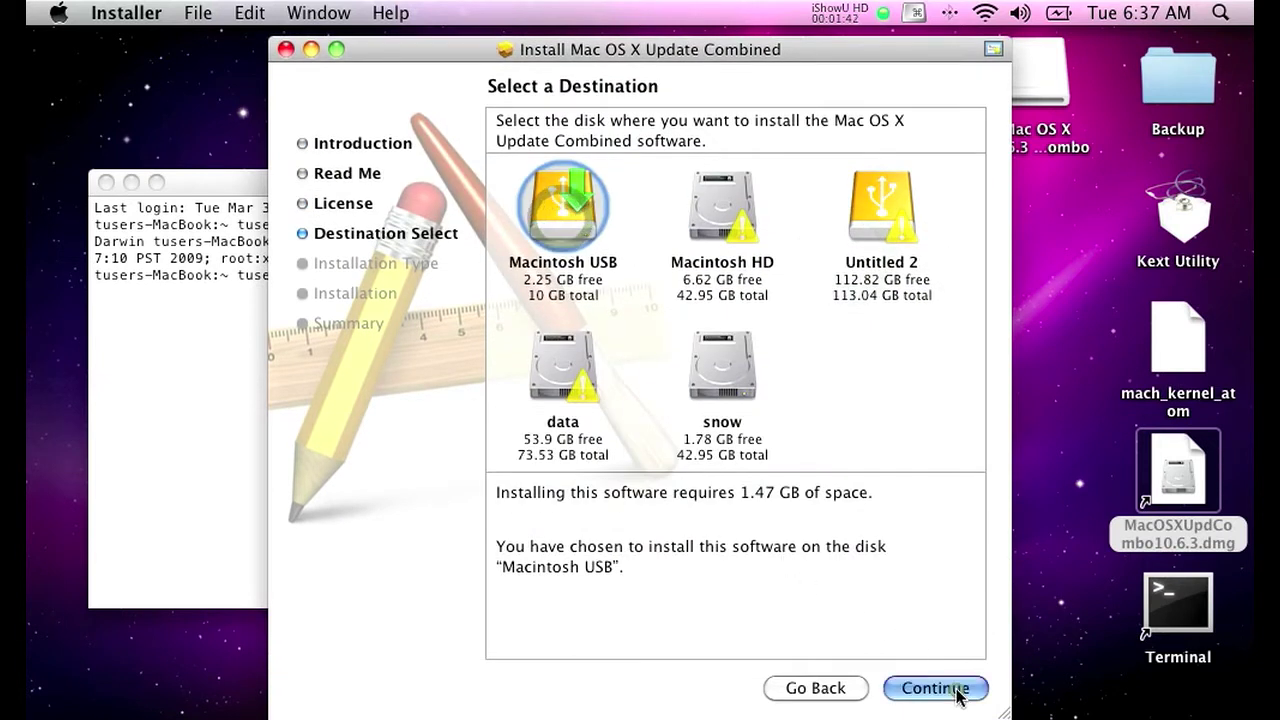
{"action": "left_click", "coordinate": [936, 688]}
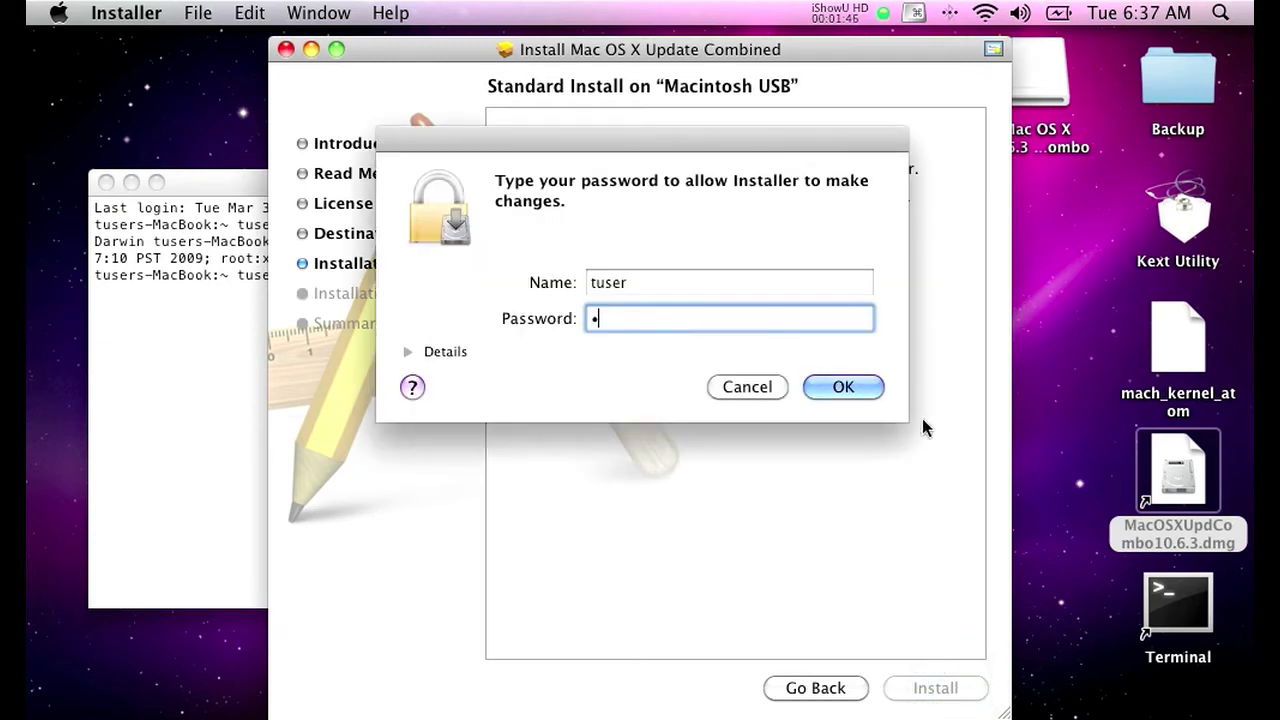
{"action": "left_click", "coordinate": [843, 387]}
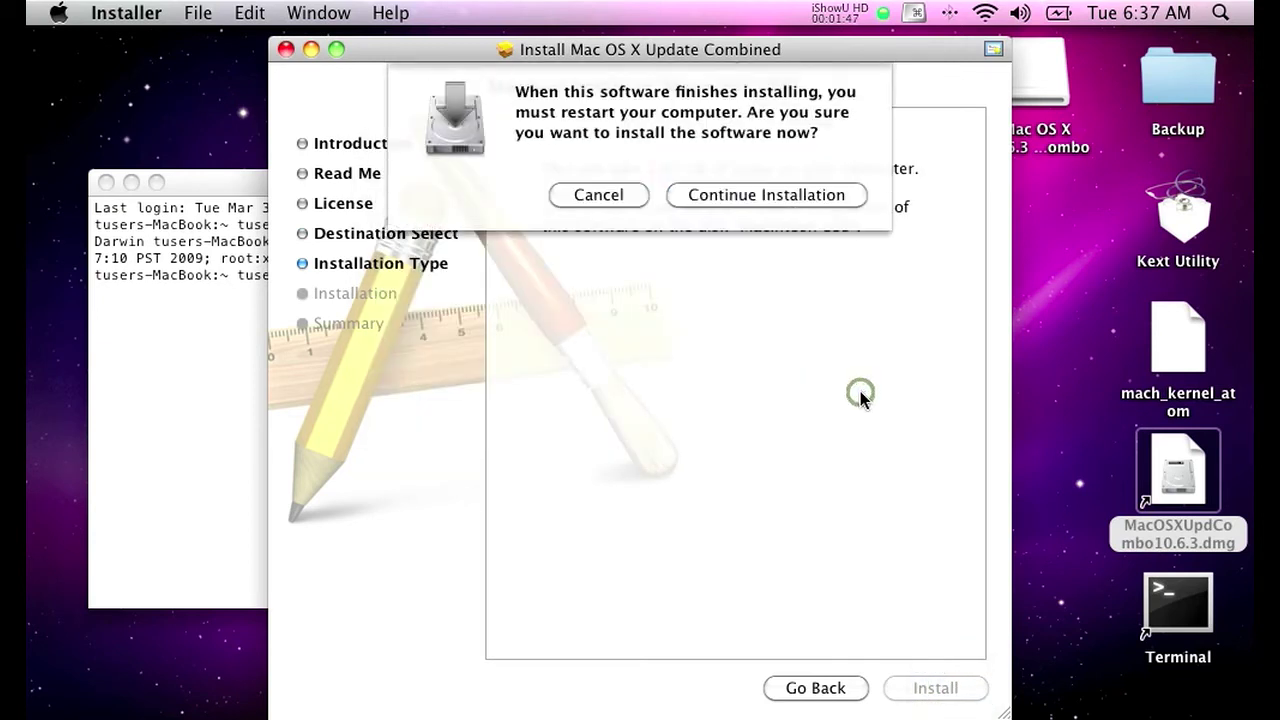
{"action": "left_click", "coordinate": [748, 194]}
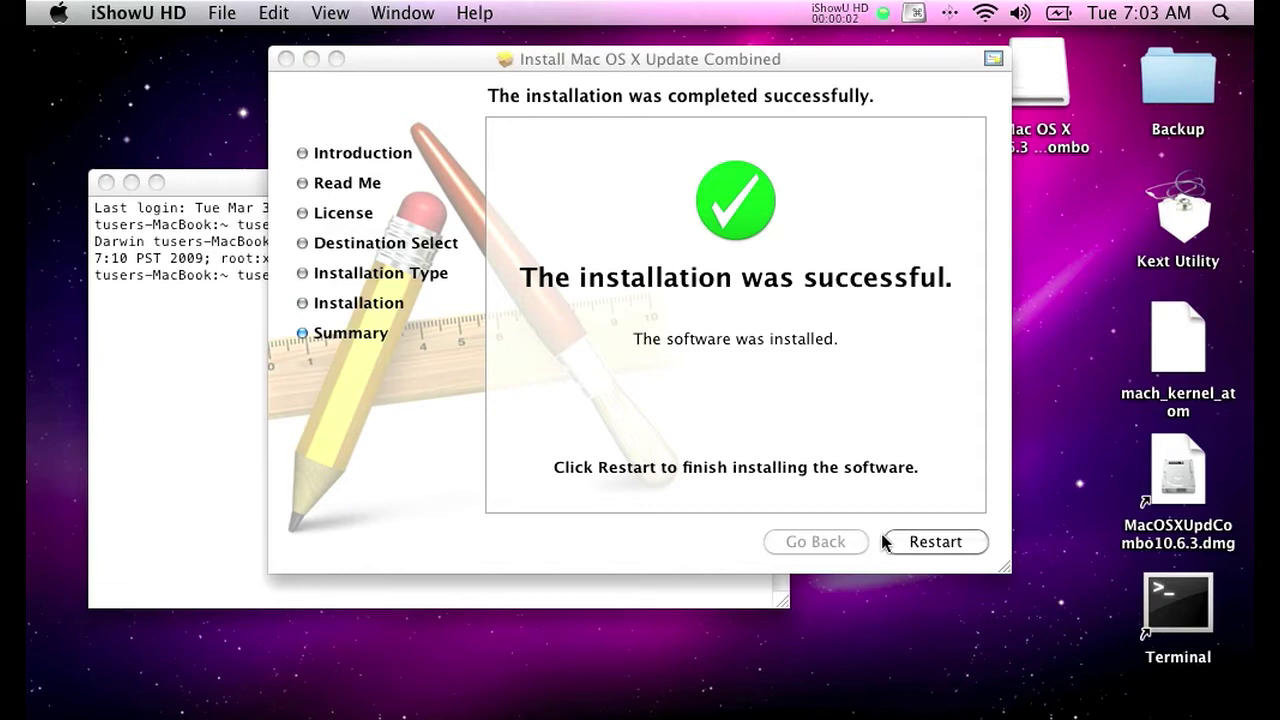
Open the System/Library/Extensions folder of the Macintosh USB drive in a new Finder window and look through the highlighted kexts.
{"action": "left_click", "coordinate": [120, 97]}
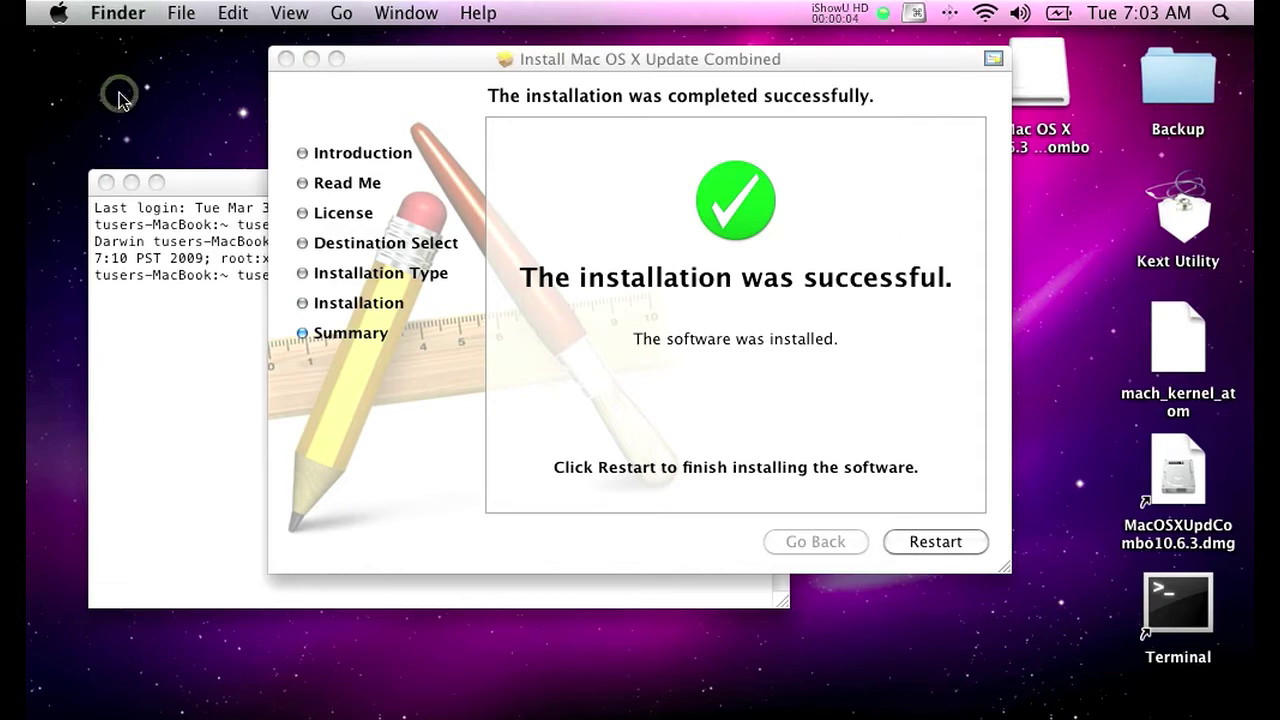
{"action": "key", "text": "super+n"}
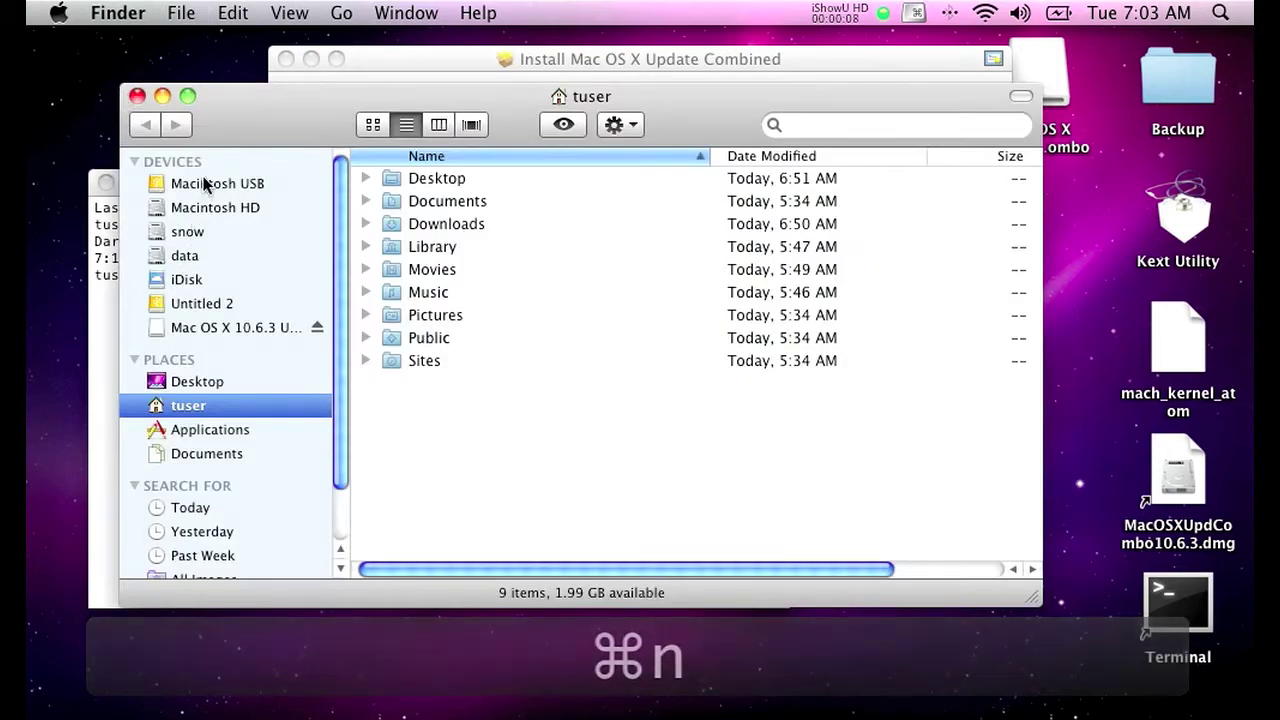
{"action": "left_click", "coordinate": [203, 181]}
{"action": "left_click", "coordinate": [440, 228]}
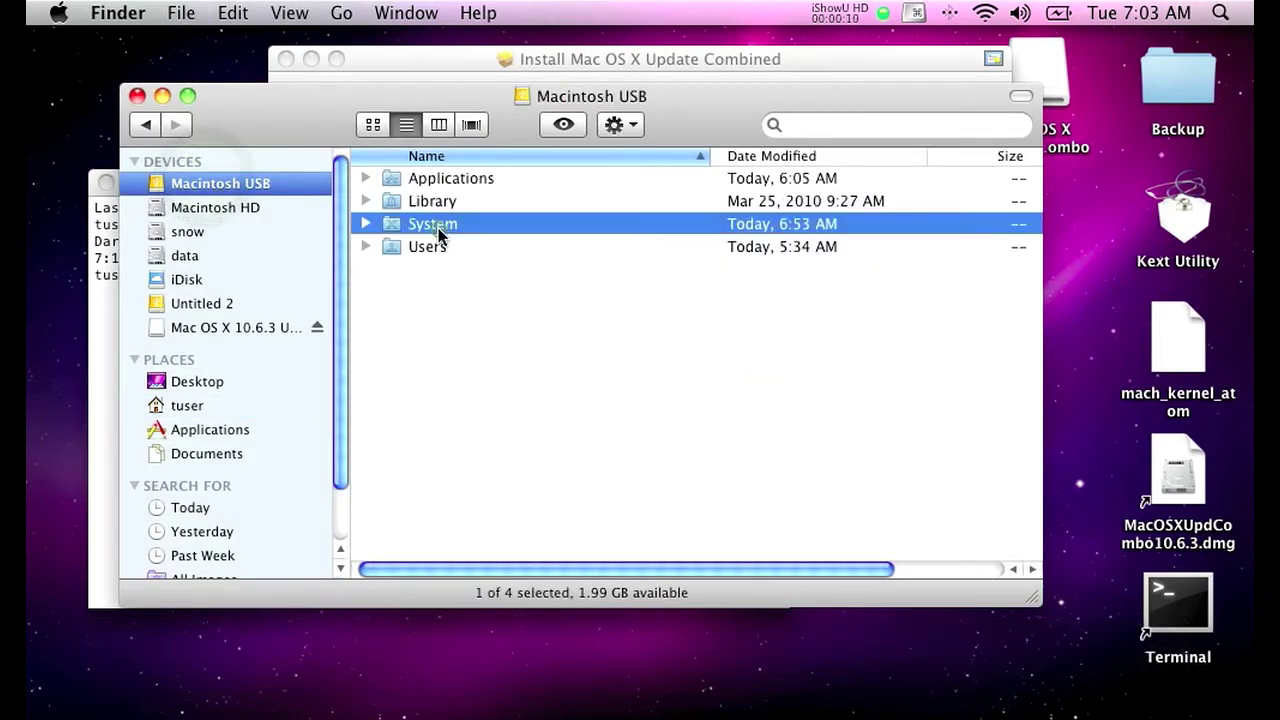
{"action": "double_click", "coordinate": [440, 228]}
{"action": "double_click", "coordinate": [433, 198]}
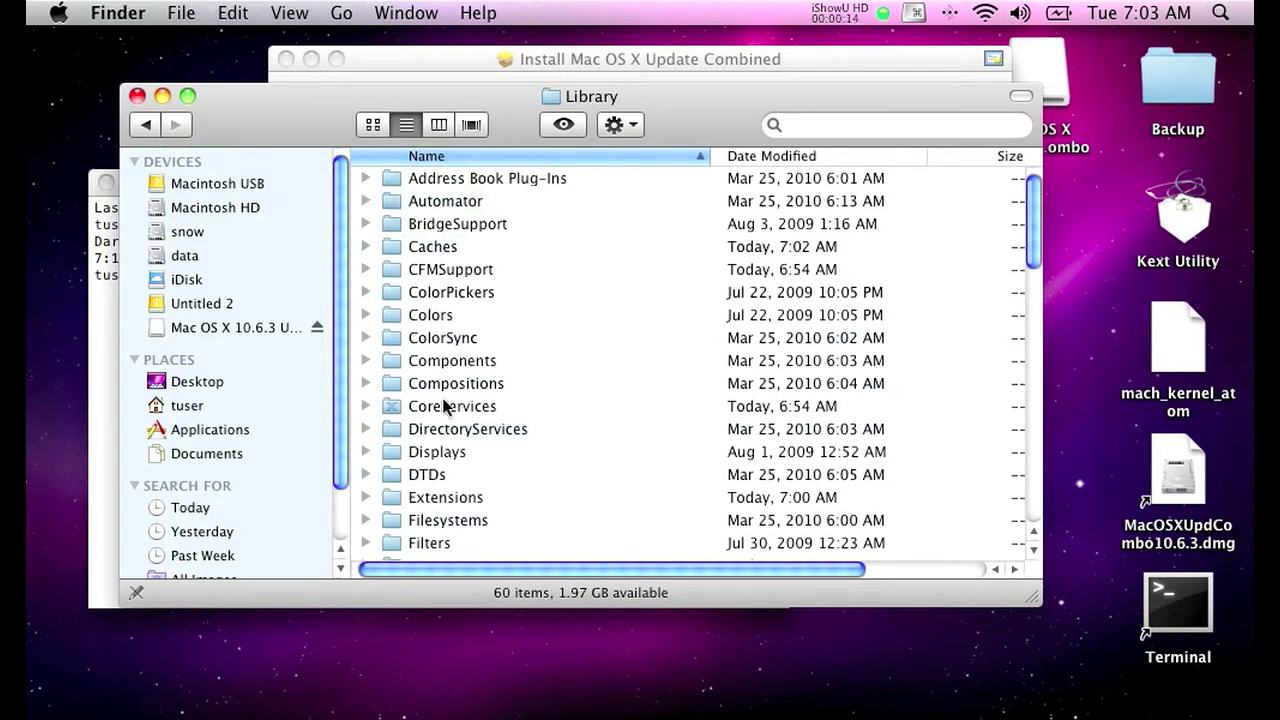
{"action": "scroll", "coordinate": [445, 406], "scroll_direction": "down", "scroll_amount": 3}
{"action": "left_click", "coordinate": [430, 426]}
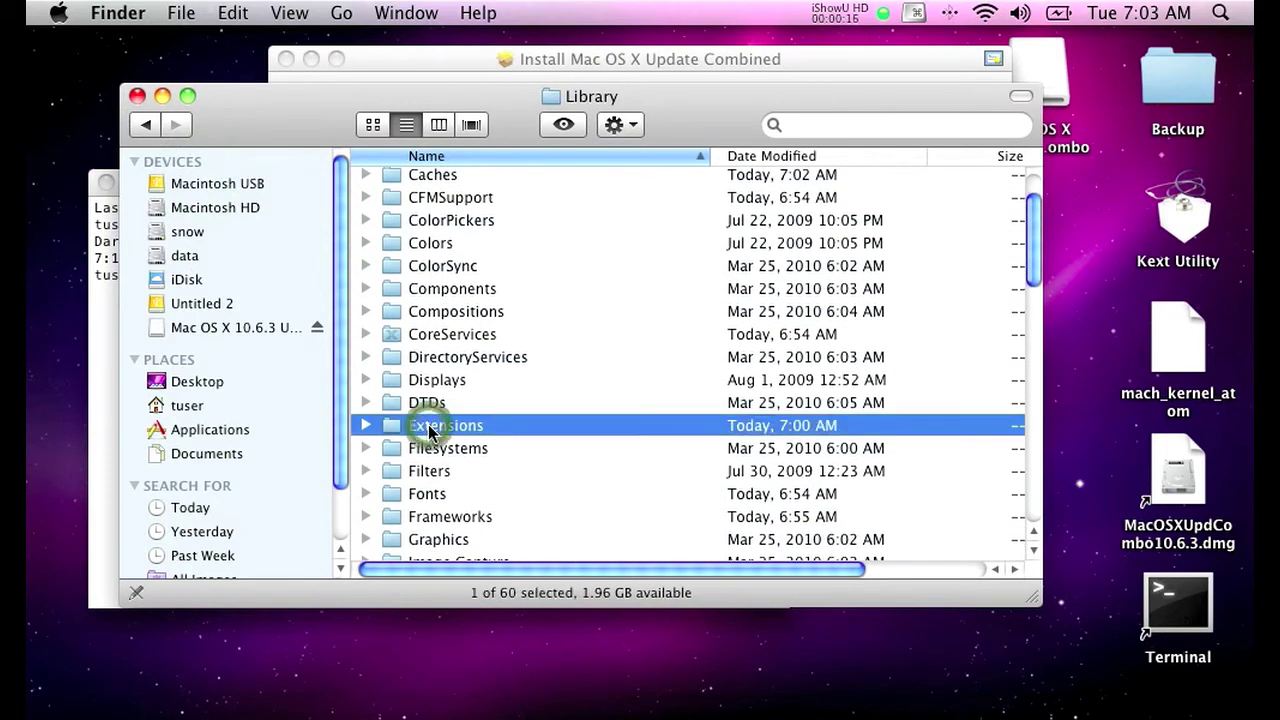
{"action": "double_click", "coordinate": [430, 426]}
{"action": "scroll", "coordinate": [531, 337], "scroll_direction": "up", "scroll_amount": 15}
{"action": "scroll", "coordinate": [531, 337], "scroll_direction": "up", "scroll_amount": 10}
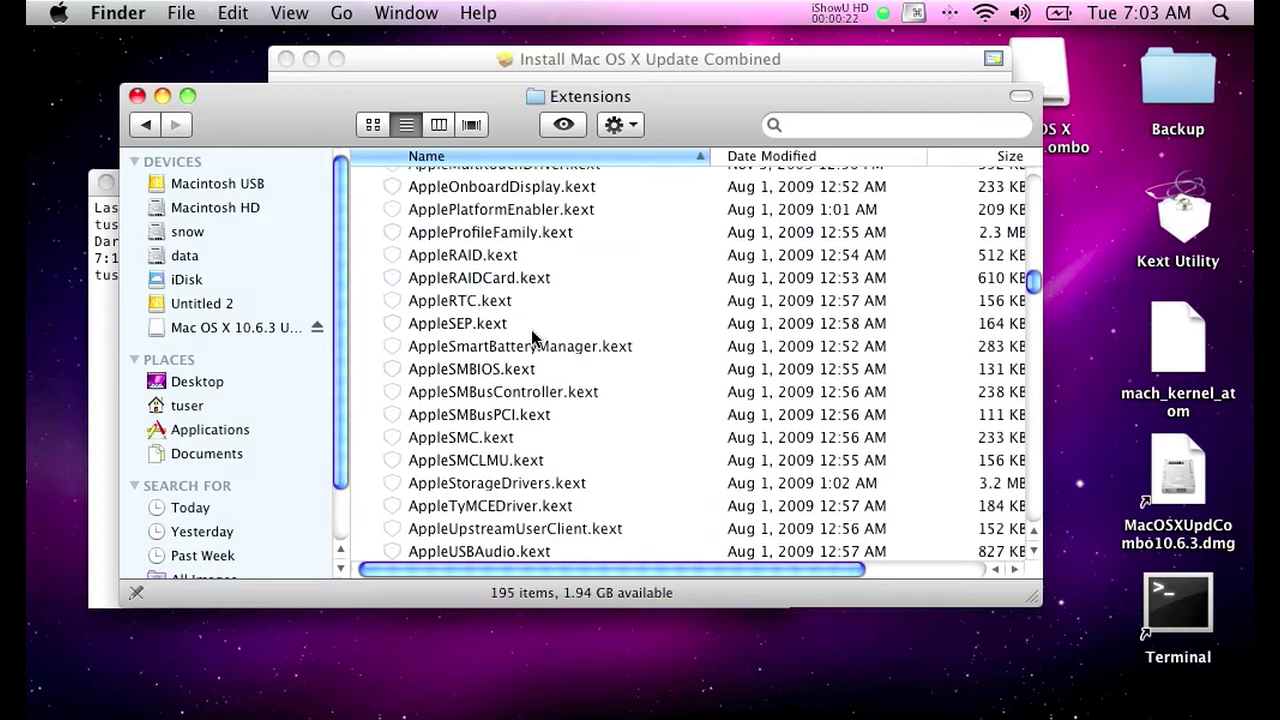
{"action": "scroll", "coordinate": [531, 337], "scroll_direction": "up", "scroll_amount": 10}
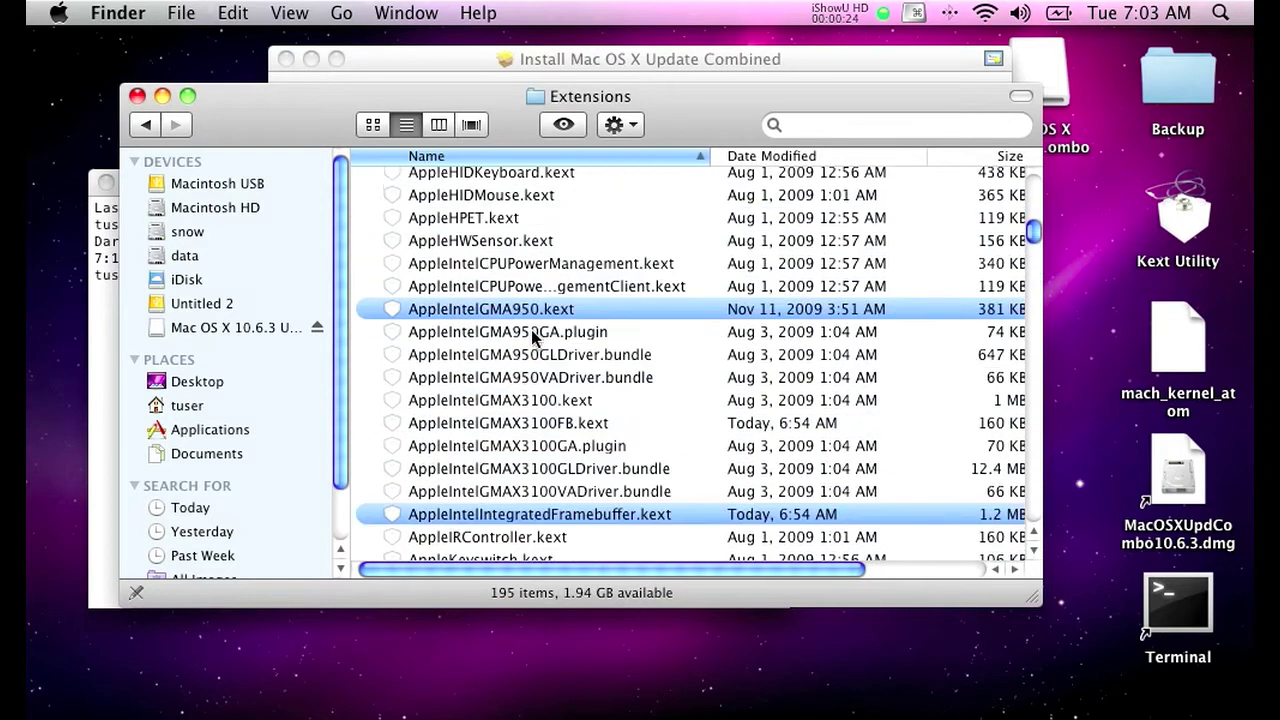
{"action": "scroll", "coordinate": [531, 330], "scroll_direction": "up", "scroll_amount": 1}
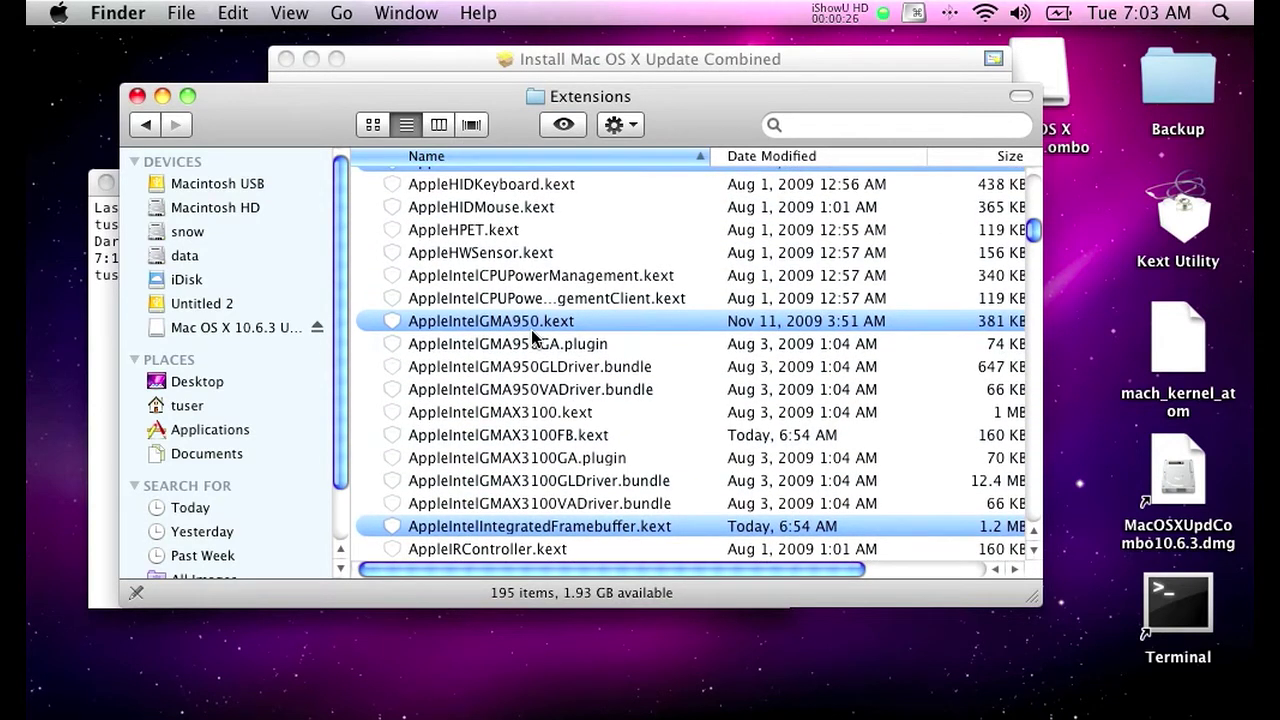
{"action": "scroll", "coordinate": [531, 333], "scroll_direction": "up", "scroll_amount": 5}
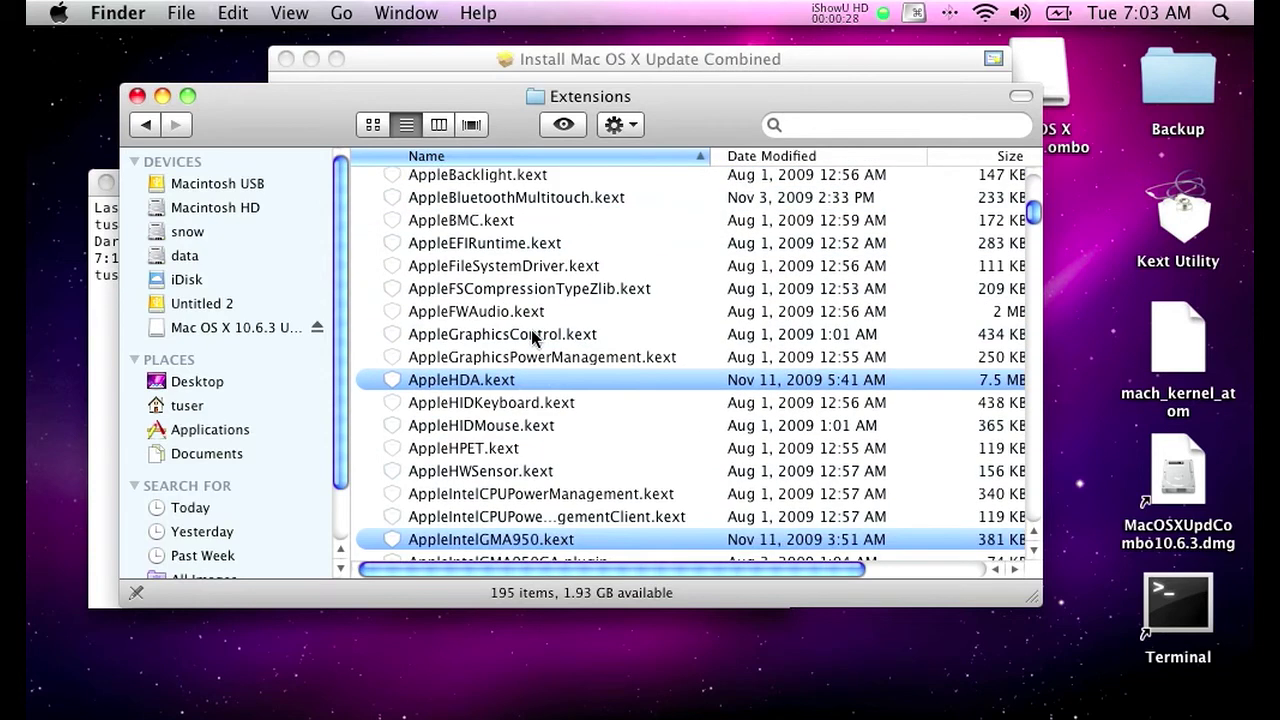
Move the Extensions window aside and create a folder named Backup 10.6.3 in a free spot on the desktop.
{"action": "left_click_drag", "start_coordinate": [447, 87], "coordinate": [213, 80]}
{"action": "right_click", "coordinate": [1047, 293]}
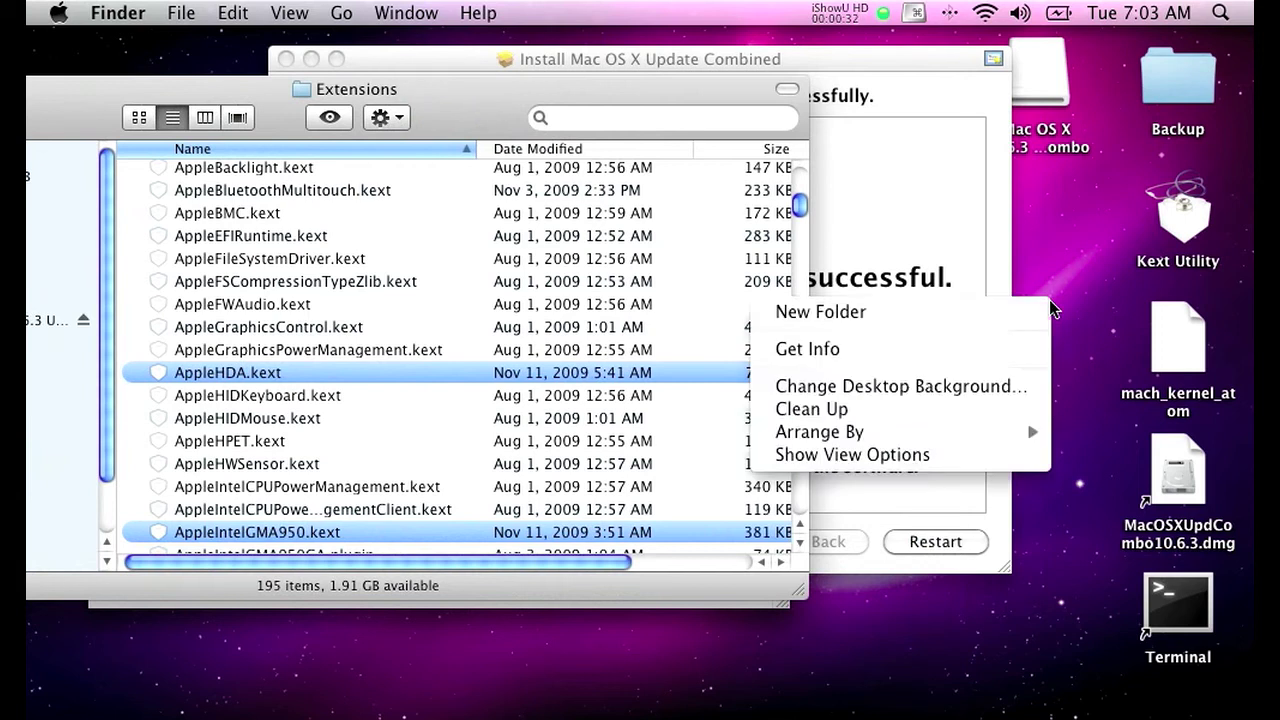
{"action": "left_click", "coordinate": [930, 318]}
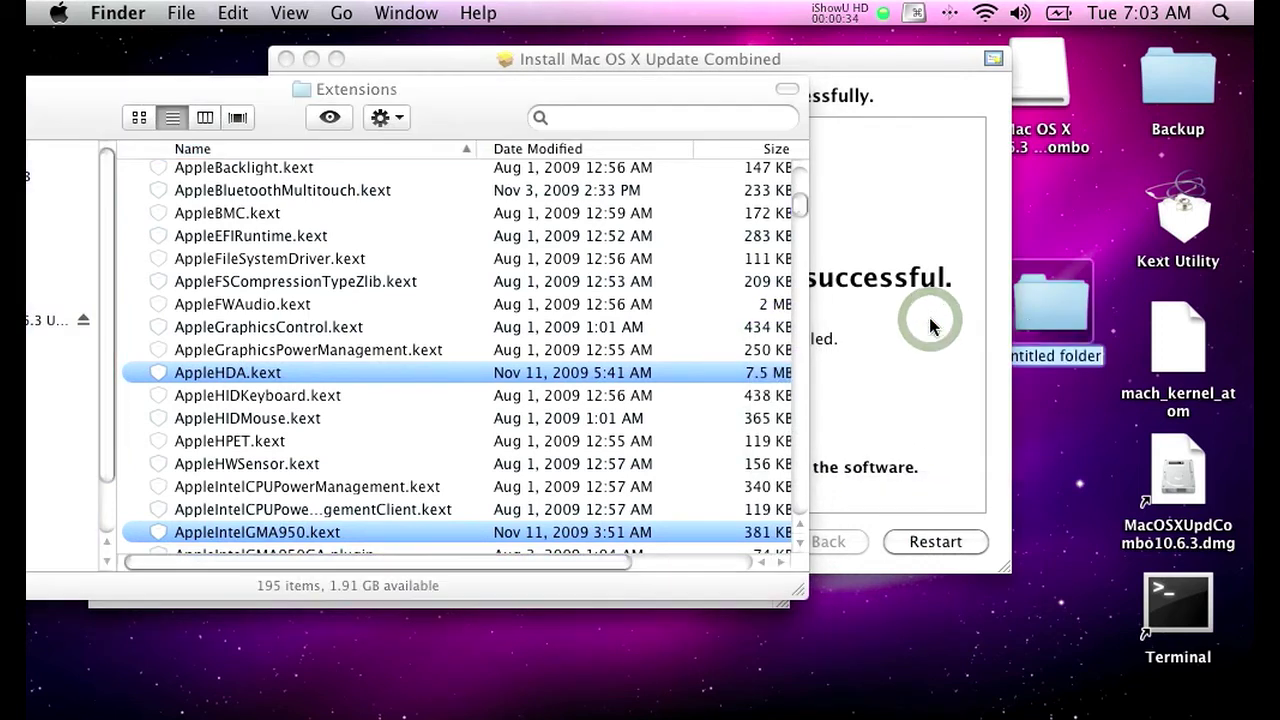
{"action": "left_click_drag", "start_coordinate": [1054, 325], "coordinate": [1040, 635]}
{"action": "left_click", "coordinate": [1035, 655]}
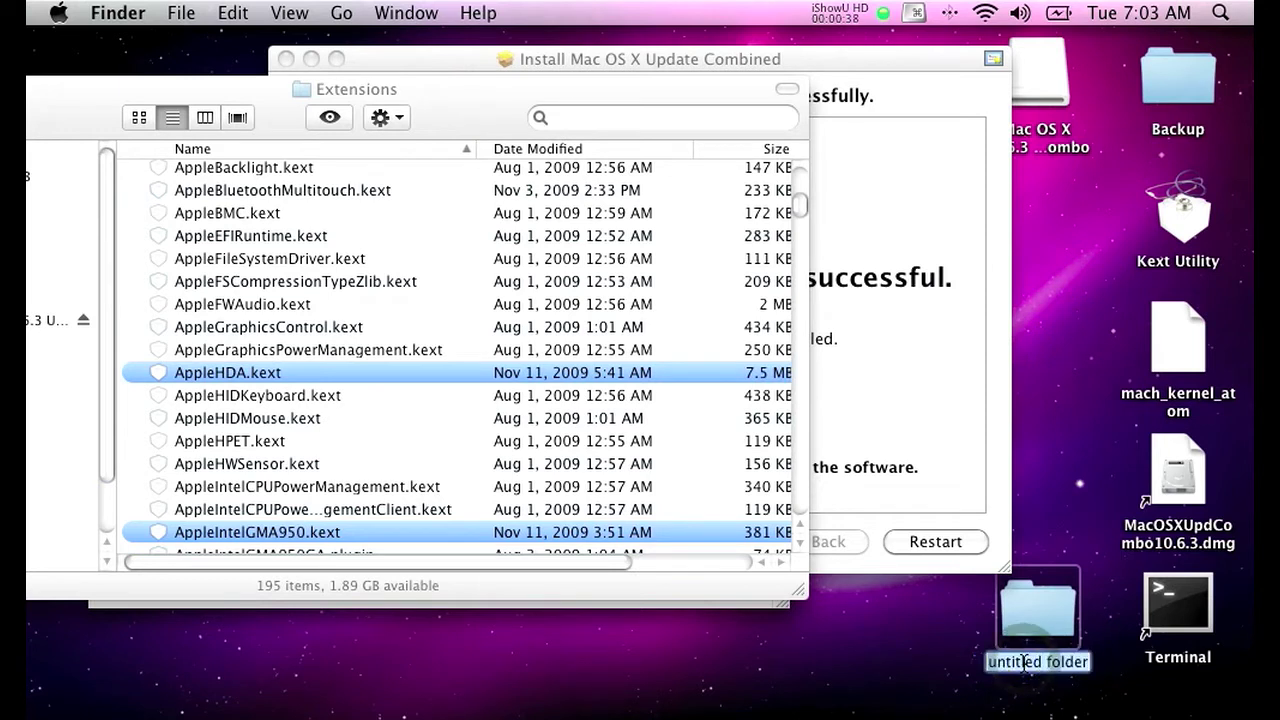
{"action": "type", "text": "Backup 10."}
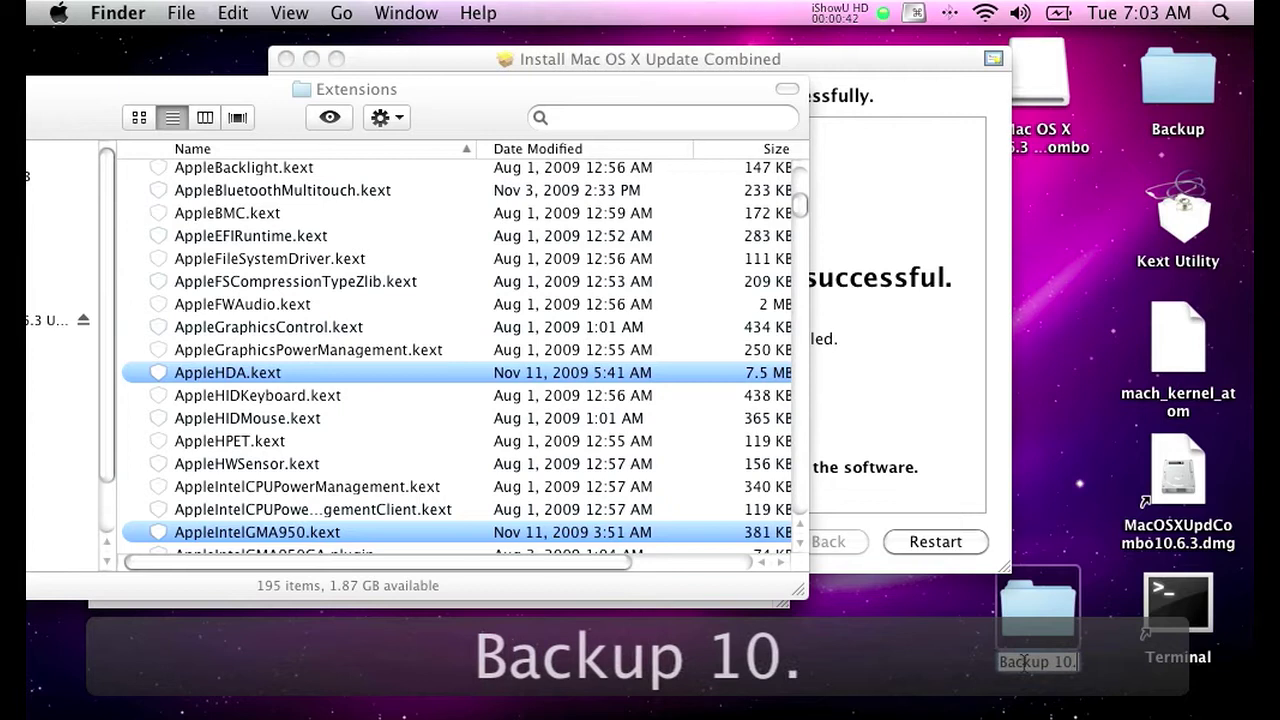
{"action": "type", "text": "6.3"}
{"action": "key", "text": "Return"}
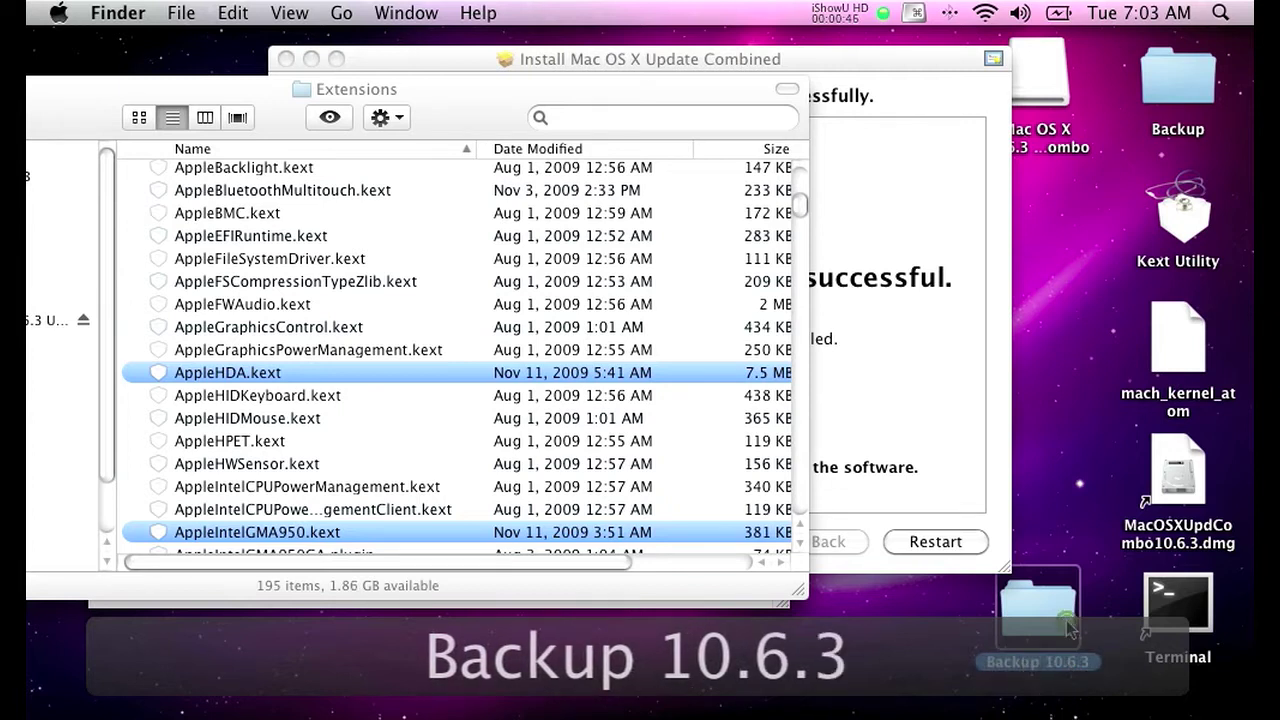
Copy AppleHDA.kext, AppleIntelGMA950.kext, AppleIntelIntegratedFramebuffer.kext and IONetworkingFamily.kext from Extensions into the Backup 10.6.3 folder.
{"action": "double_click", "coordinate": [1066, 624]}
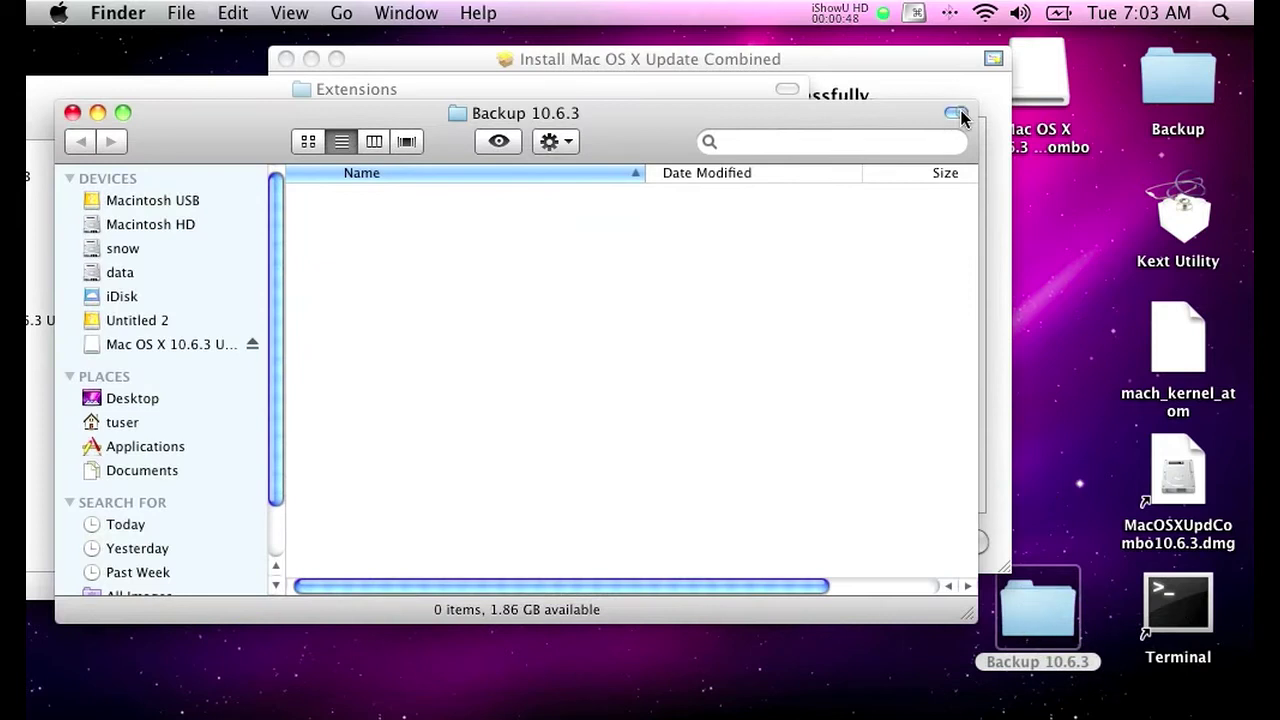
{"action": "left_click_drag", "start_coordinate": [613, 113], "coordinate": [862, 232]}
{"action": "left_click", "coordinate": [286, 257]}
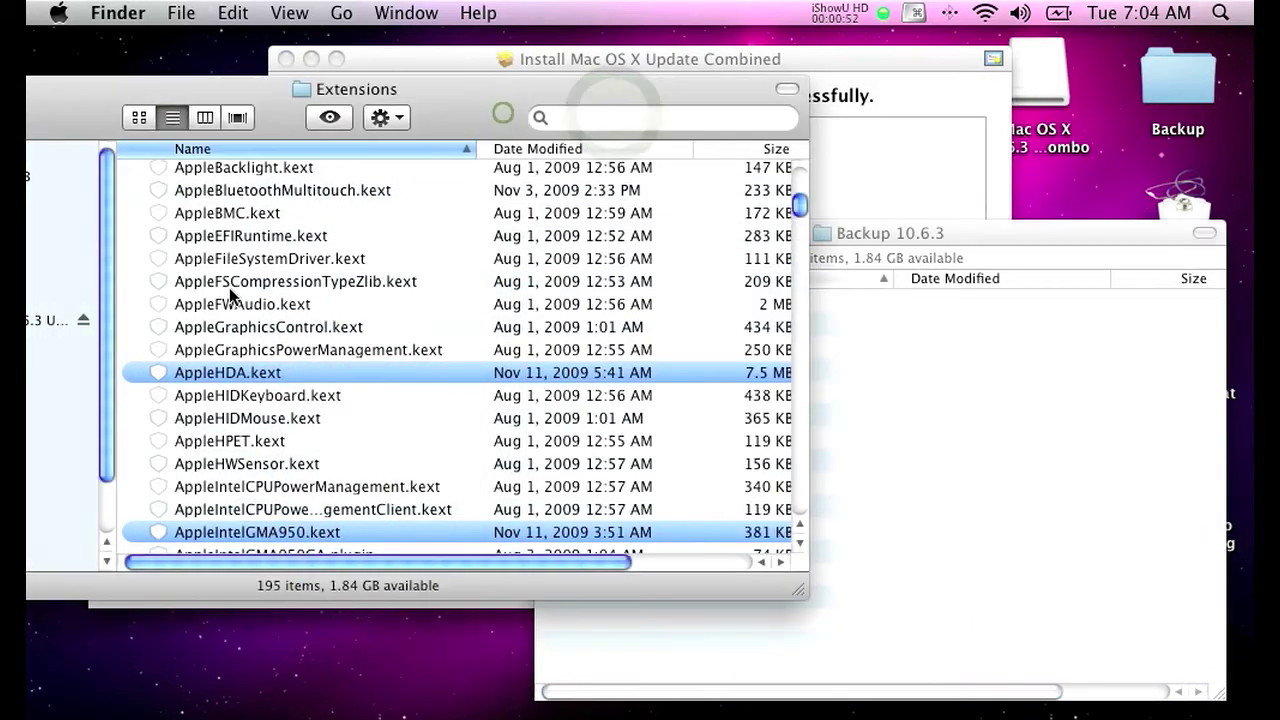
{"action": "left_click", "coordinate": [155, 374]}
{"action": "scroll", "coordinate": [155, 374], "scroll_direction": "down", "scroll_amount": 4}
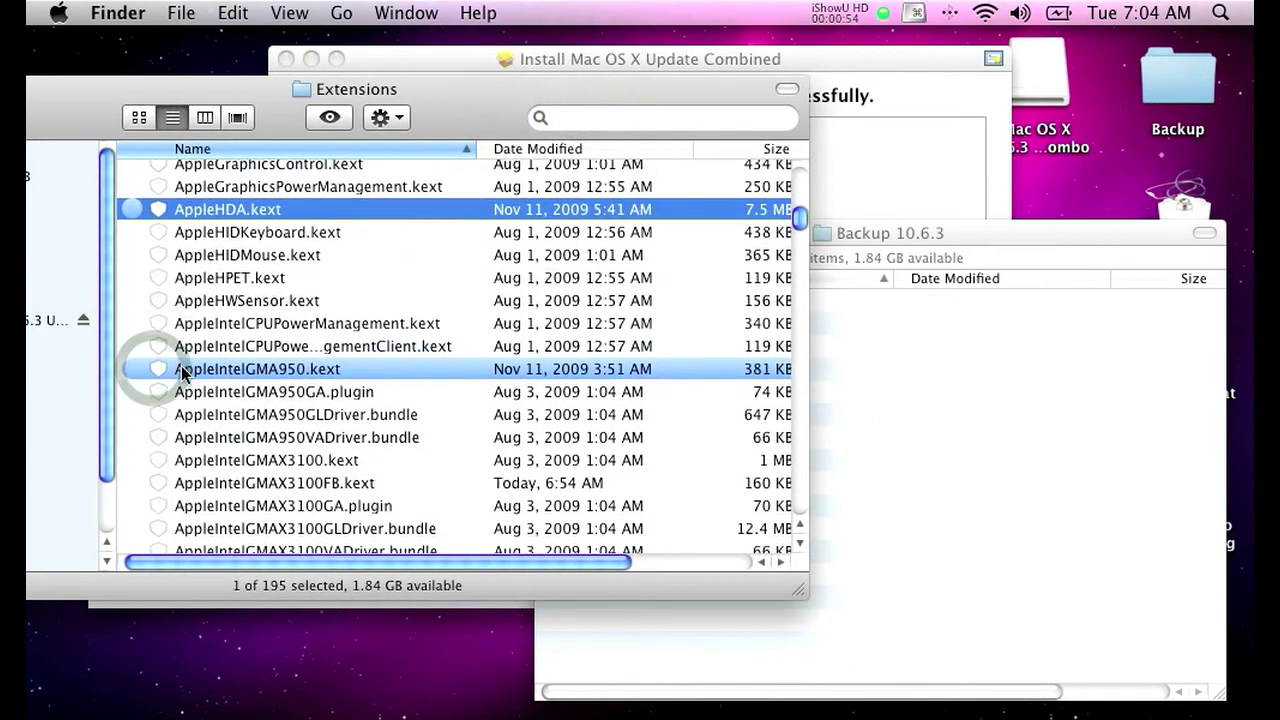
{"action": "left_click", "coordinate": [158, 372], "text": "super"}
{"action": "scroll", "coordinate": [160, 370], "scroll_direction": "down", "scroll_amount": 5}
{"action": "left_click", "coordinate": [162, 358], "text": "super"}
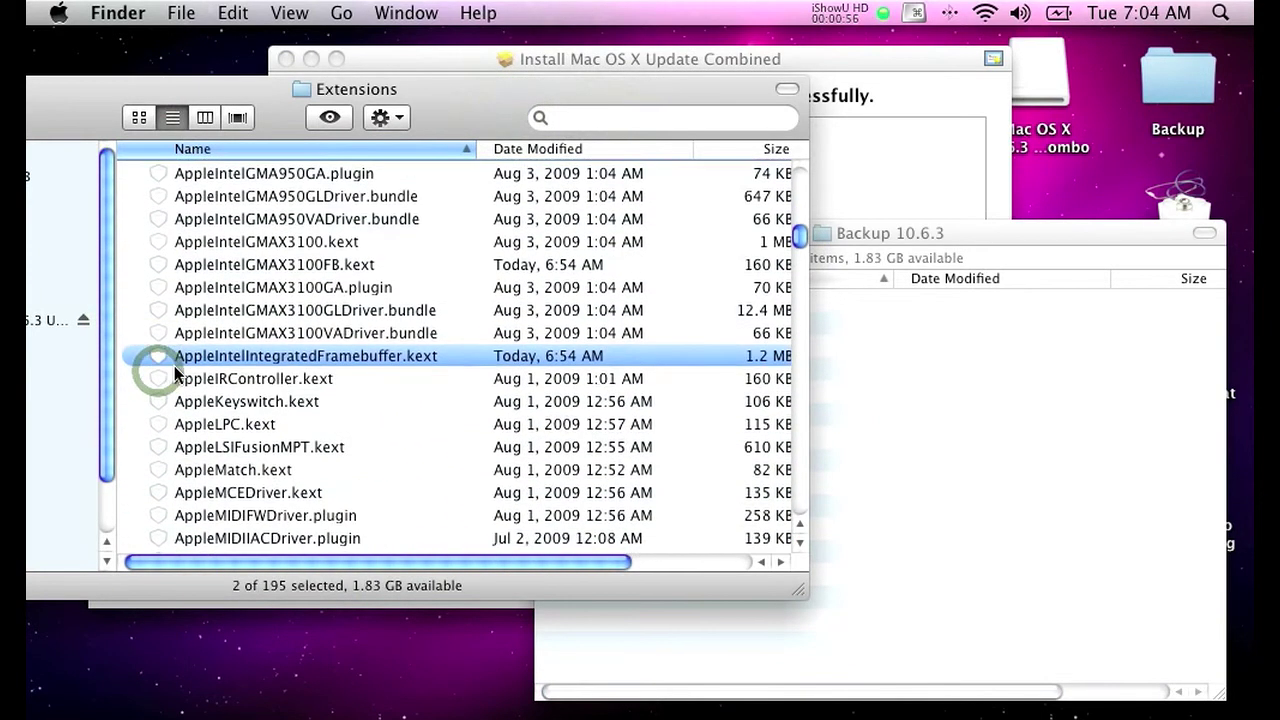
{"action": "scroll", "coordinate": [163, 365], "scroll_direction": "down", "scroll_amount": 8}
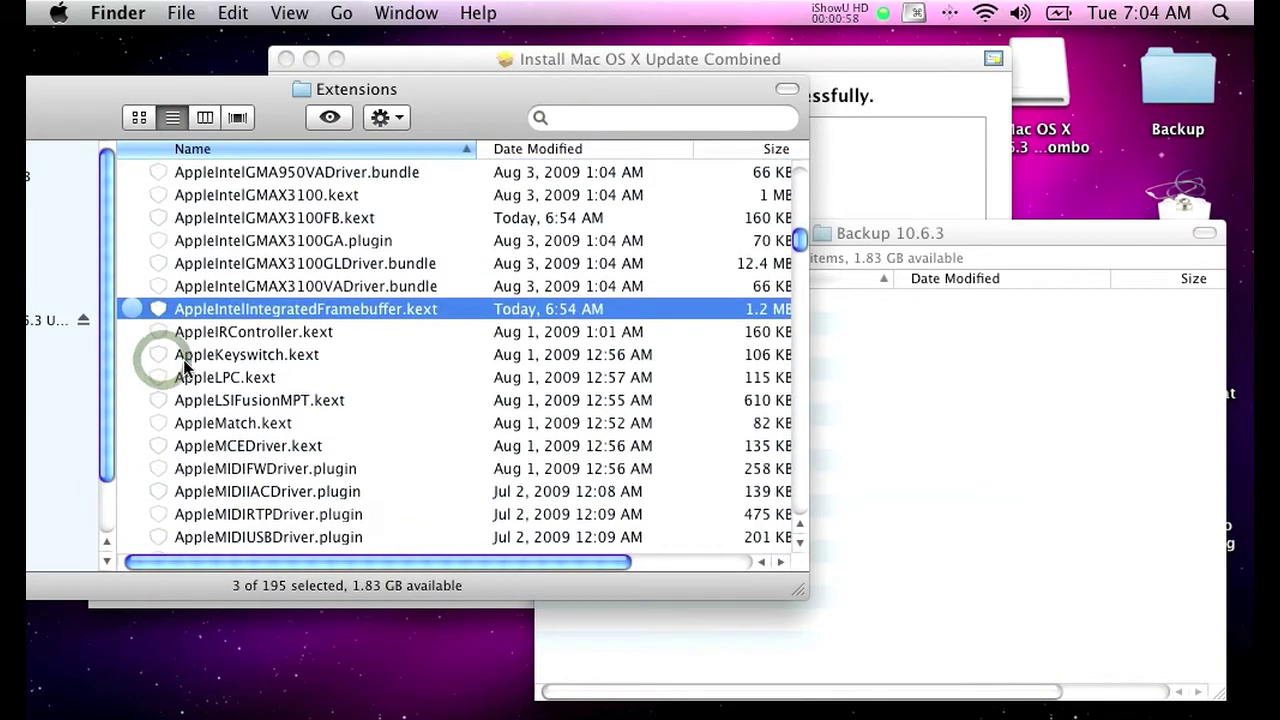
{"action": "scroll", "coordinate": [184, 368], "scroll_direction": "down", "scroll_amount": 15}
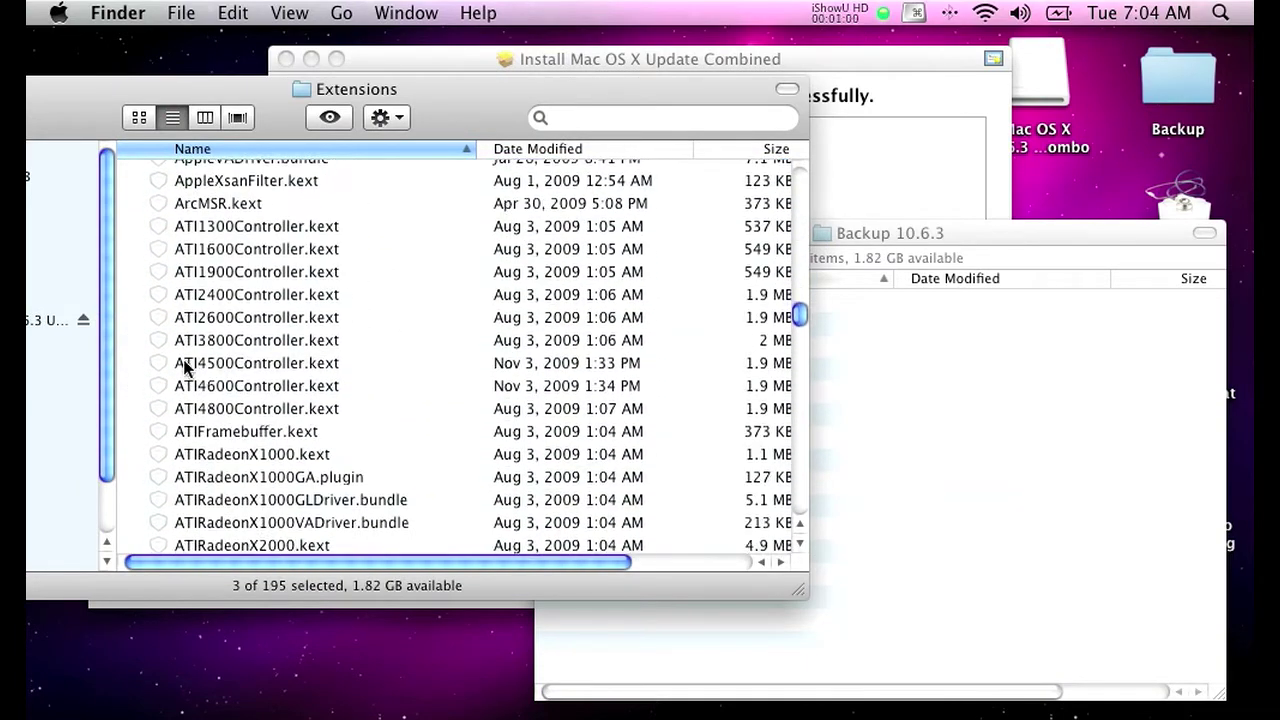
{"action": "scroll", "coordinate": [184, 368], "scroll_direction": "down", "scroll_amount": 12}
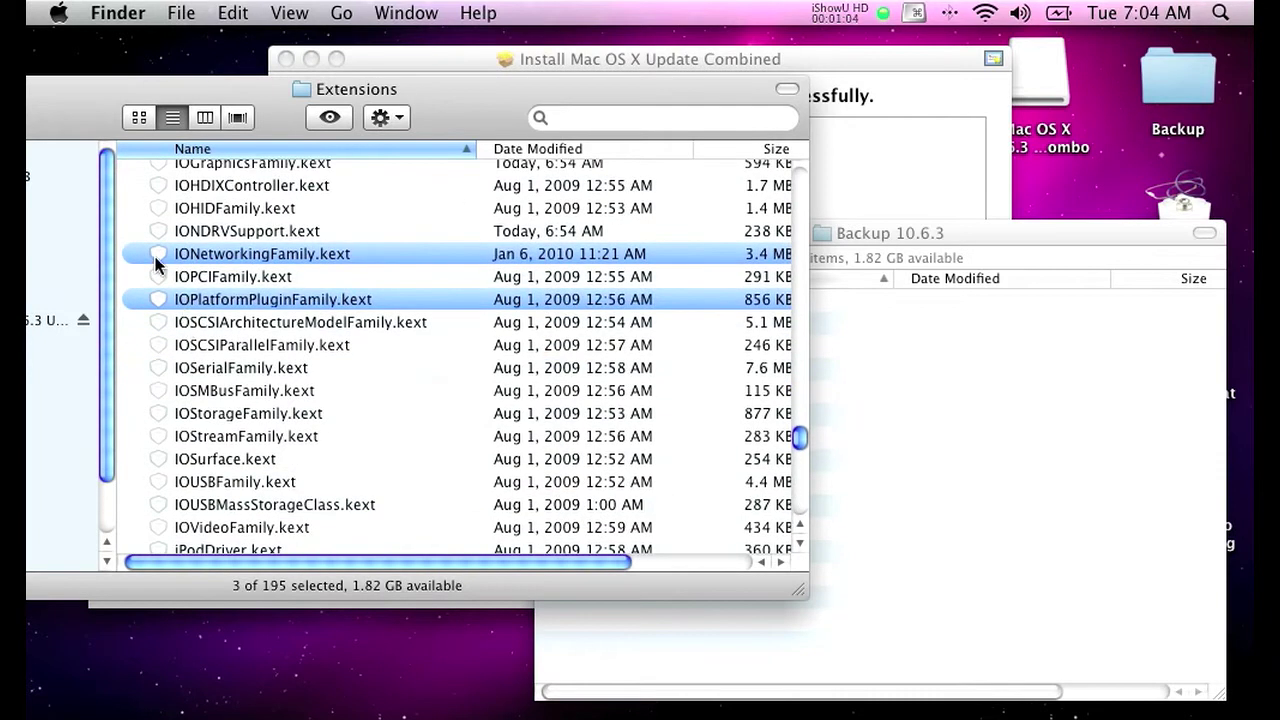
{"action": "left_click", "coordinate": [157, 260], "text": "super"}
{"action": "left_click_drag", "start_coordinate": [157, 260], "coordinate": [1013, 455]}
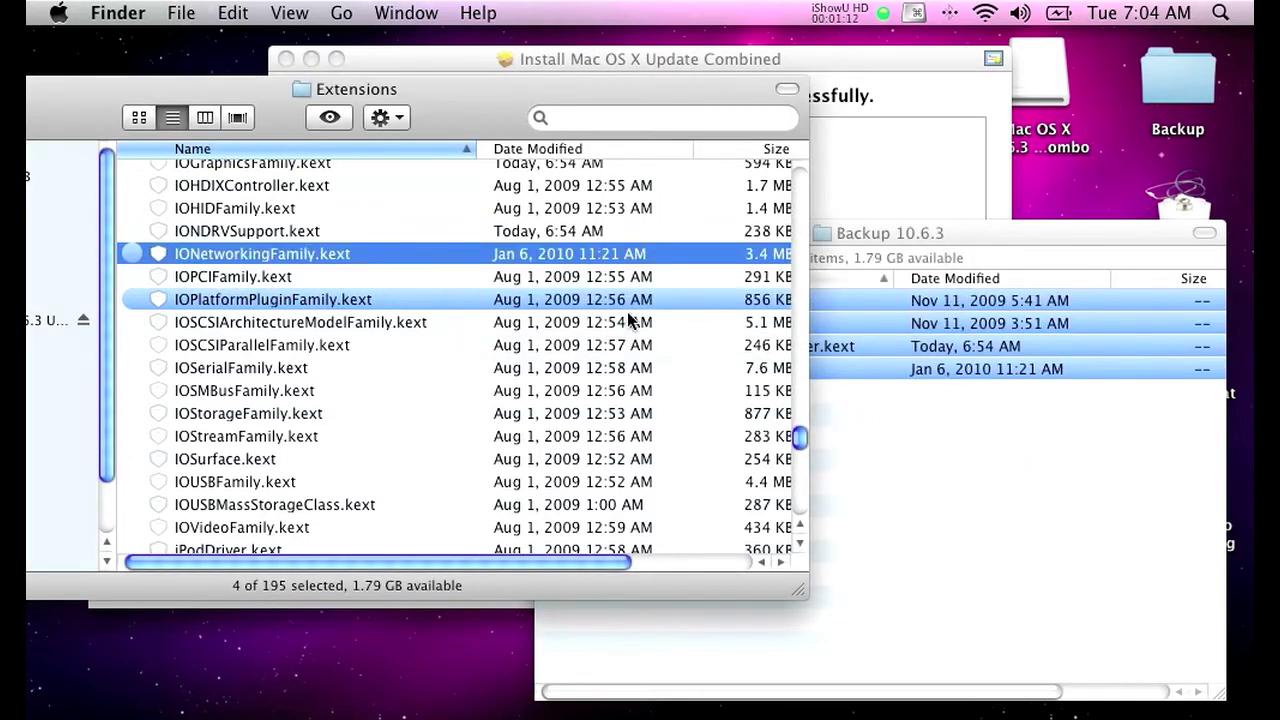
Close the Extensions and Backup 10.6.3 windows and switch to the Terminal window.
{"action": "left_click_drag", "start_coordinate": [114, 108], "coordinate": [280, 127]}
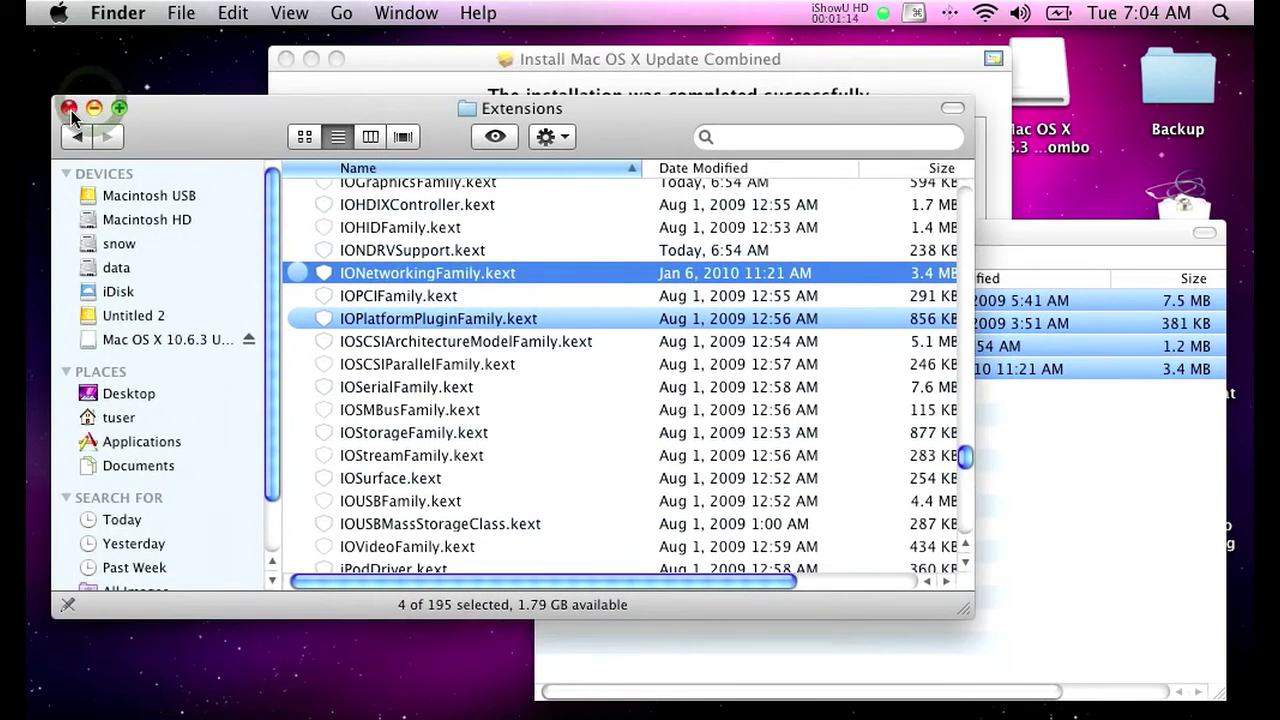
{"action": "left_click", "coordinate": [68, 108]}
{"action": "left_click", "coordinate": [201, 184]}
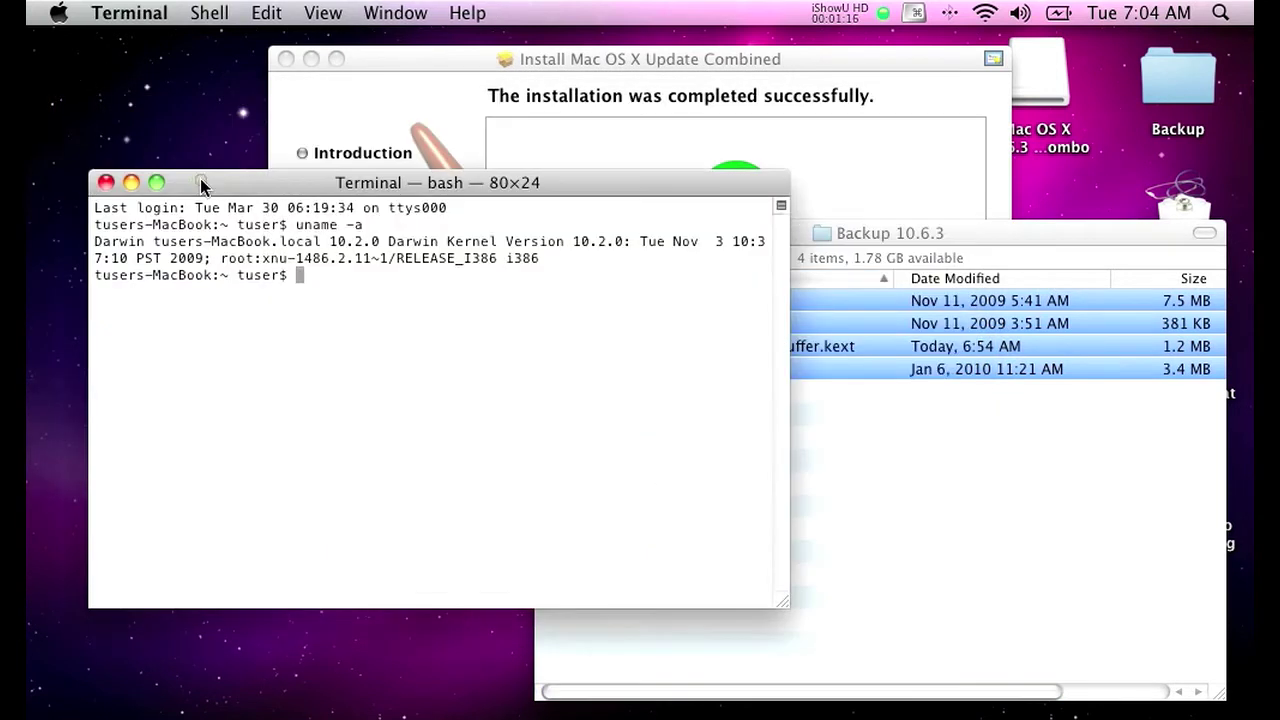
{"action": "left_click", "coordinate": [970, 245]}
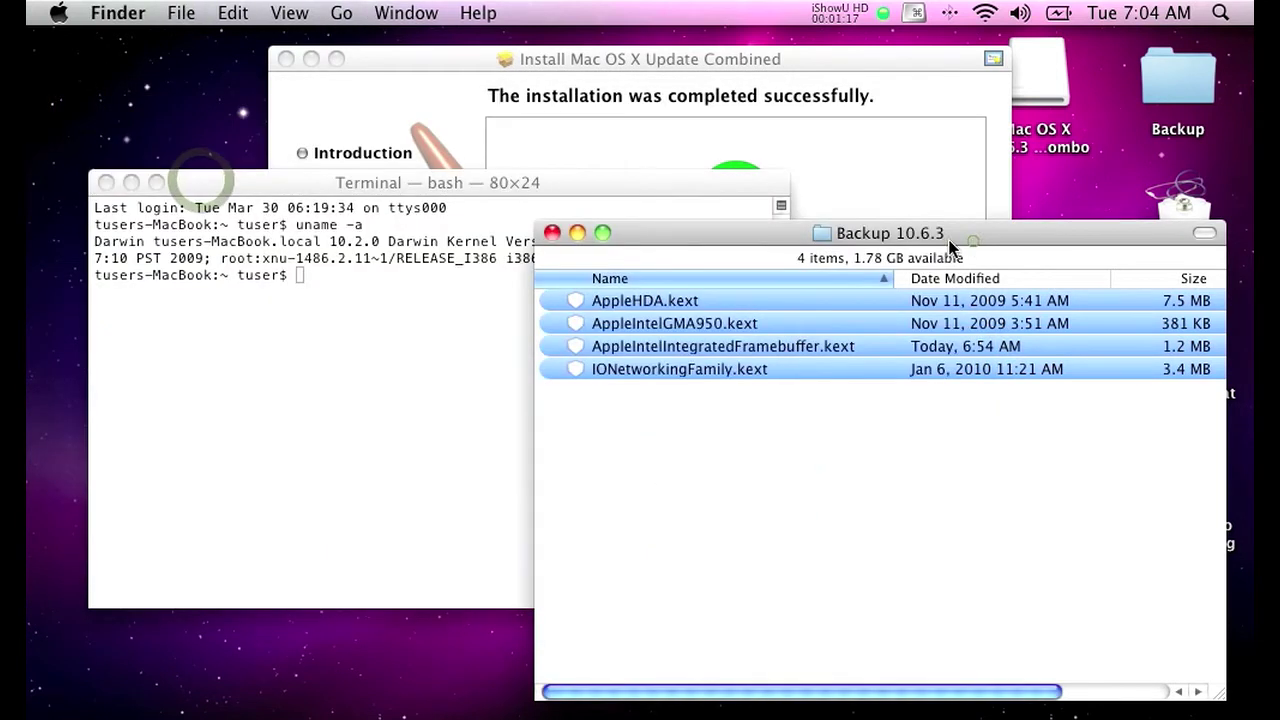
{"action": "left_click", "coordinate": [556, 233]}
{"action": "left_click_drag", "start_coordinate": [591, 181], "coordinate": [598, 197]}
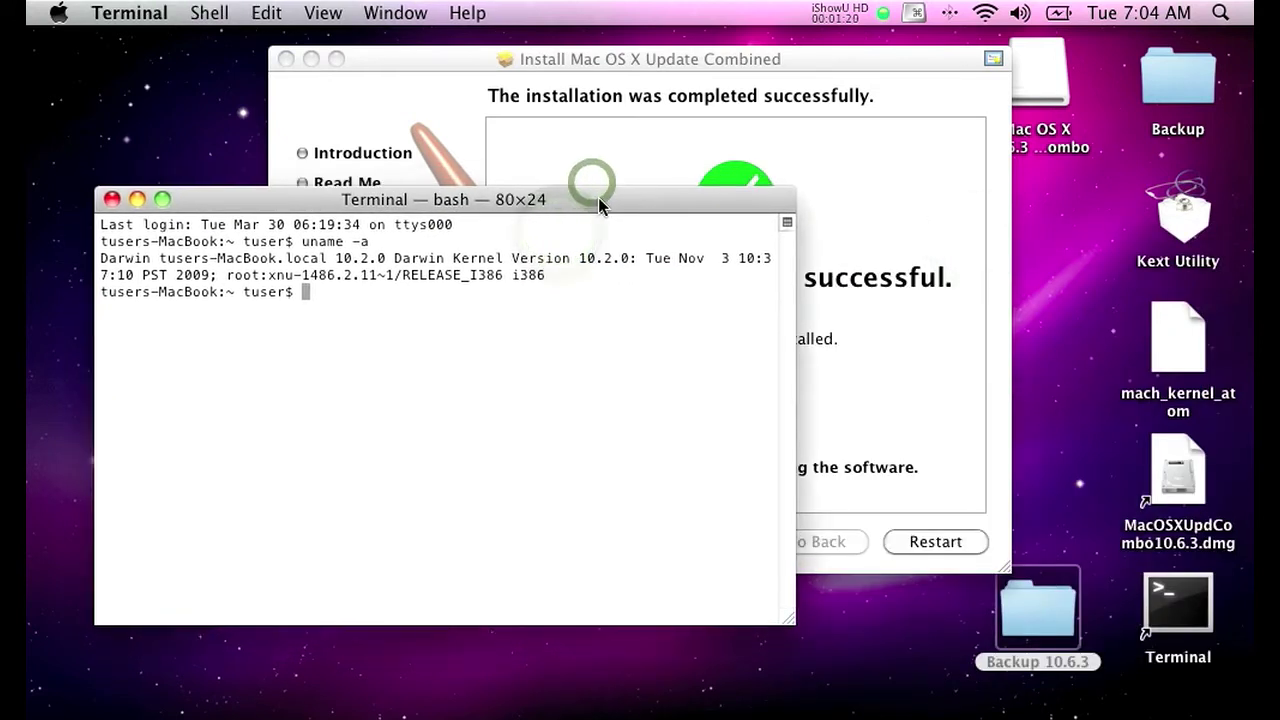
Change to the root directory with cd / and list all its files with ls -la to check the kernel files.
{"action": "type", "text": "cd /"}
{"action": "key", "text": "Return"}
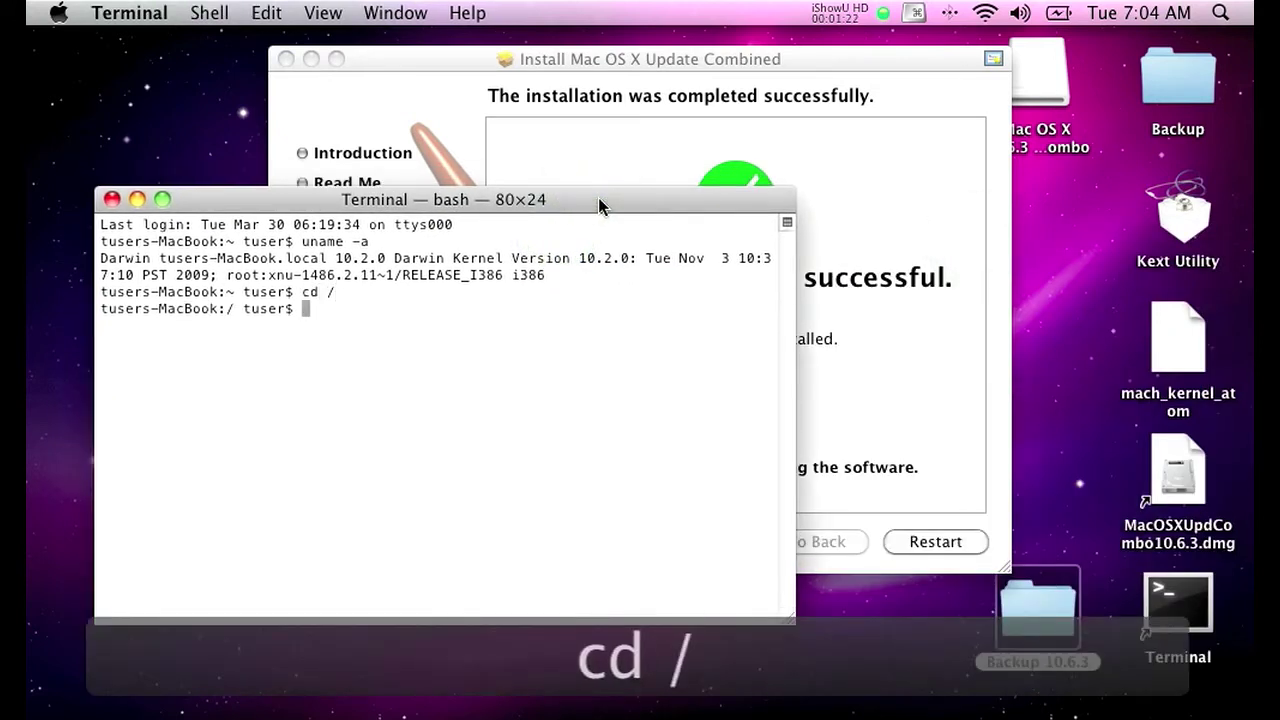
{"action": "type", "text": "ls -la"}
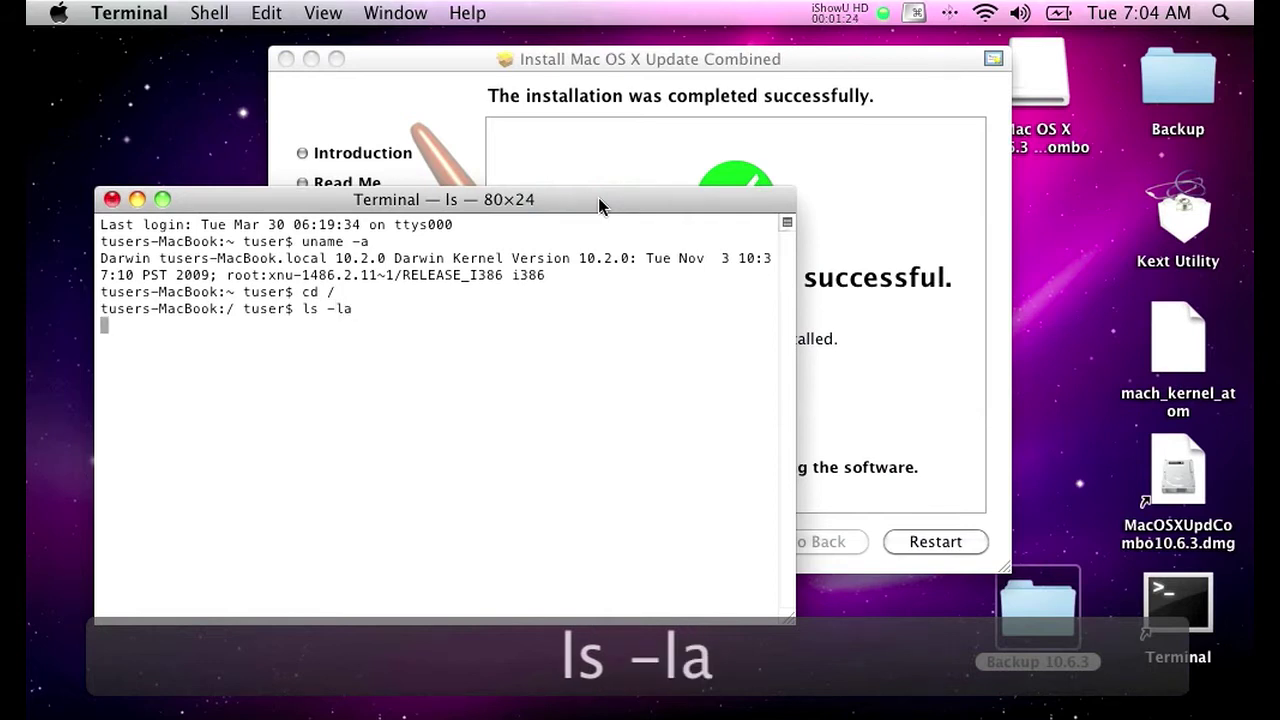
{"action": "key", "text": "Return"}
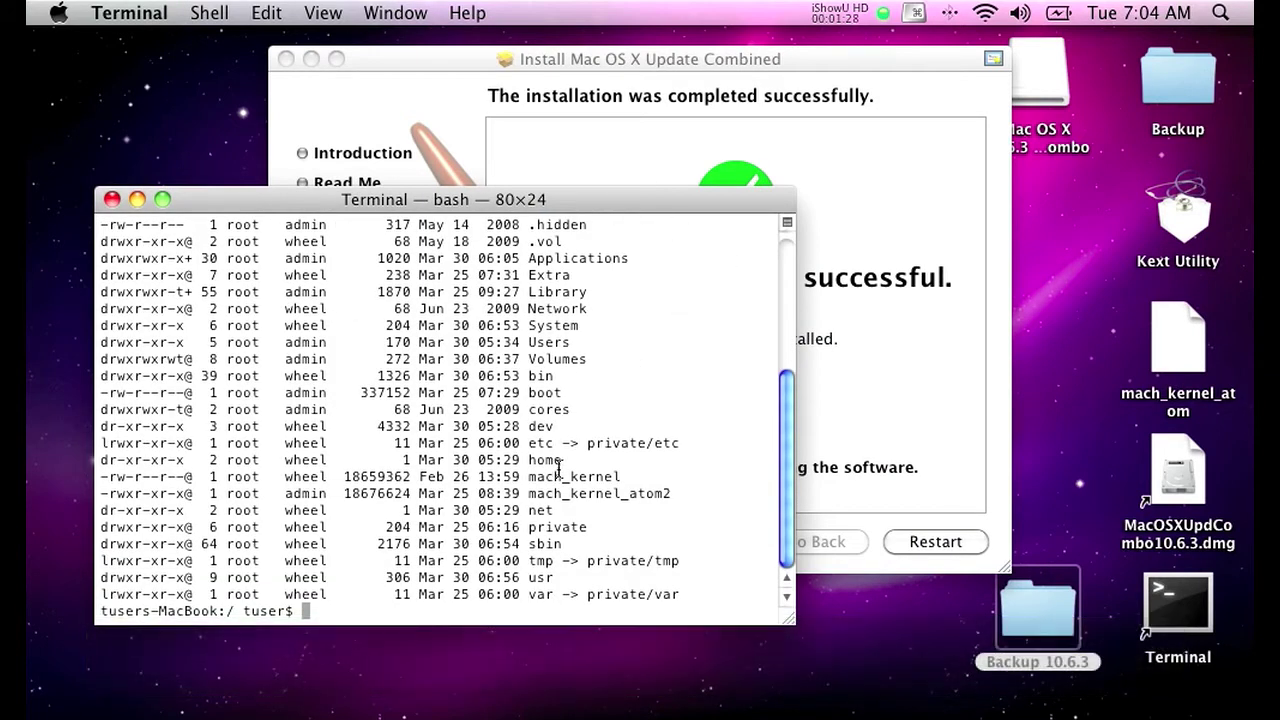
{"action": "left_click_drag", "start_coordinate": [620, 477], "coordinate": [626, 482]}
Start a root shell with sudo -s, authorizing with the account password.
{"action": "type", "text": "sudo -s"}
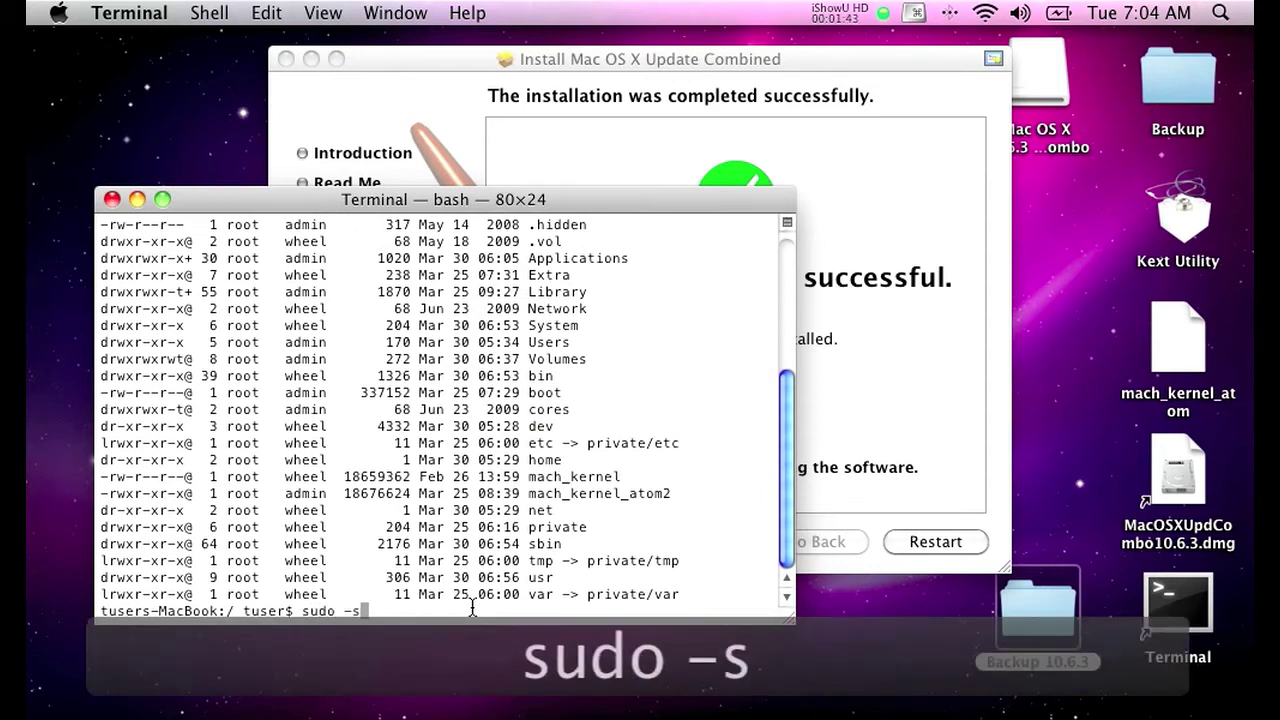
{"action": "key", "text": "Return"}
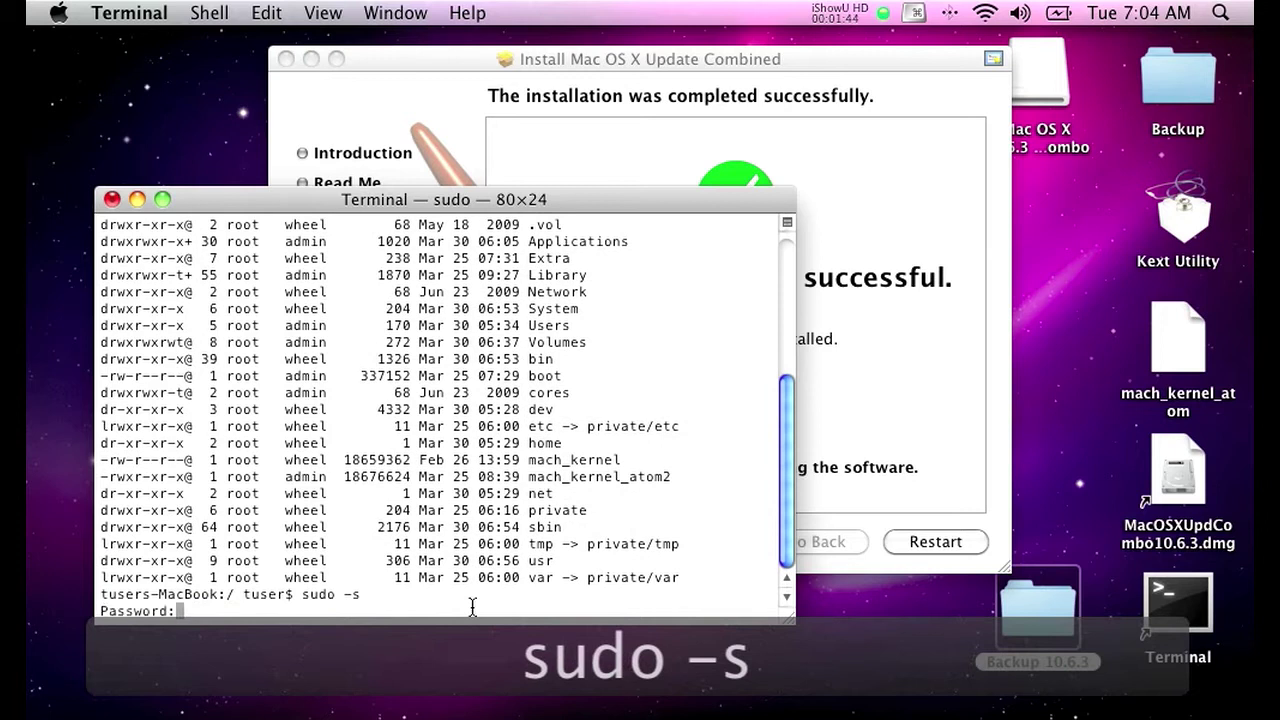
{"action": "type", "text": "1"}
{"action": "key", "text": "Return"}
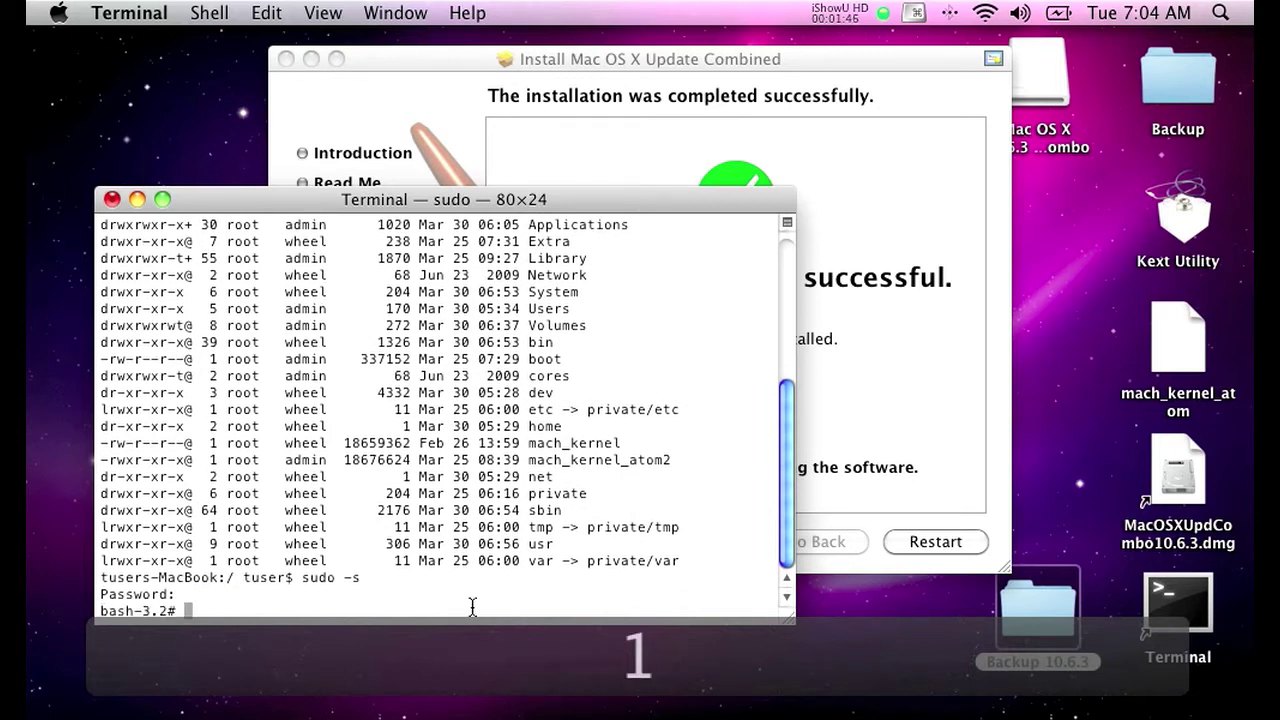
Rename mach_kernel_atom2 in the root directory to mach_kernel_atom2_10.2.0_patched with mv.
{"action": "type", "text": "mv mach"}
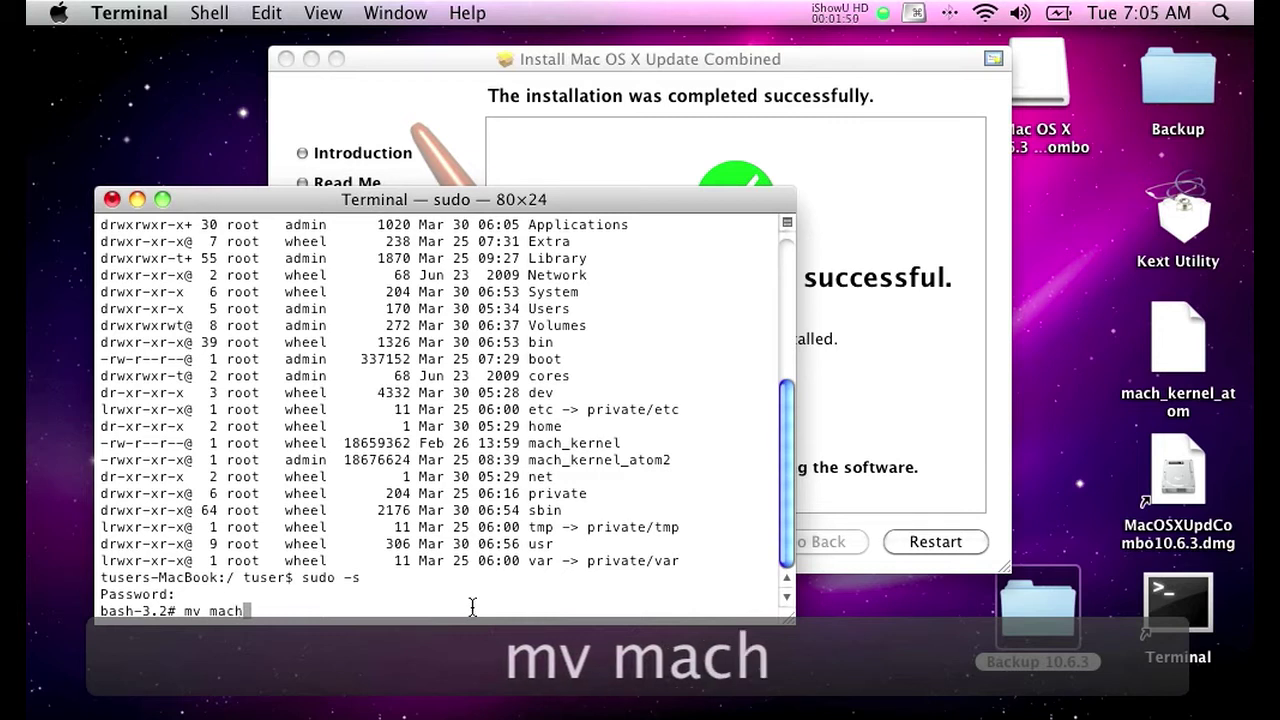
{"action": "type", "text": "_kernel"}
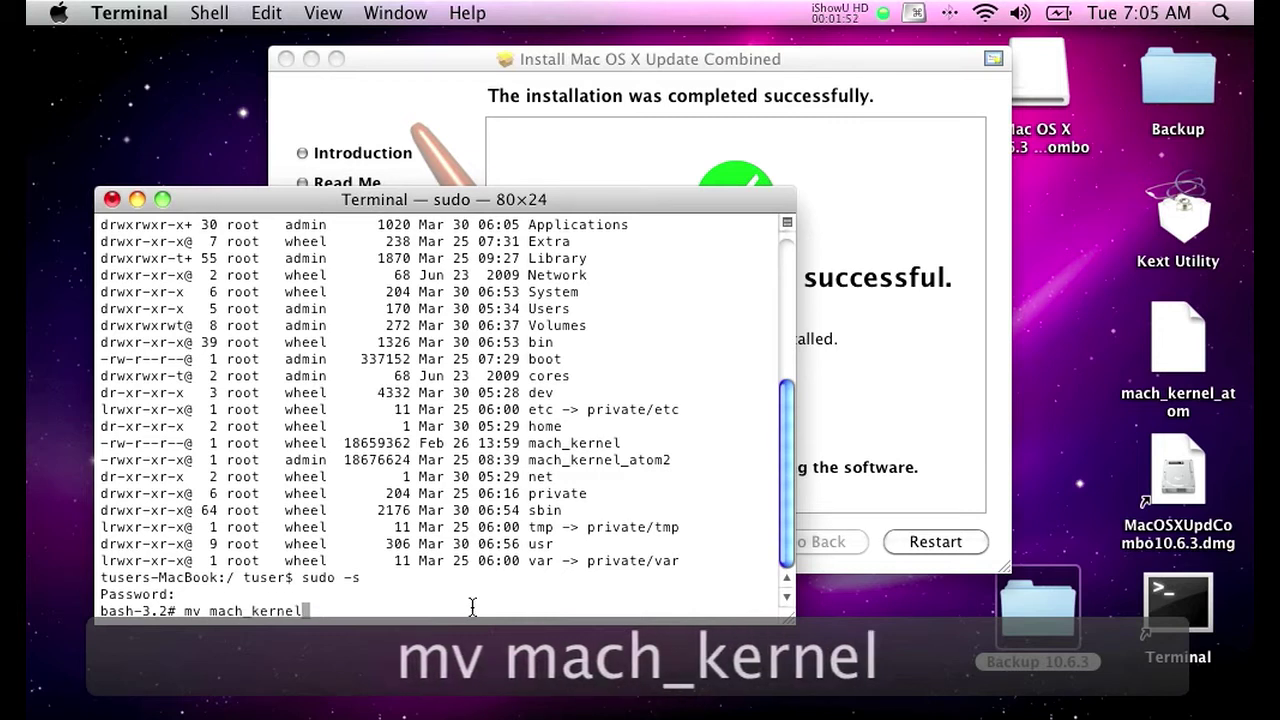
{"action": "type", "text": "_at"}
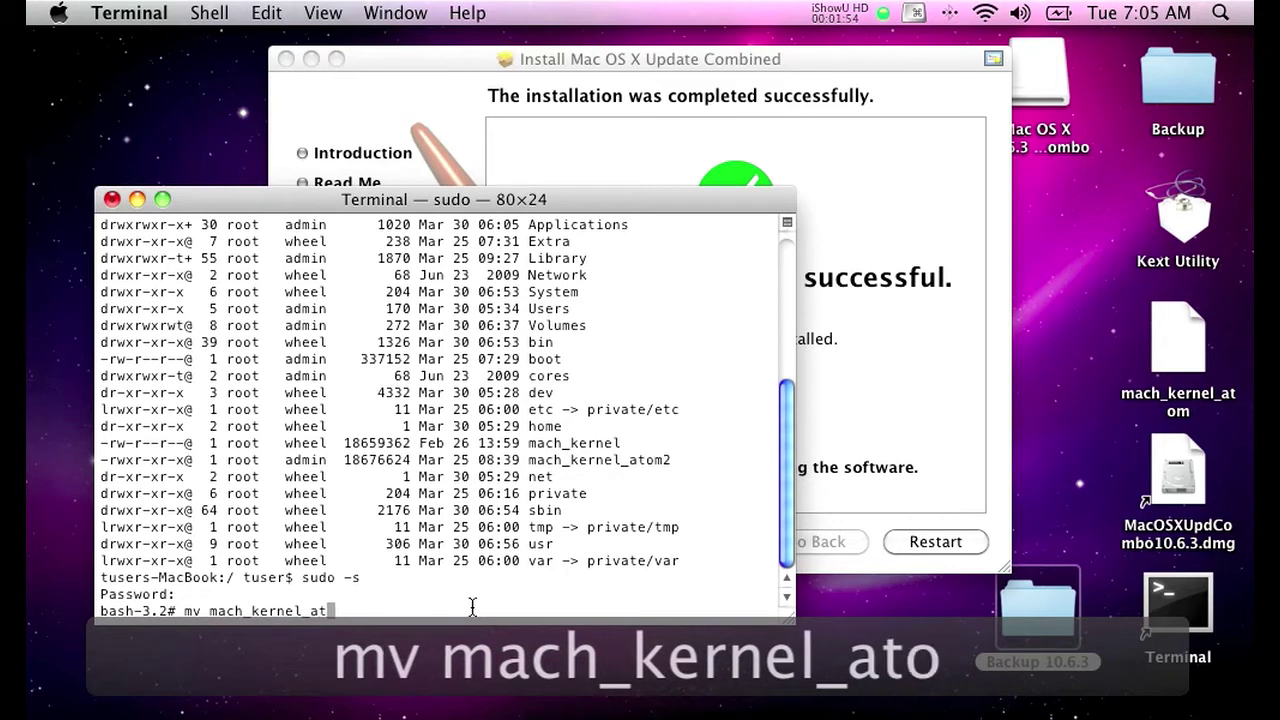
{"action": "type", "text": "om2 "}
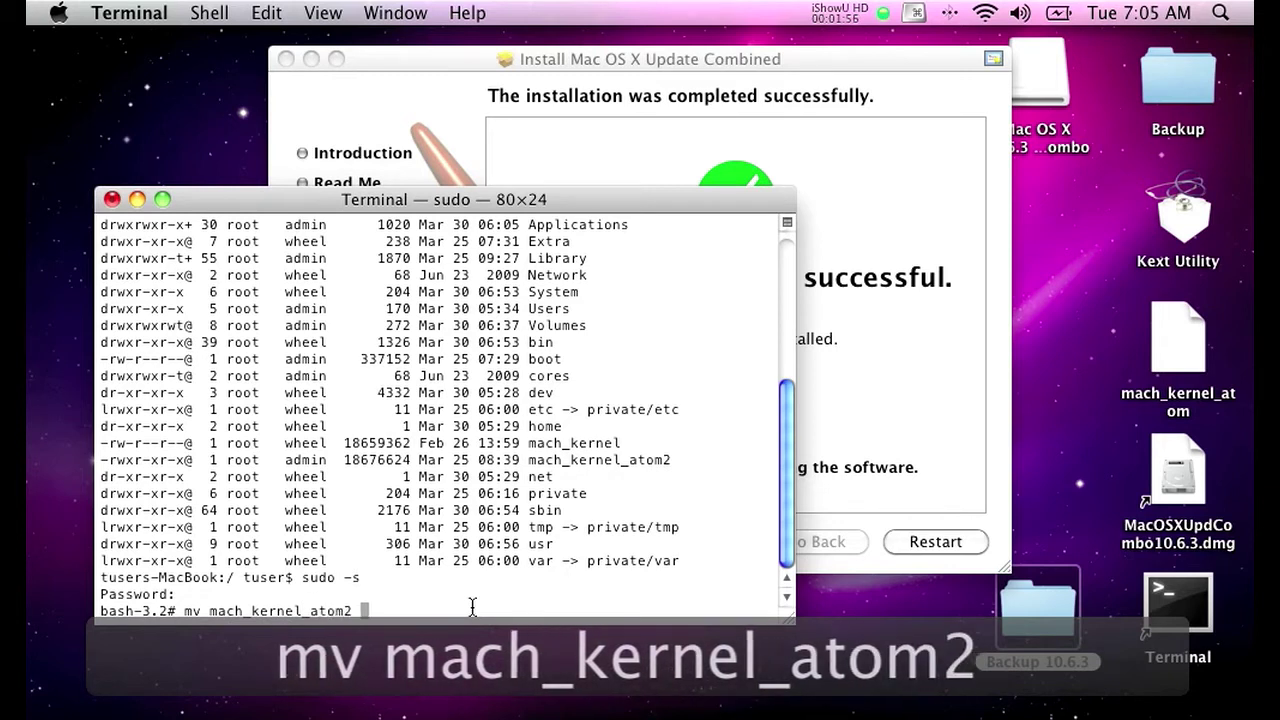
{"action": "type", "text": "mach_kerne"}
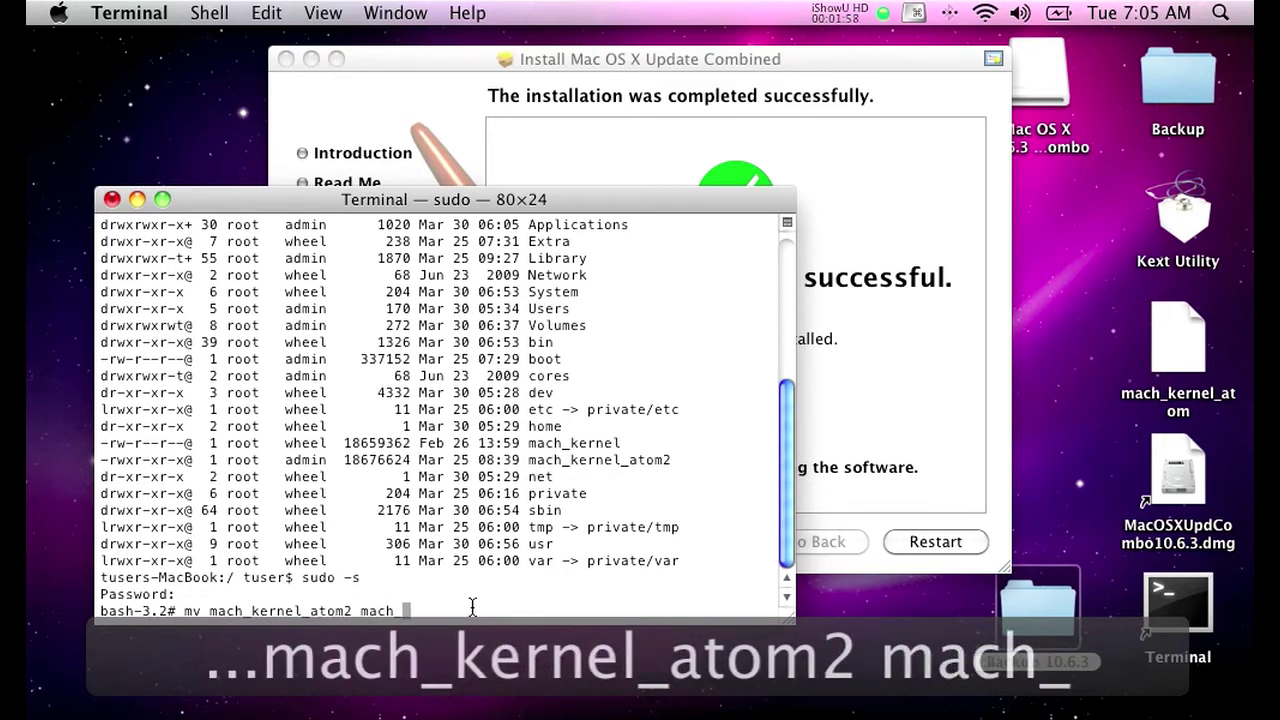
{"action": "type", "text": "l"}
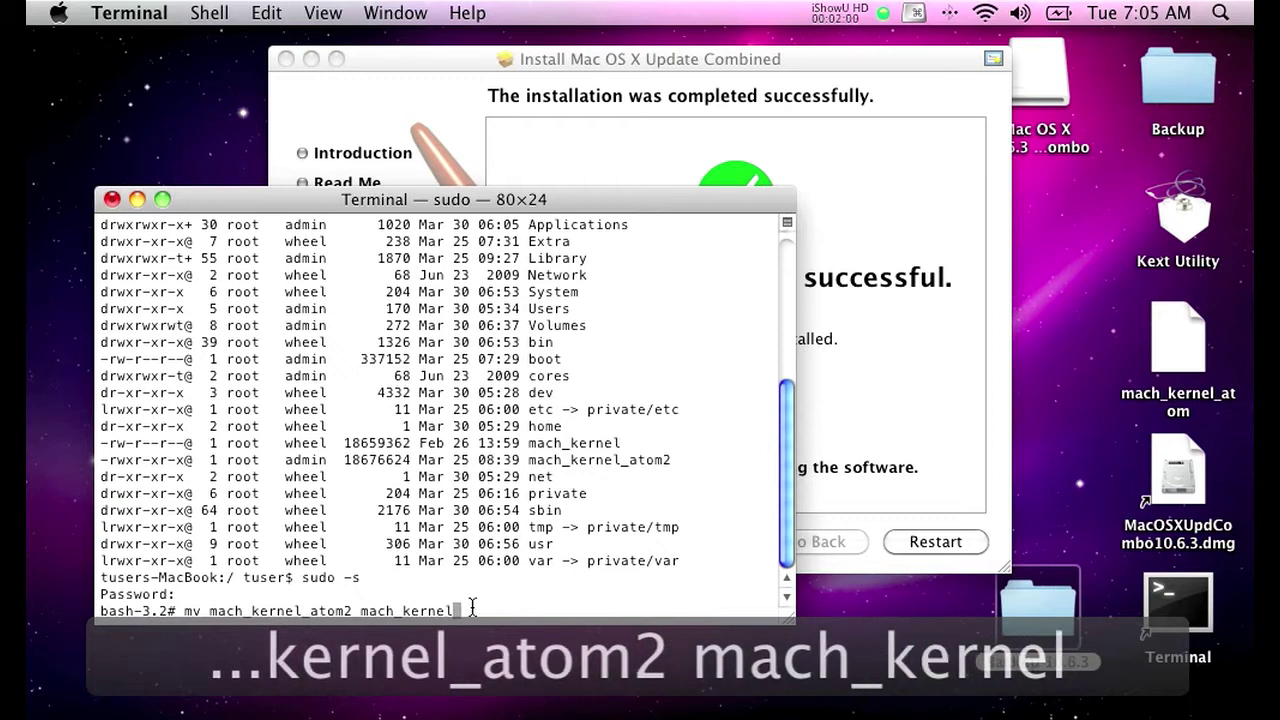
{"action": "type", "text": "_atom"}
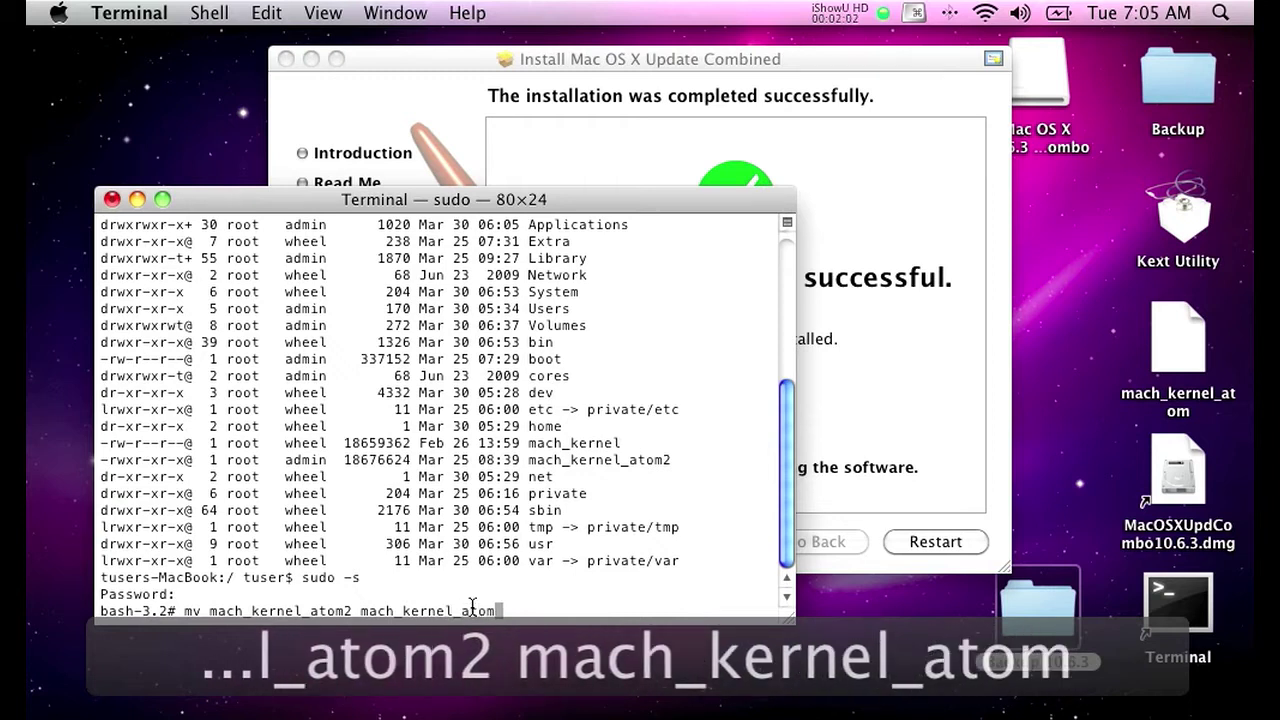
{"action": "type", "text": "2"}
{"action": "type", "text": "_"}
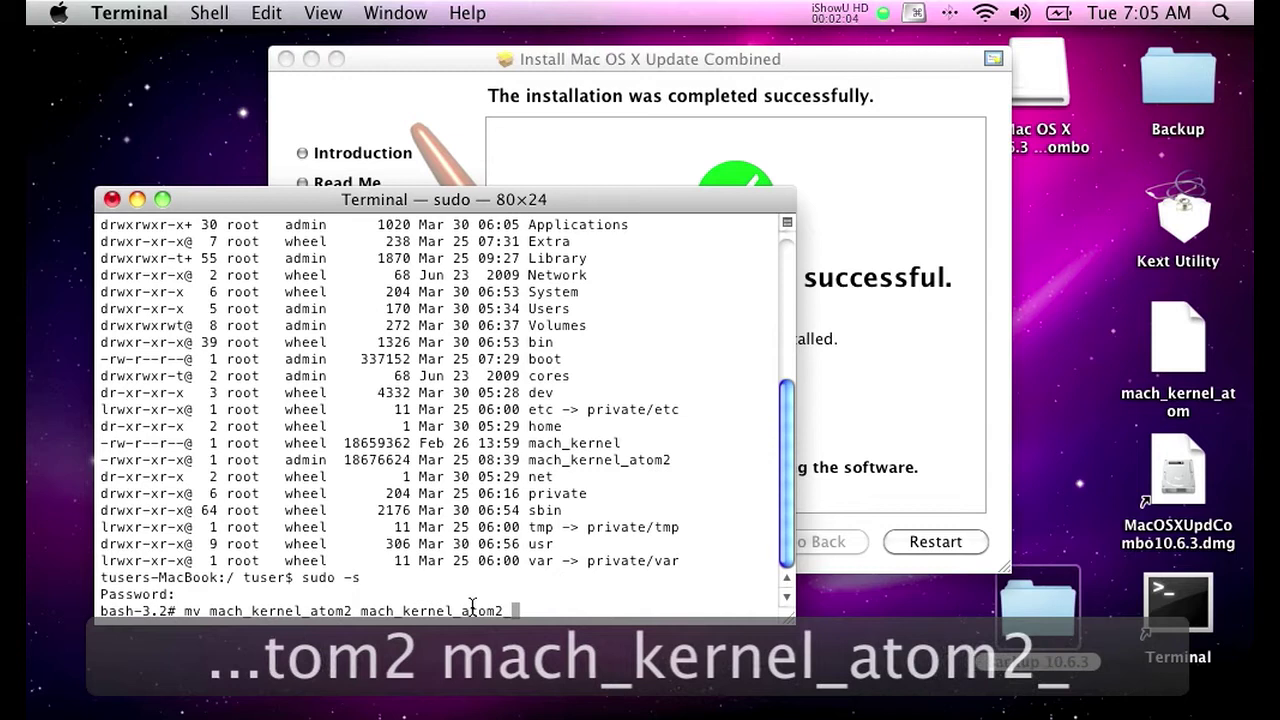
{"action": "type", "text": "10.2.0"}
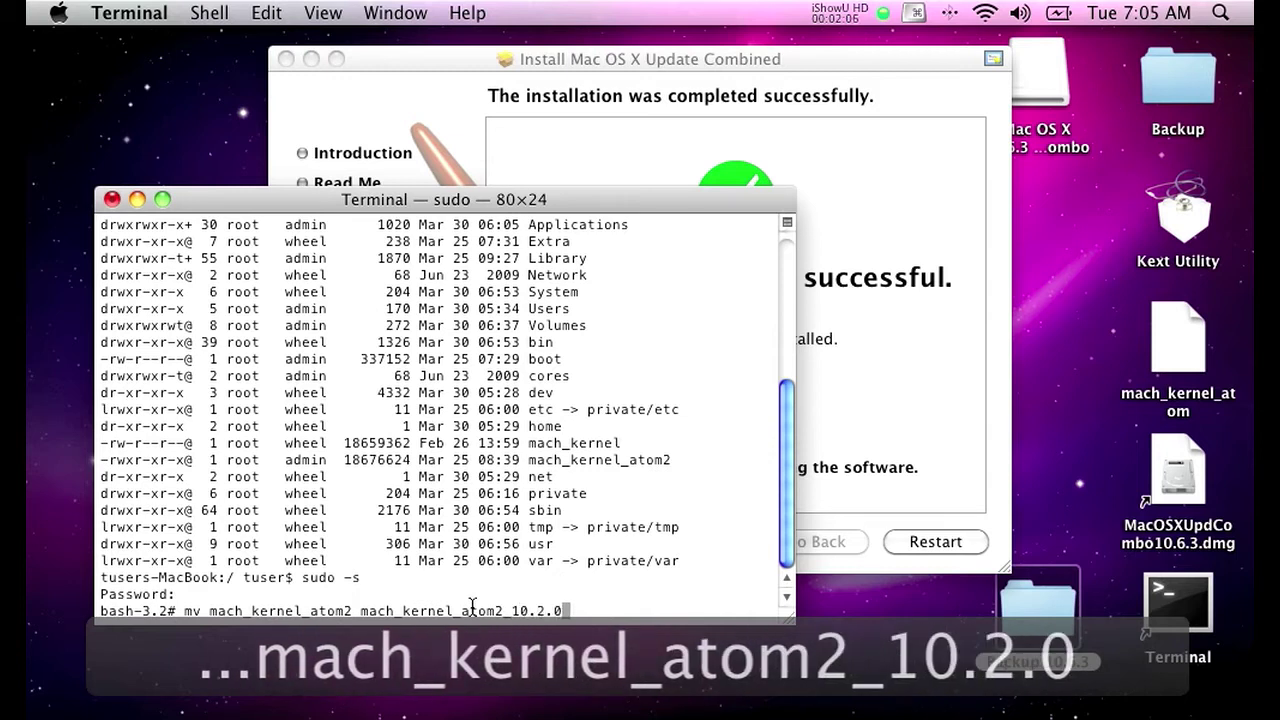
{"action": "type", "text": "_patched"}
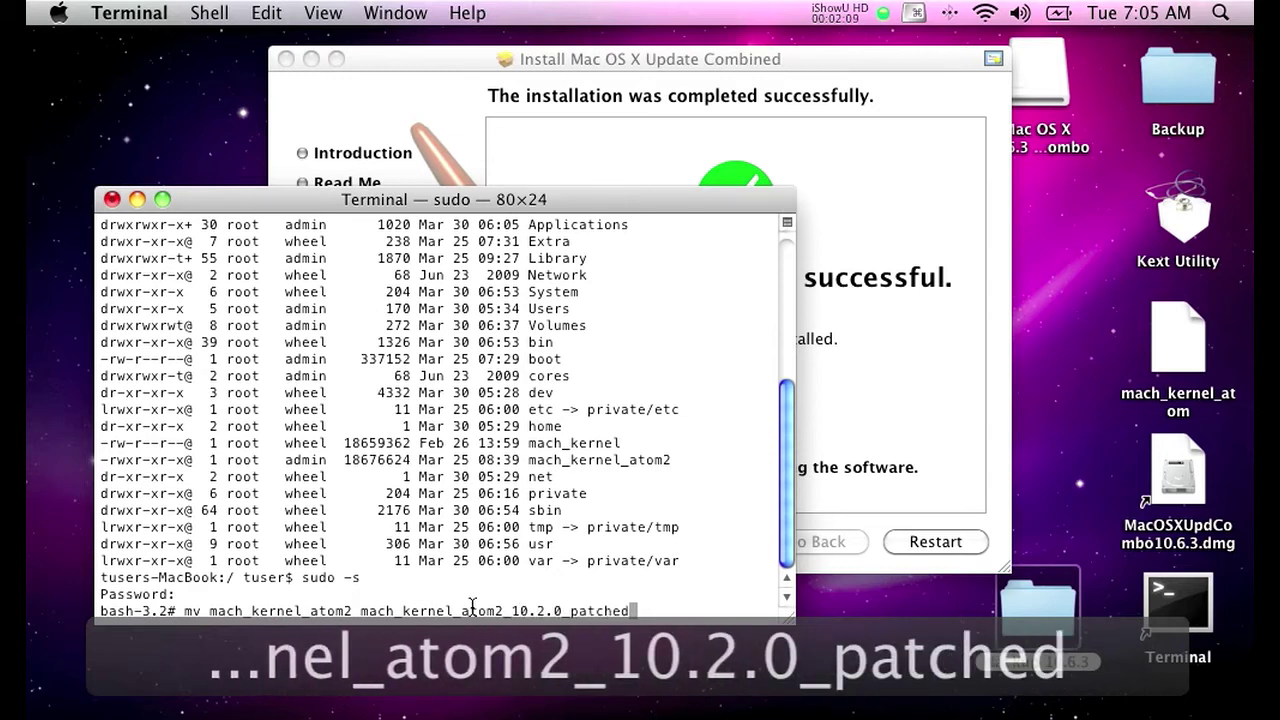
{"action": "key", "text": "Return"}
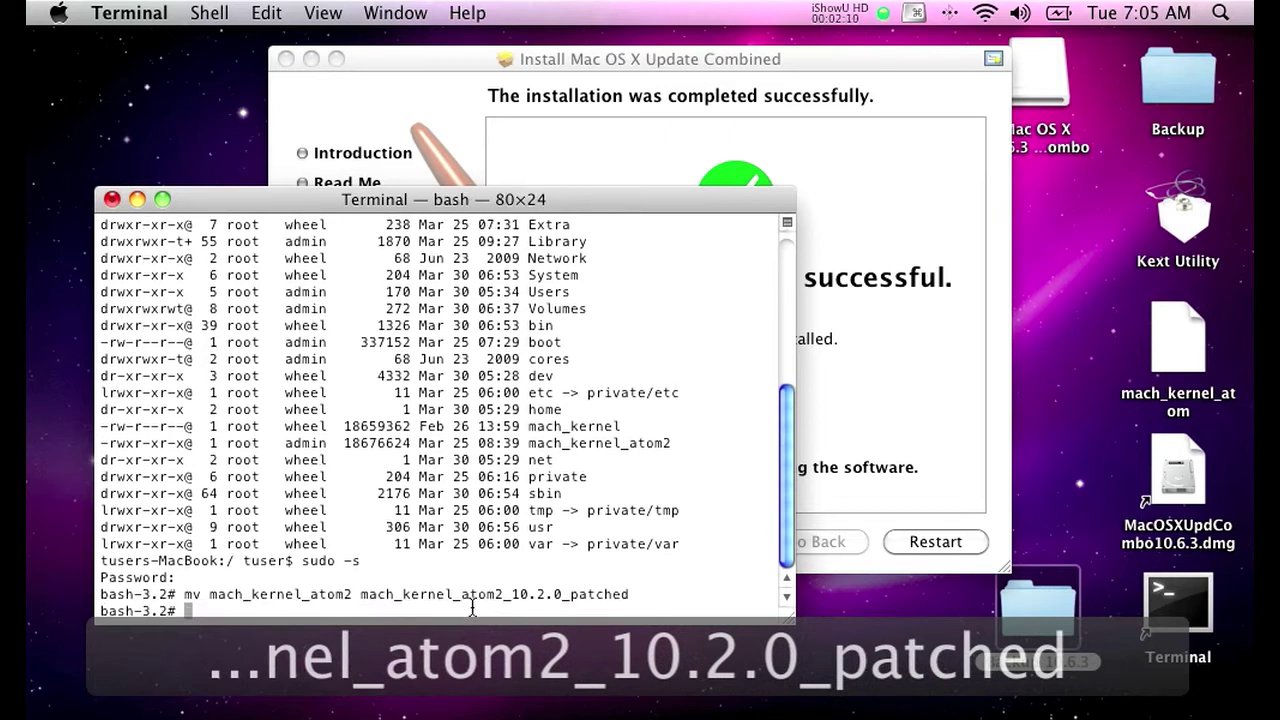
Copy the mach_kernel_atom file from the Desktop into the current root directory with cp, using ./ as the destination.
{"action": "type", "text": "cp"}
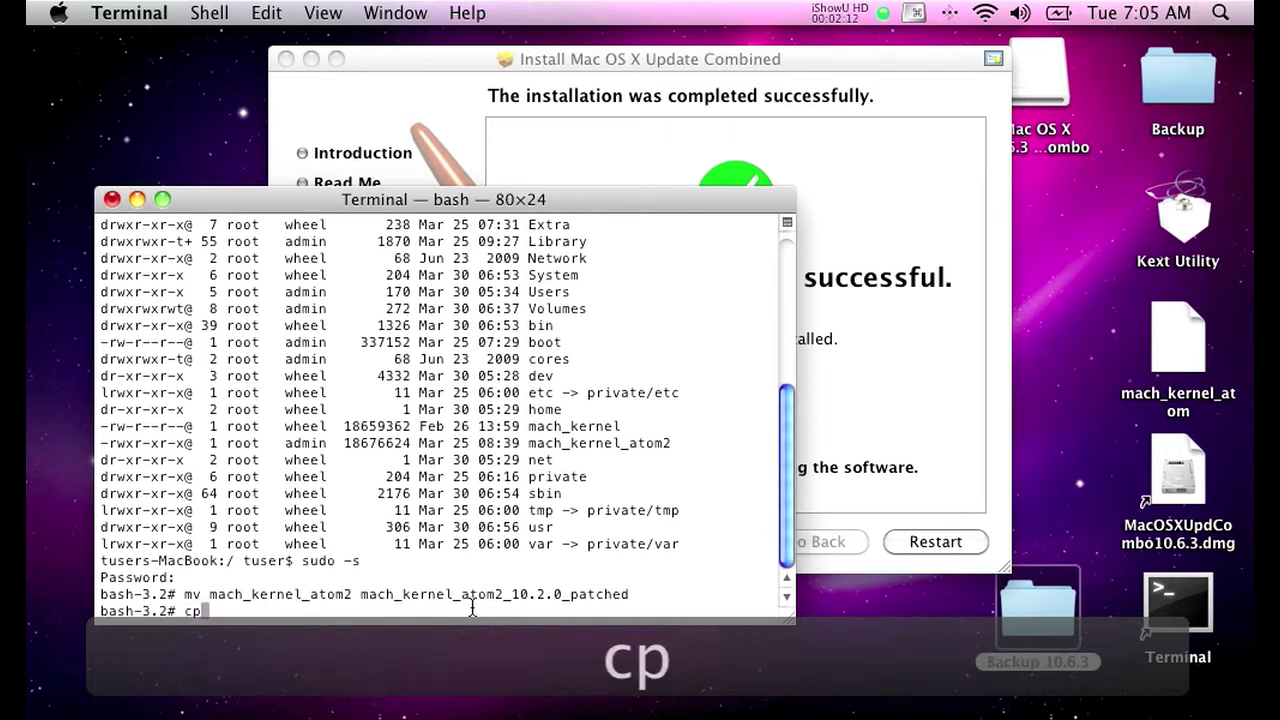
{"action": "left_click_drag", "start_coordinate": [1184, 362], "coordinate": [505, 603]}
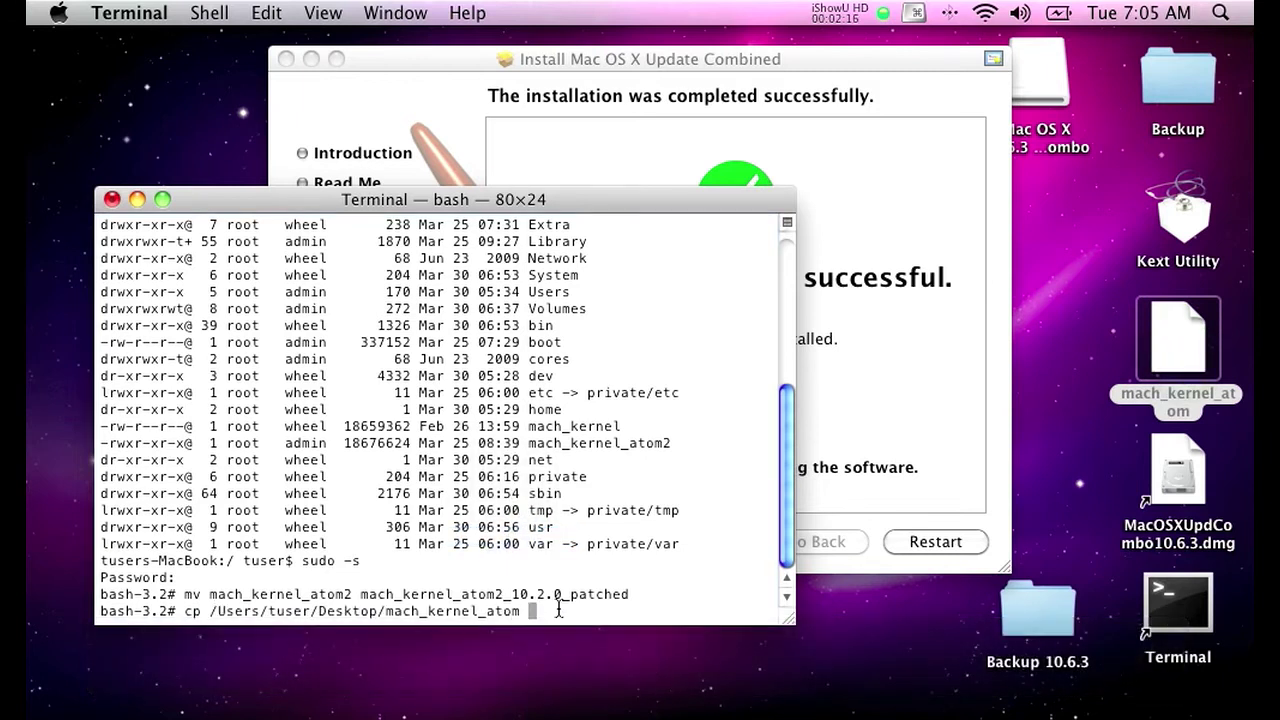
{"action": "type", "text": "./"}
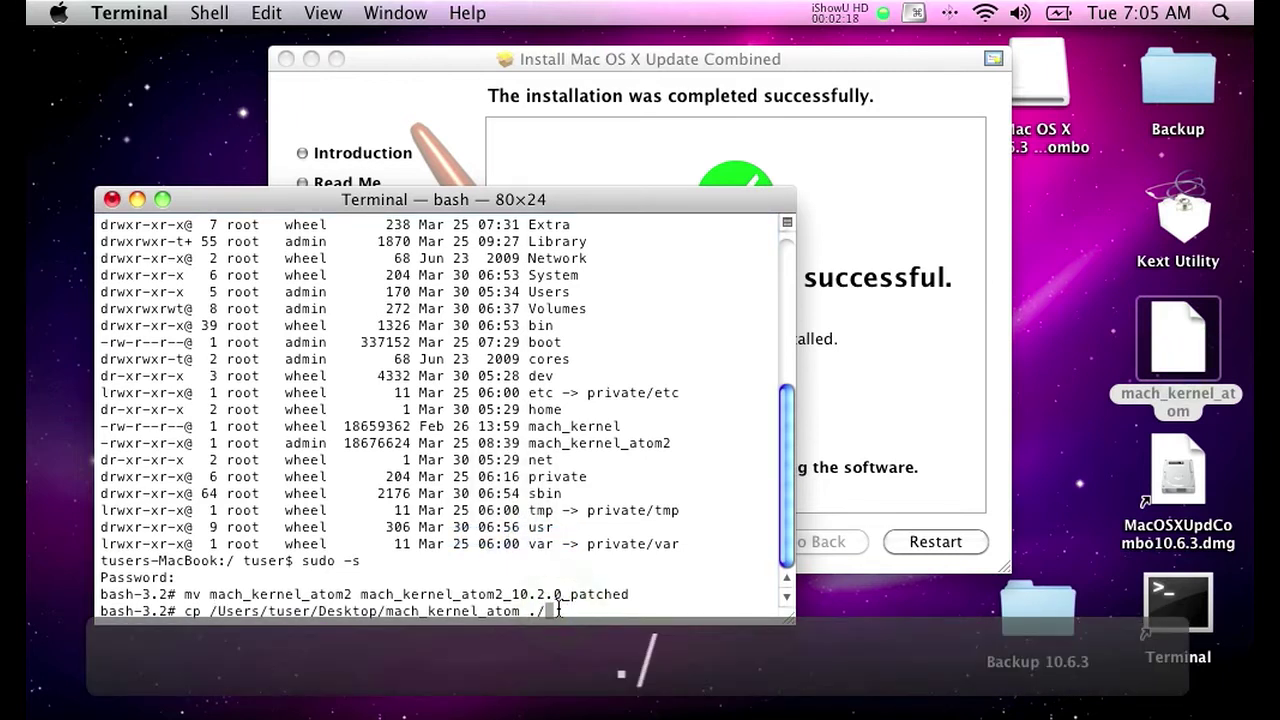
{"action": "key", "text": "Return"}
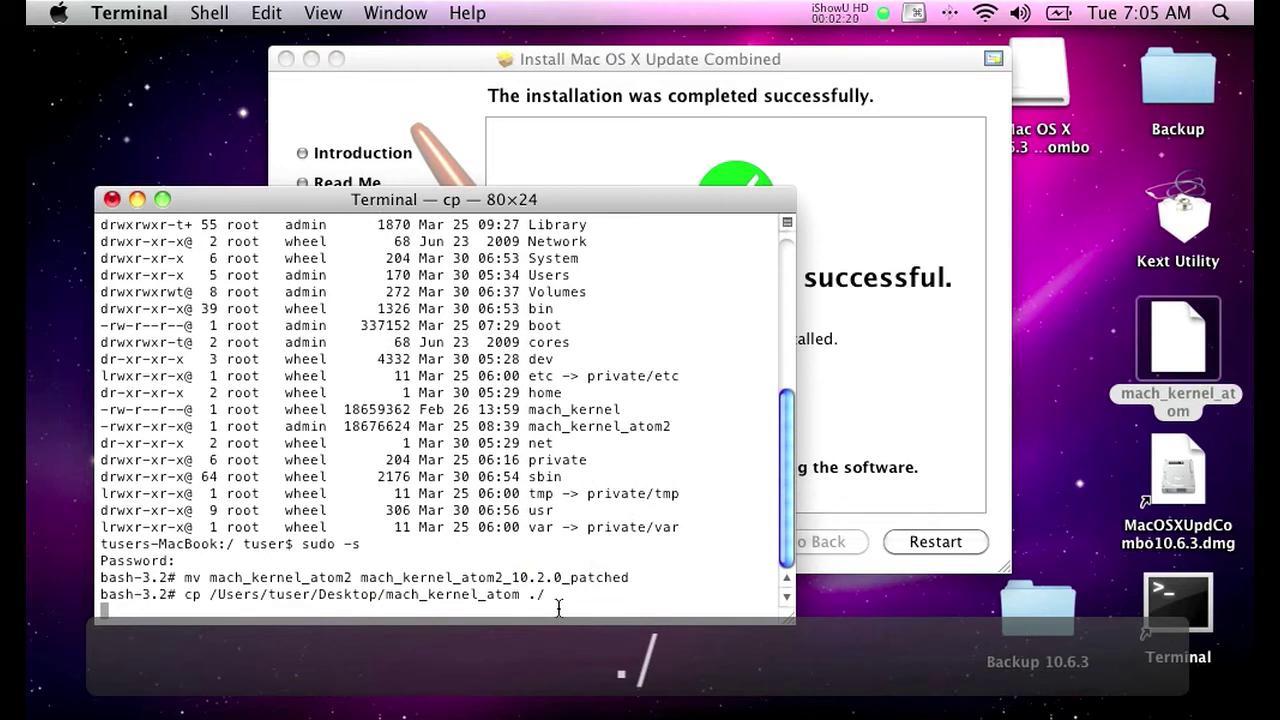
List the root directory with ls -la and compare the file sizes of mach_kernel and mach_kernel_atom.
{"action": "type", "text": "ls -la"}
{"action": "key", "text": "Return"}
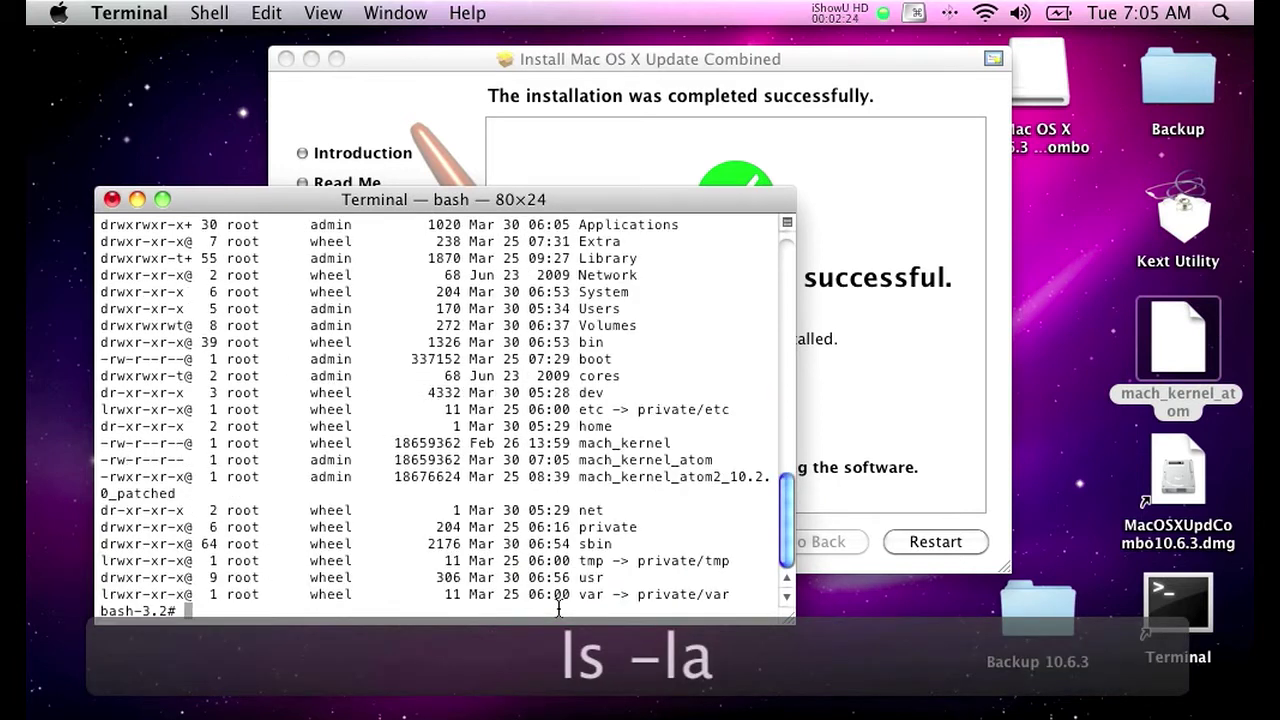
{"action": "left_click_drag", "start_coordinate": [579, 460], "coordinate": [727, 459]}
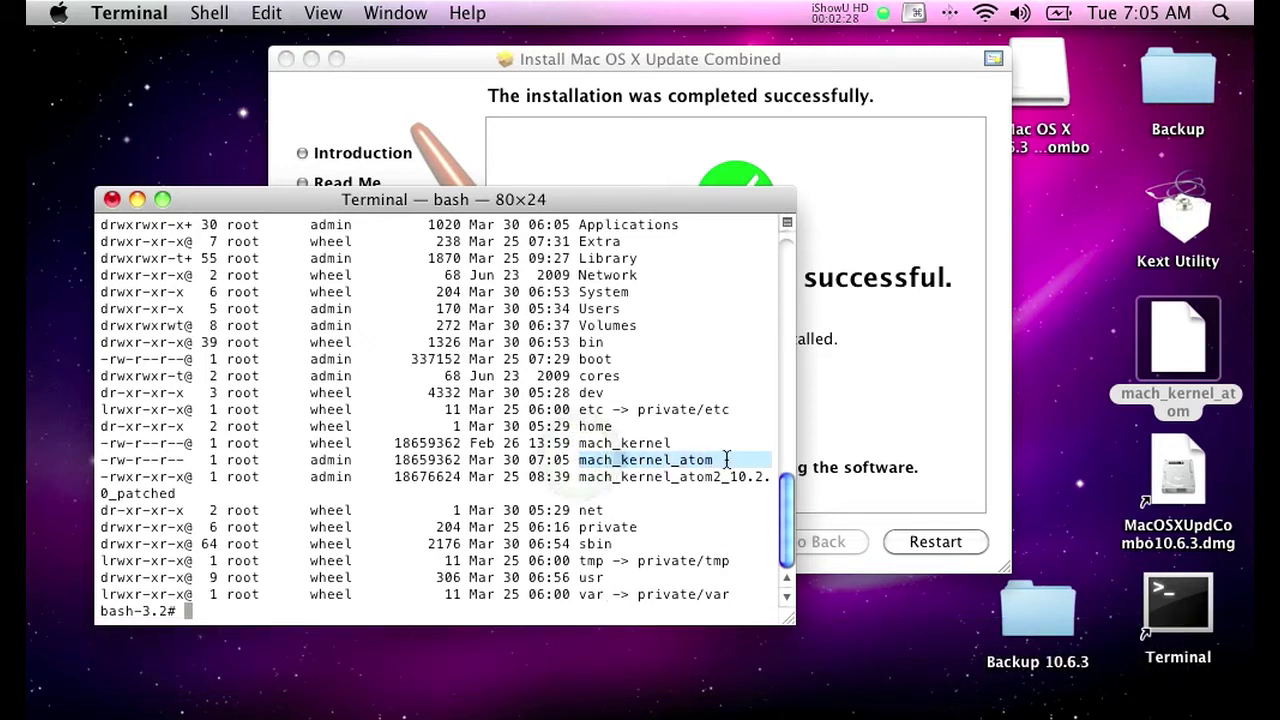
{"action": "left_click_drag", "start_coordinate": [459, 460], "coordinate": [397, 441]}
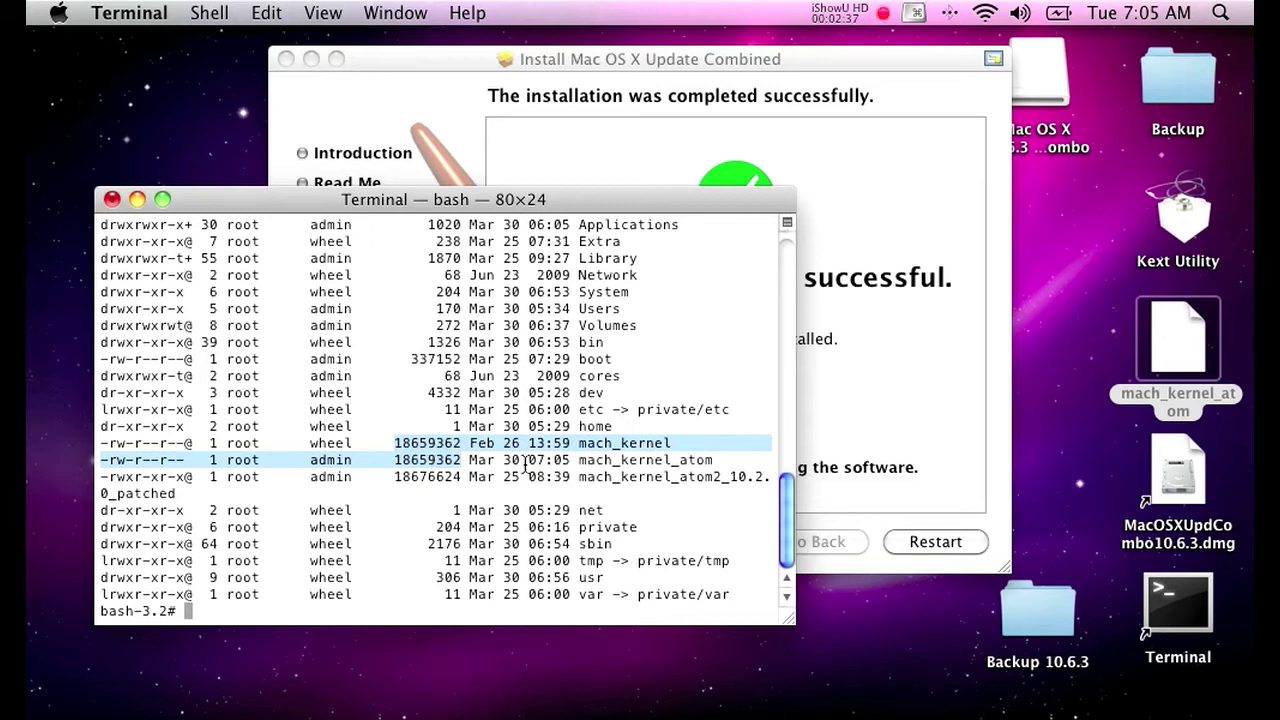
{"action": "left_click", "coordinate": [418, 462]}
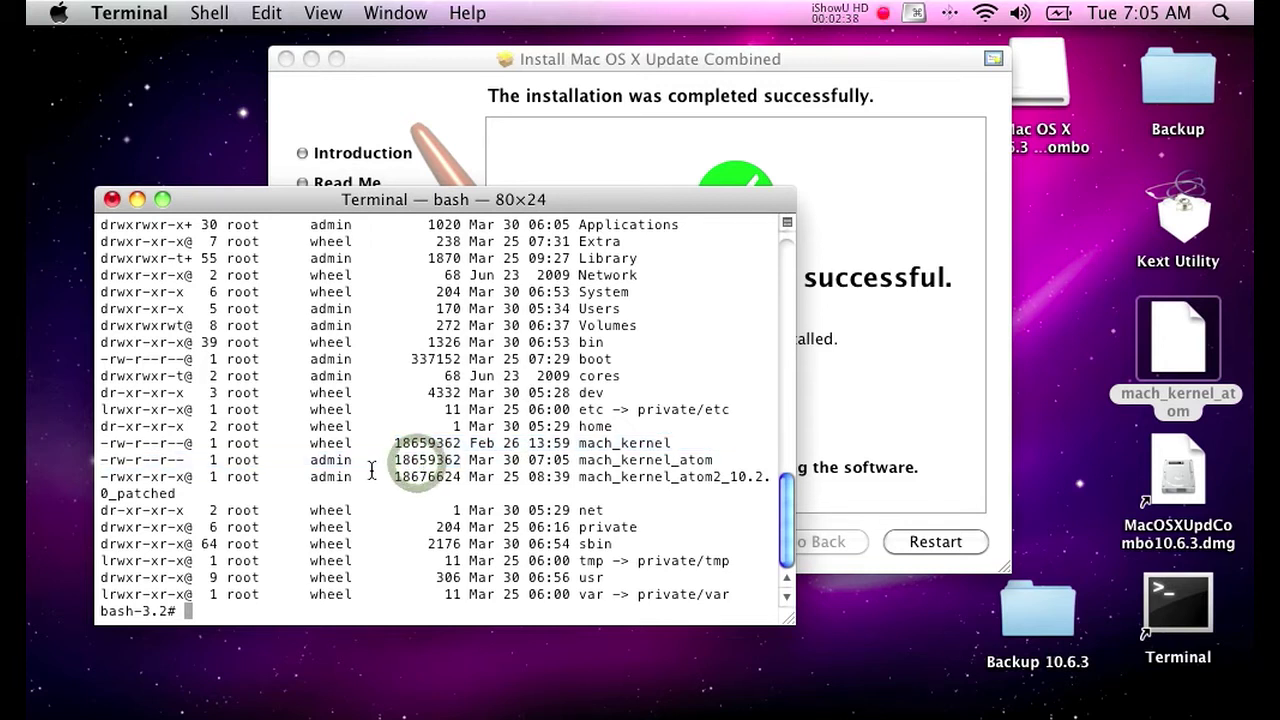
Change the ownership of mach_kernel_atom to root:wheel with chown.
{"action": "type", "text": "chown"}
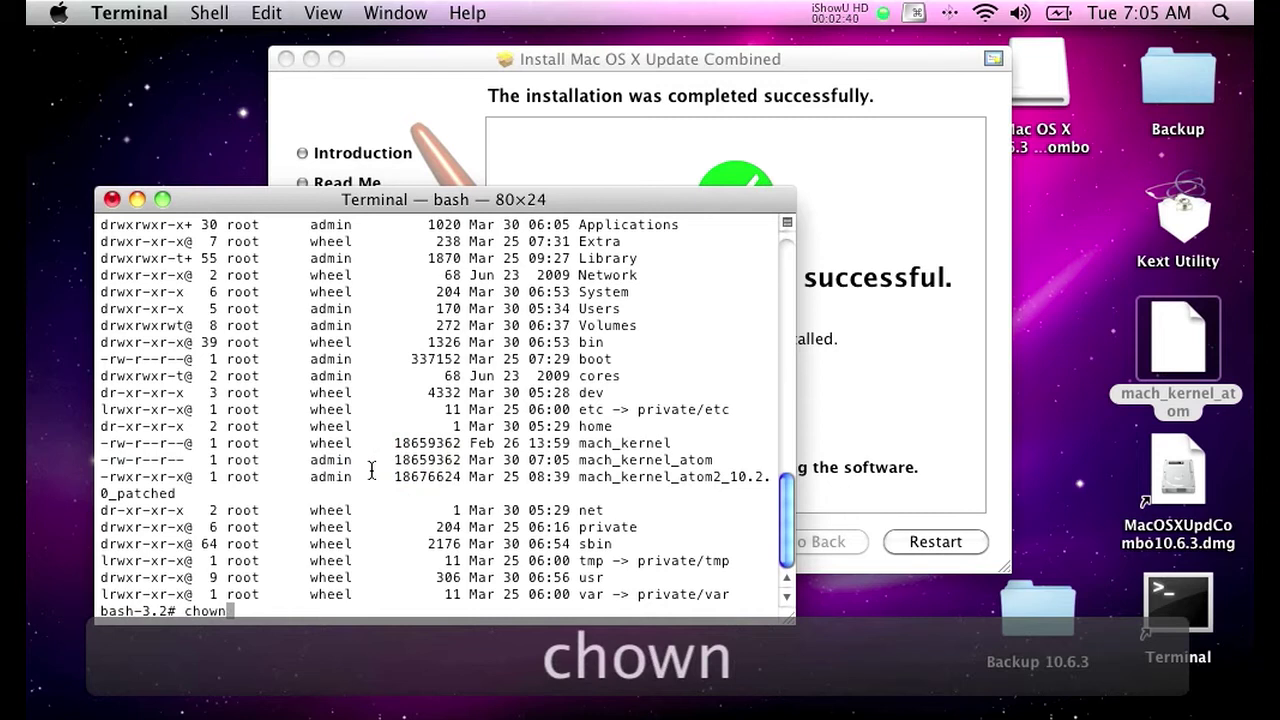
{"action": "type", "text": " 0"}
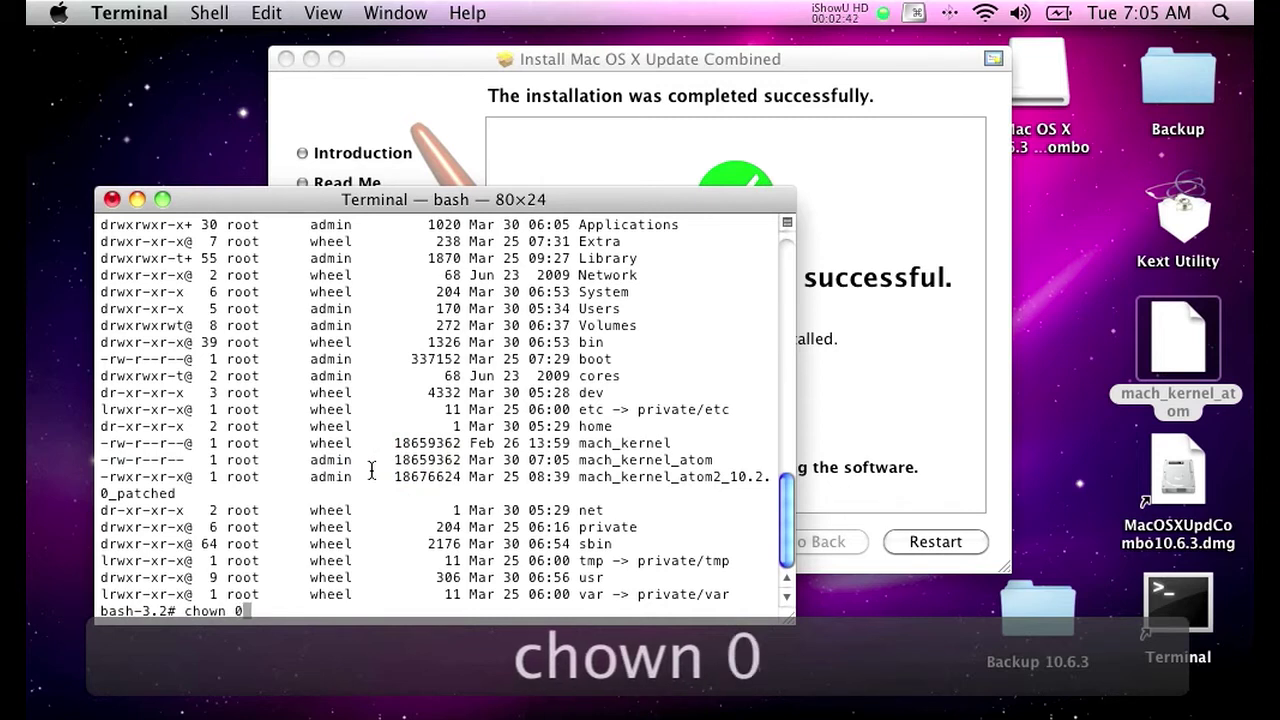
{"action": "key", "text": "BackSpace"}
{"action": "type", "text": "root:wheel"}
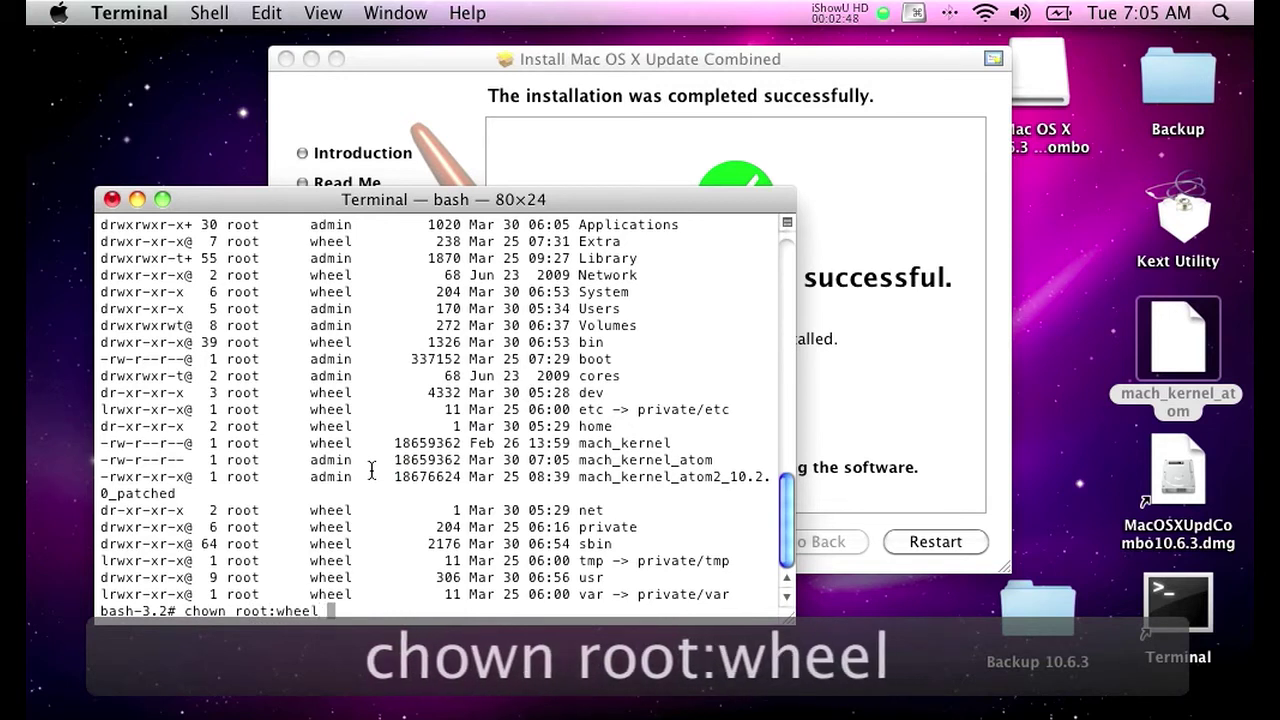
{"action": "type", "text": " mach_k"}
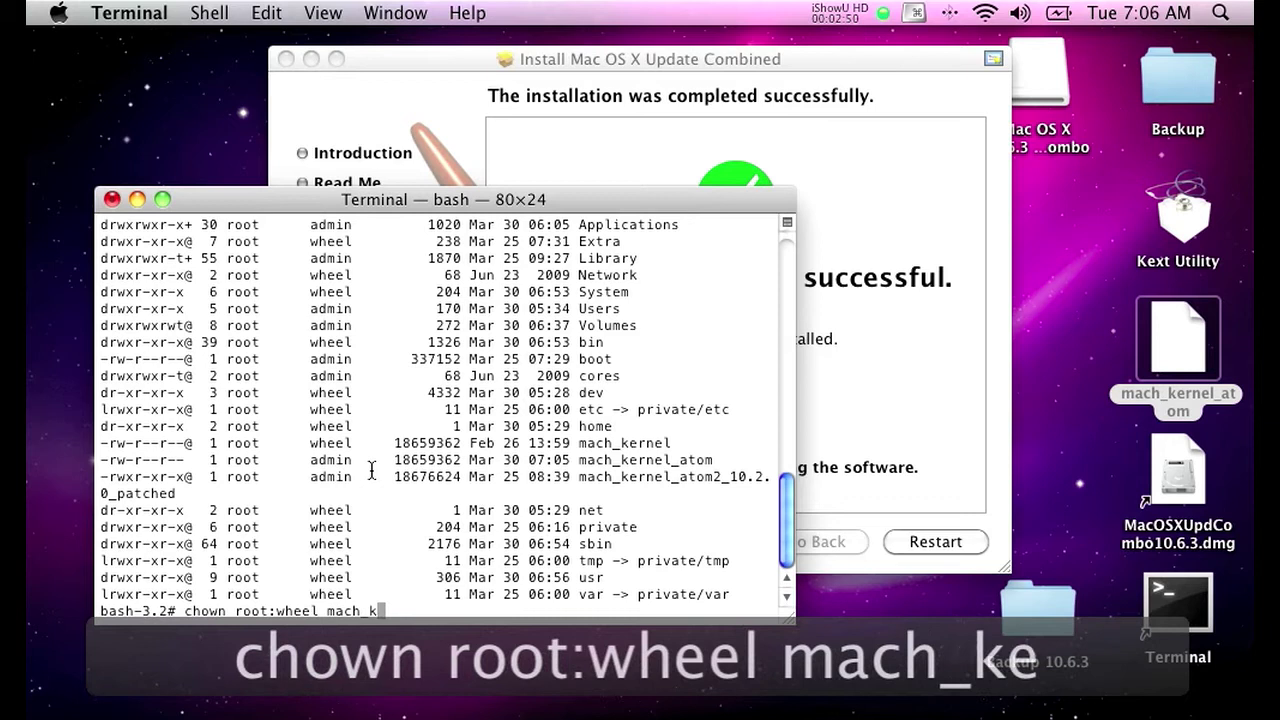
{"action": "type", "text": "erene"}
{"action": "key", "text": "BackSpace"}
{"action": "key", "text": "BackSpace"}
{"action": "key", "text": "BackSpace"}
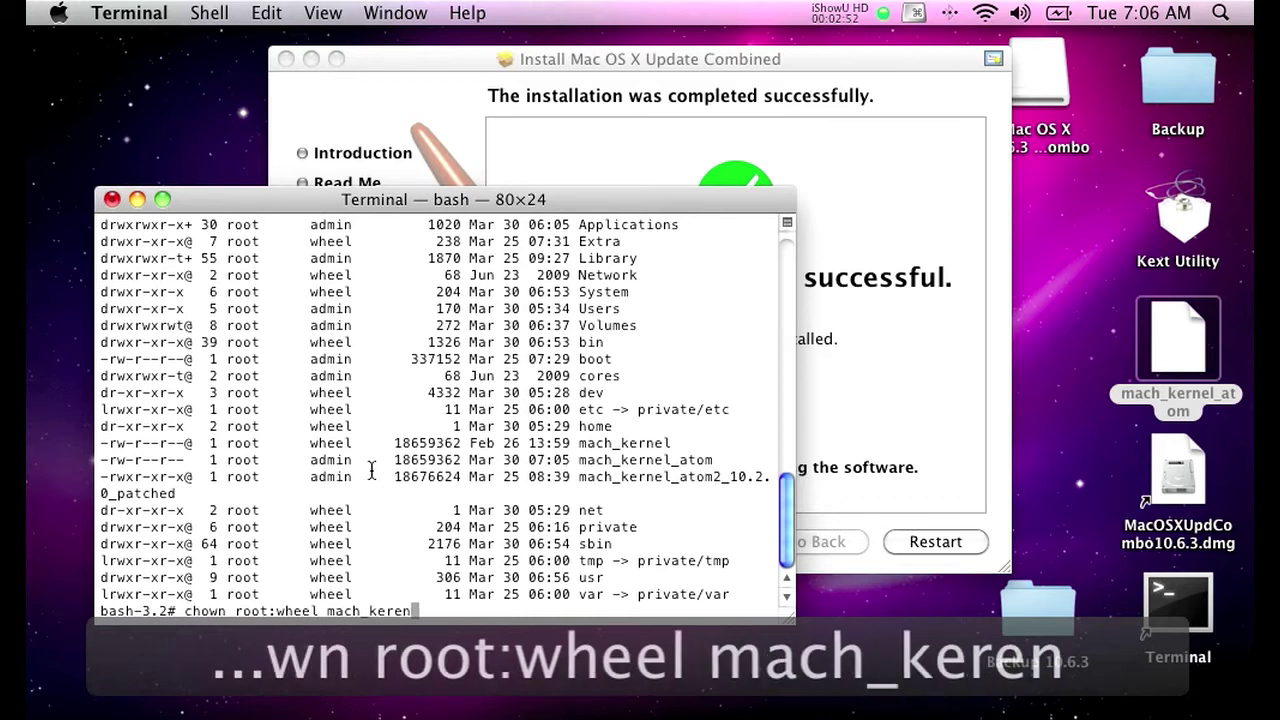
{"action": "type", "text": "nel"}
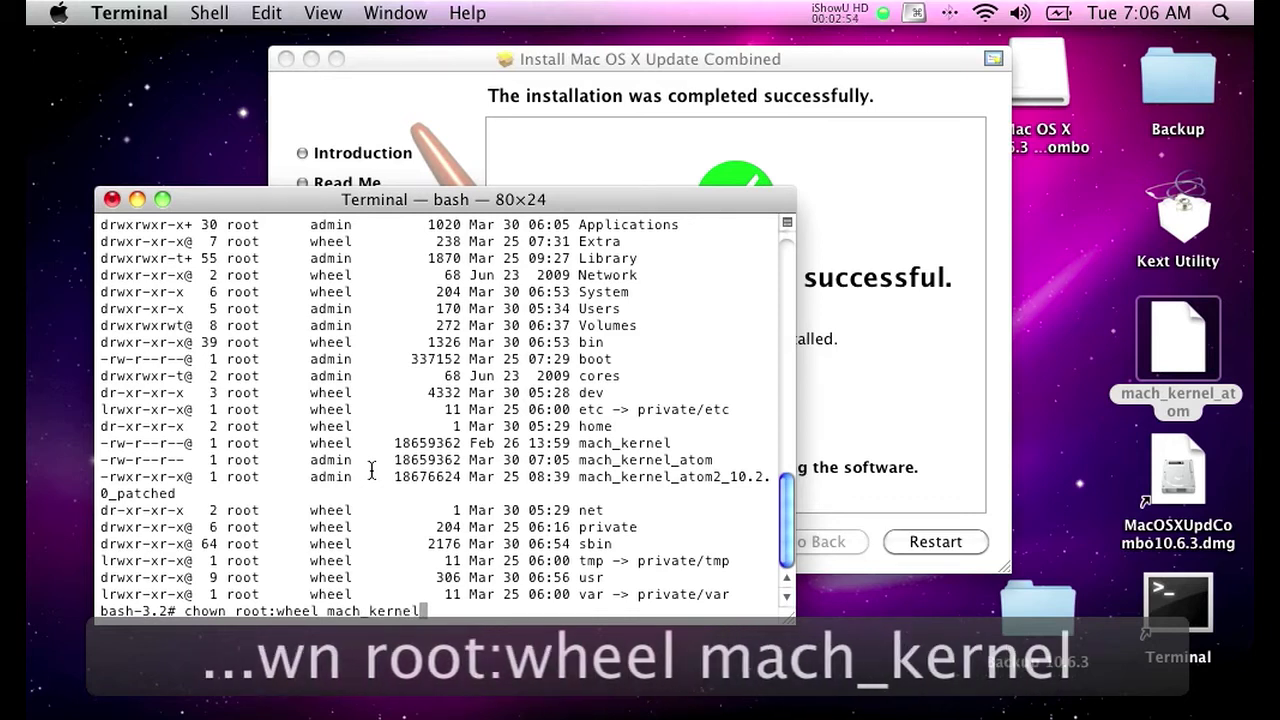
{"action": "type", "text": "_atom"}
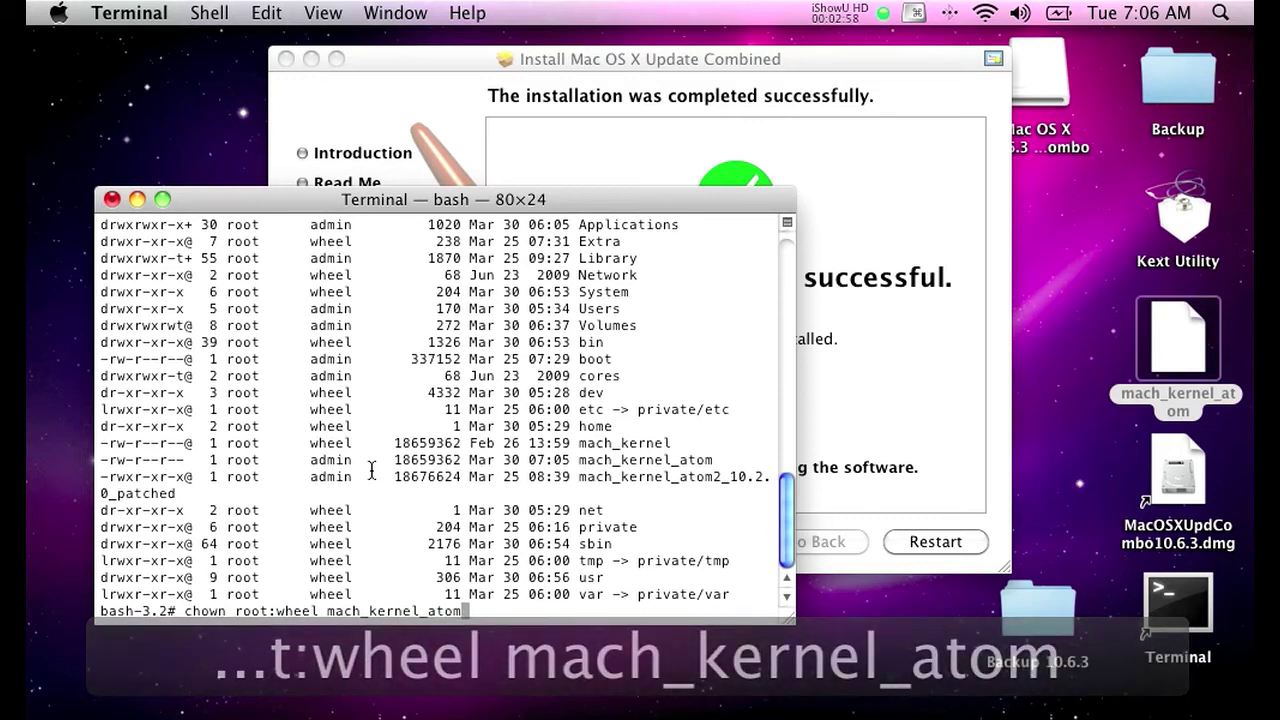
{"action": "key", "text": "Return"}
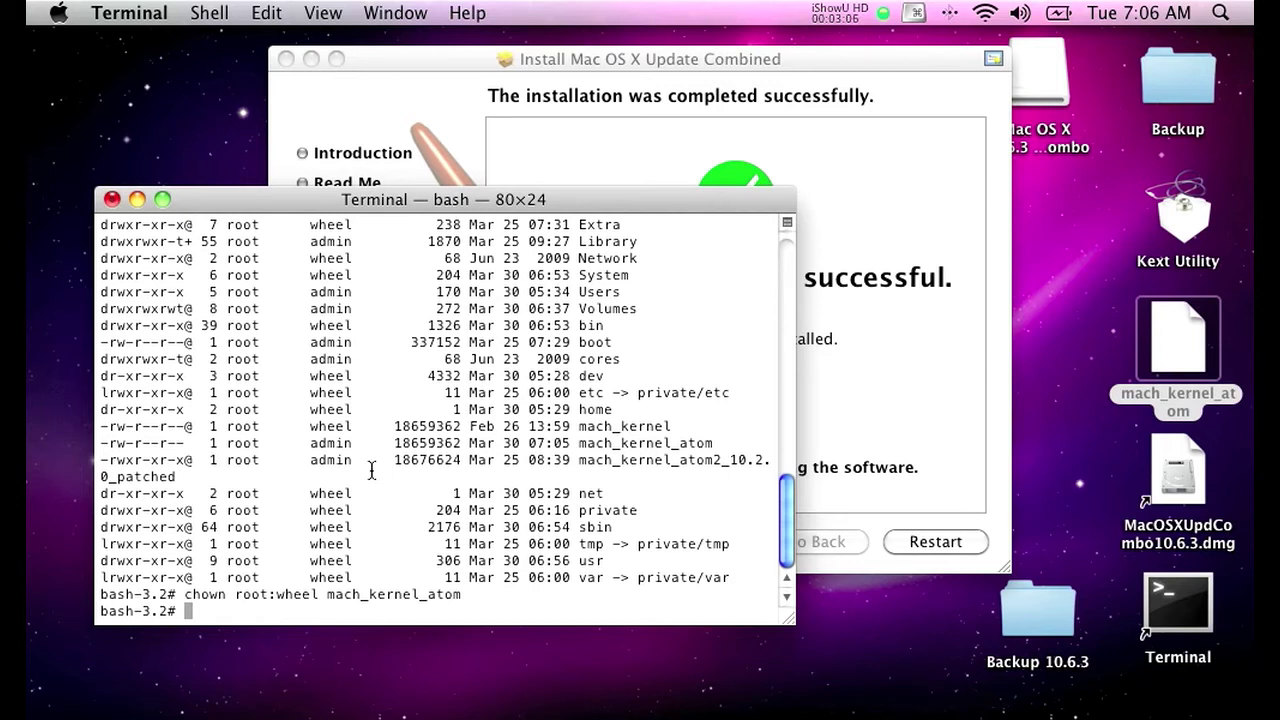
List only the kernel files with ls -la mach* to check their ownership.
{"action": "type", "text": "ls -l"}
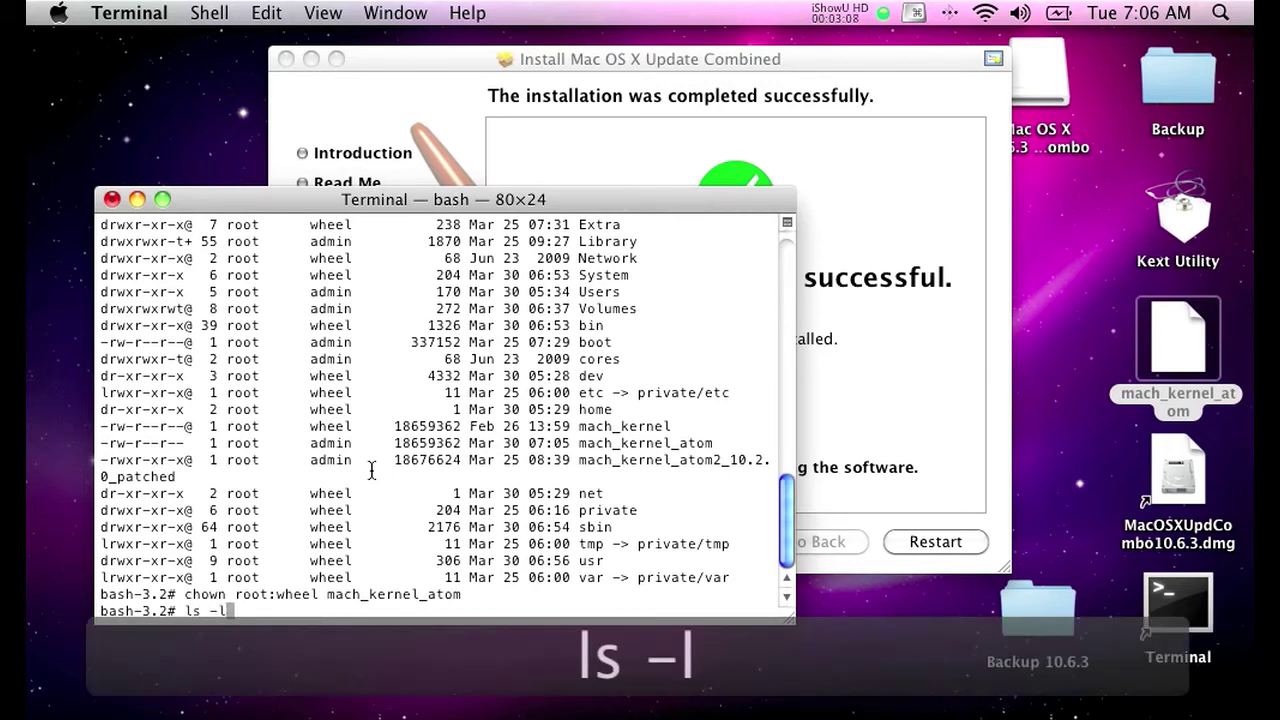
{"action": "type", "text": "a mach*"}
{"action": "key", "text": "Return"}
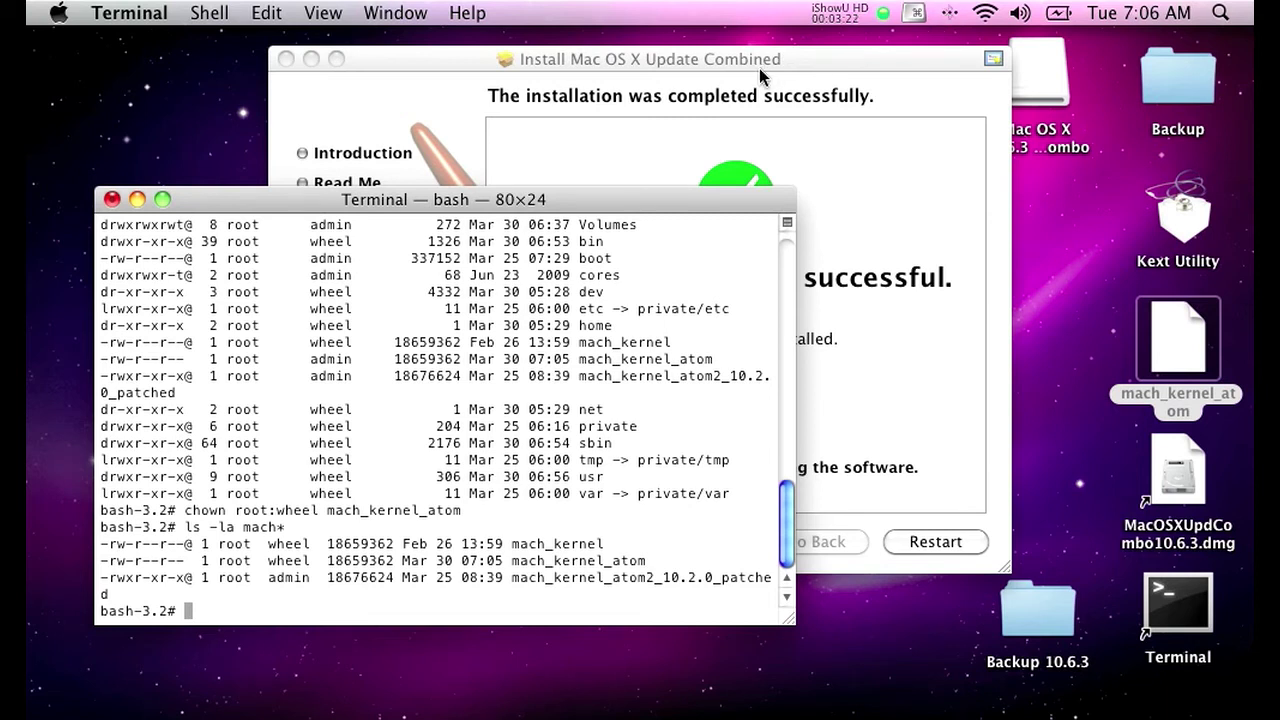
Switch to Finder, look for mach_kernel_atom on Macintosh USB in a new window, and move that window clear of the Terminal.
{"action": "left_click", "coordinate": [168, 88]}
{"action": "key", "text": "super+n"}
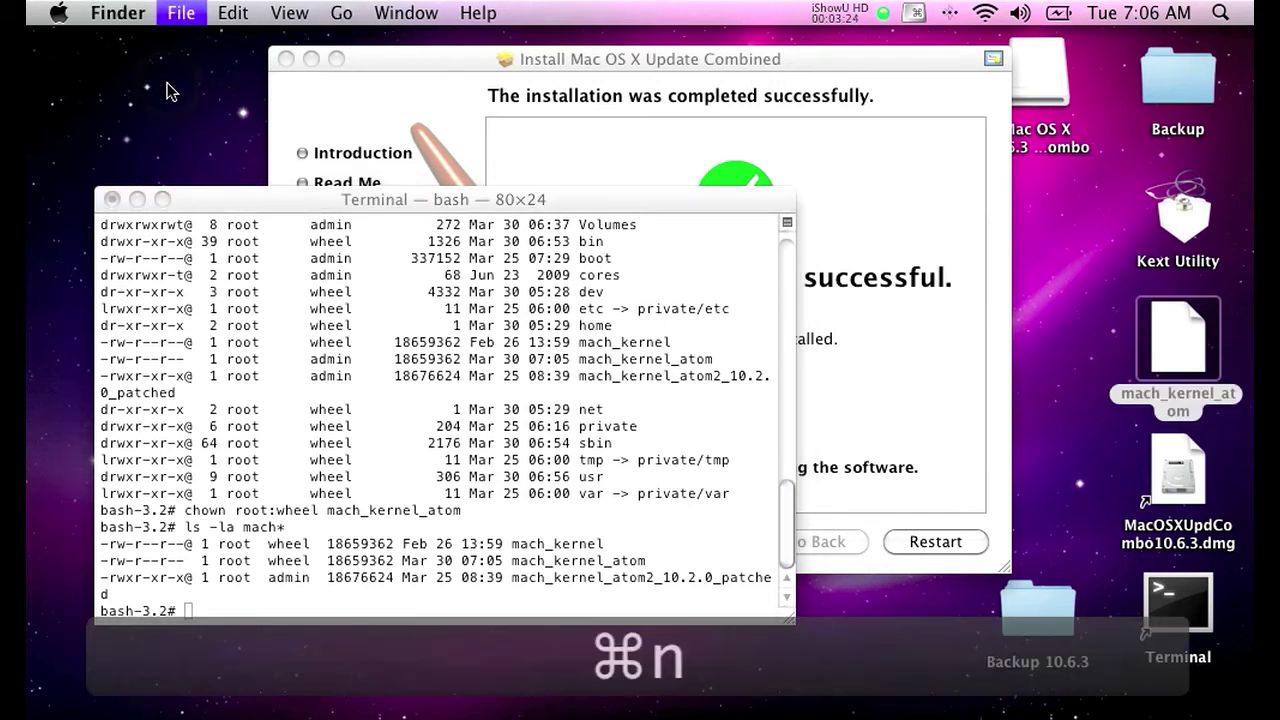
{"action": "left_click", "coordinate": [241, 183]}
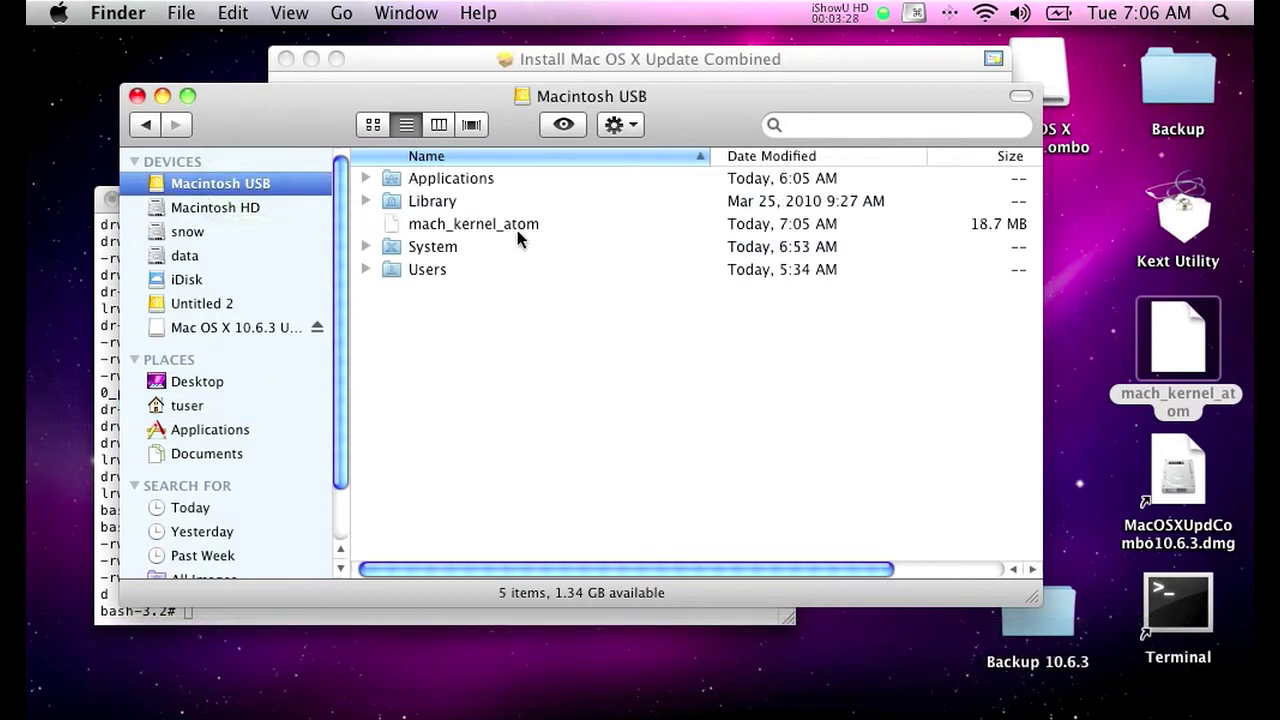
{"action": "left_click", "coordinate": [517, 230]}
{"action": "left_click_drag", "start_coordinate": [314, 122], "coordinate": [426, 102]}
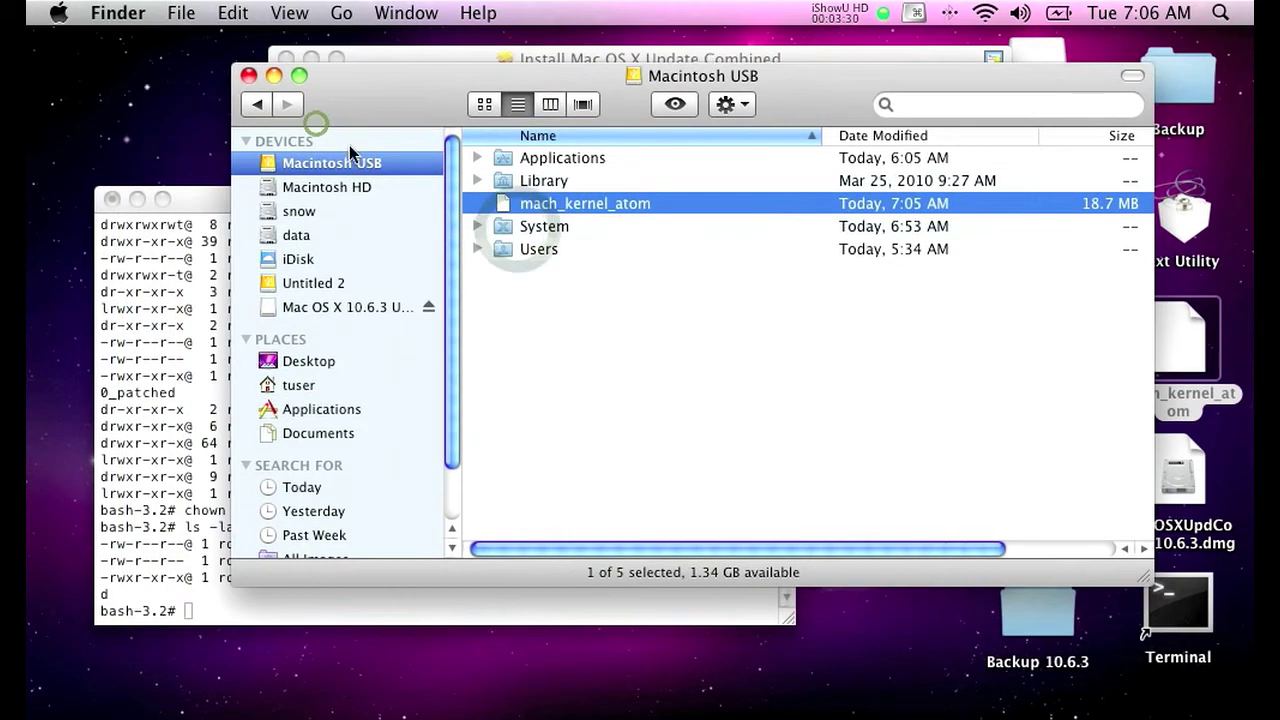
Switch to Terminal, hide mach_kernel_atom with chflags hidden, and return to Finder.
{"action": "left_click", "coordinate": [210, 198]}
{"action": "type", "text": "ch"}
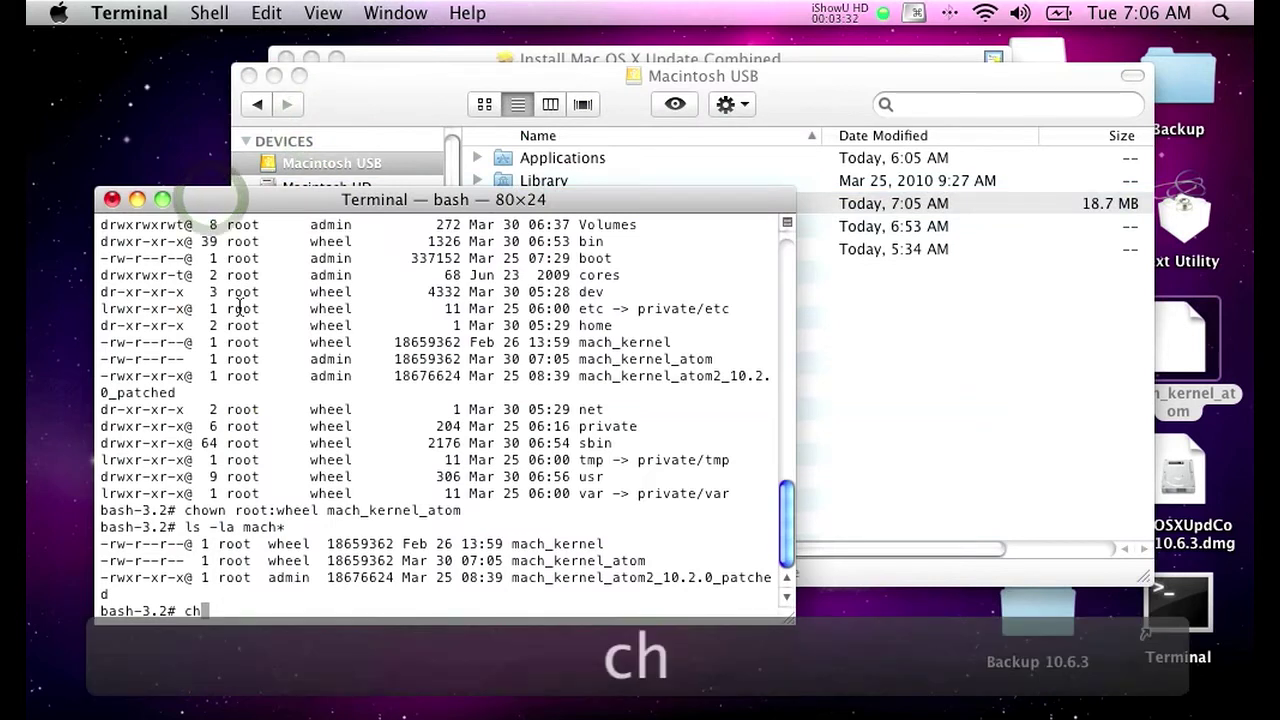
{"action": "type", "text": "flags hidden mach_kerne"}
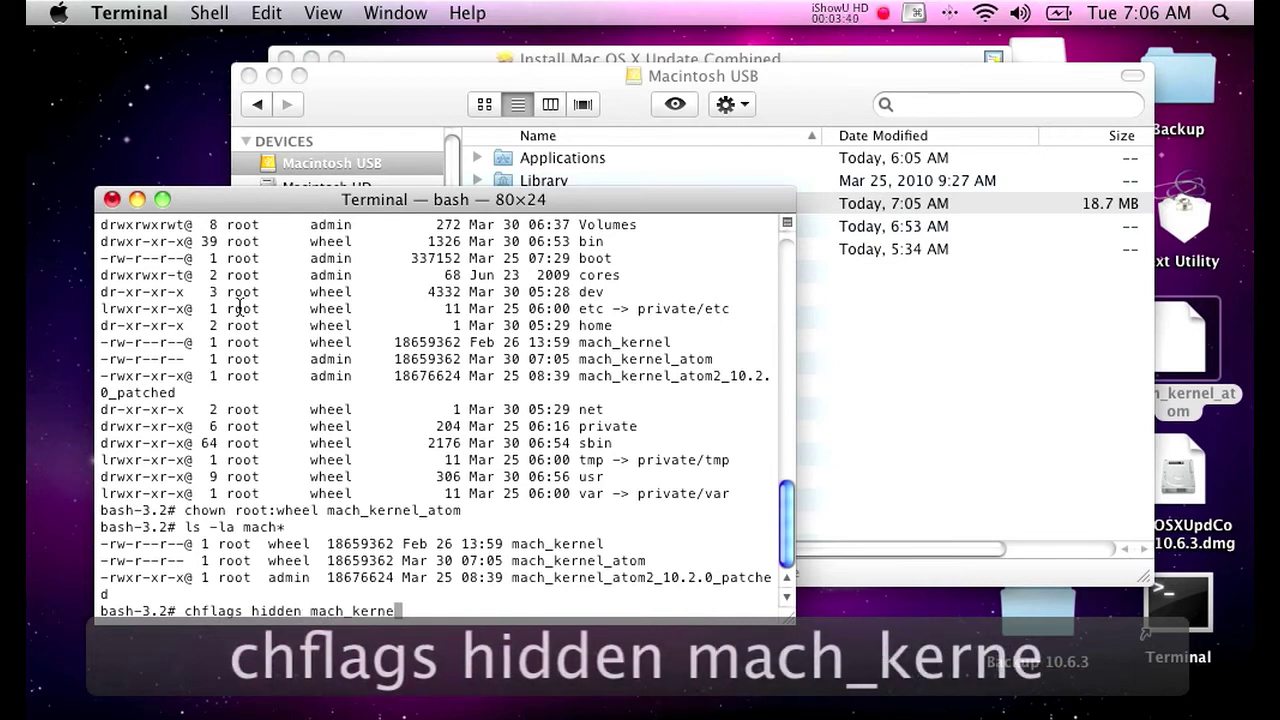
{"action": "type", "text": "l_atom"}
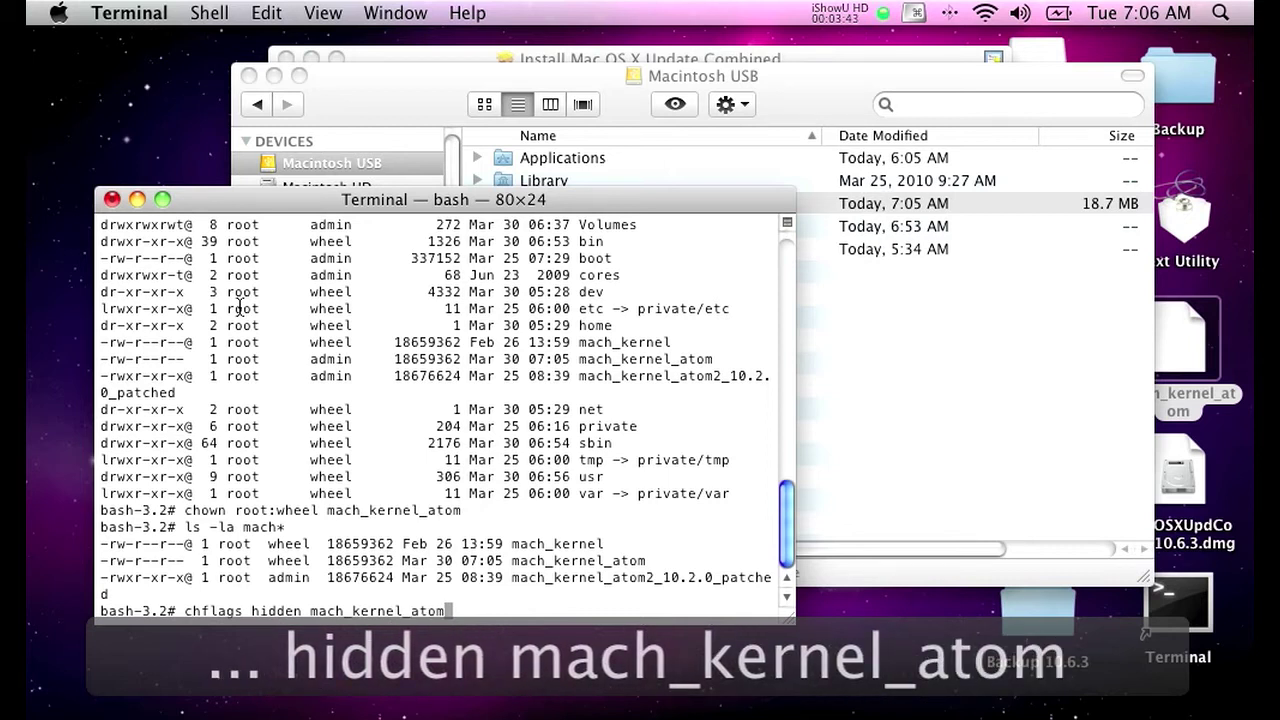
{"action": "key", "text": "Return"}
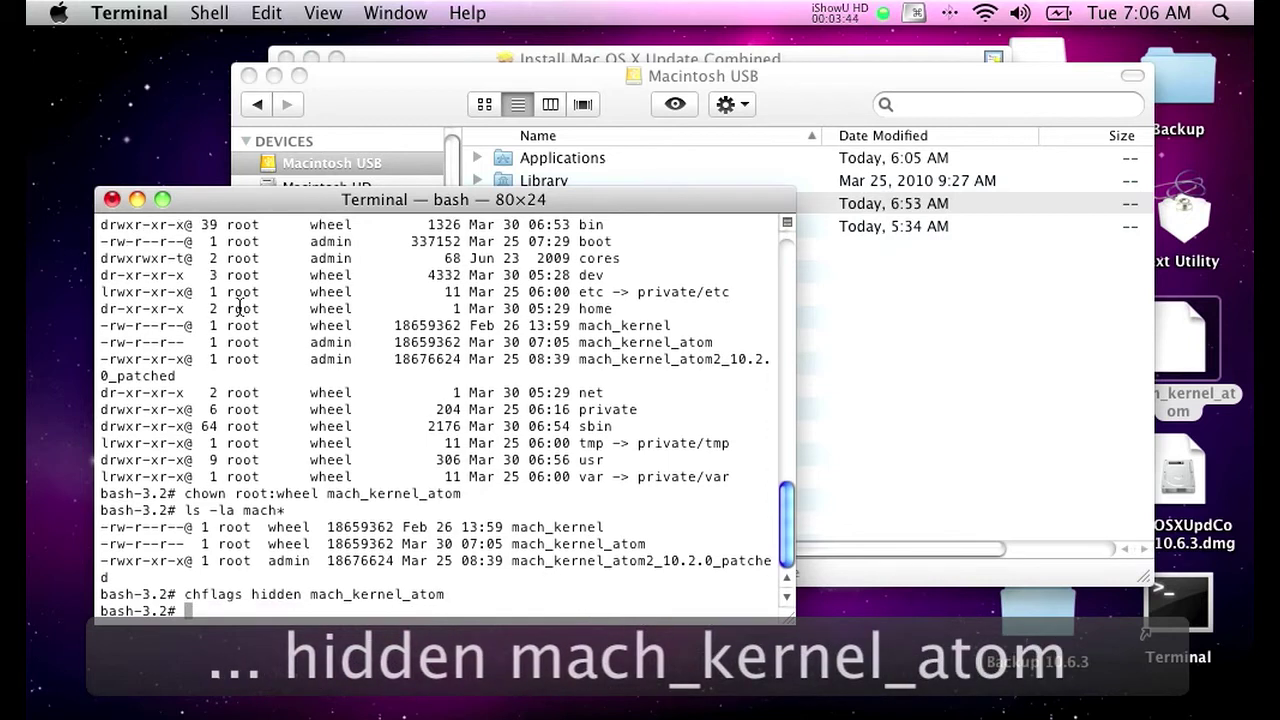
{"action": "left_click", "coordinate": [1021, 288]}
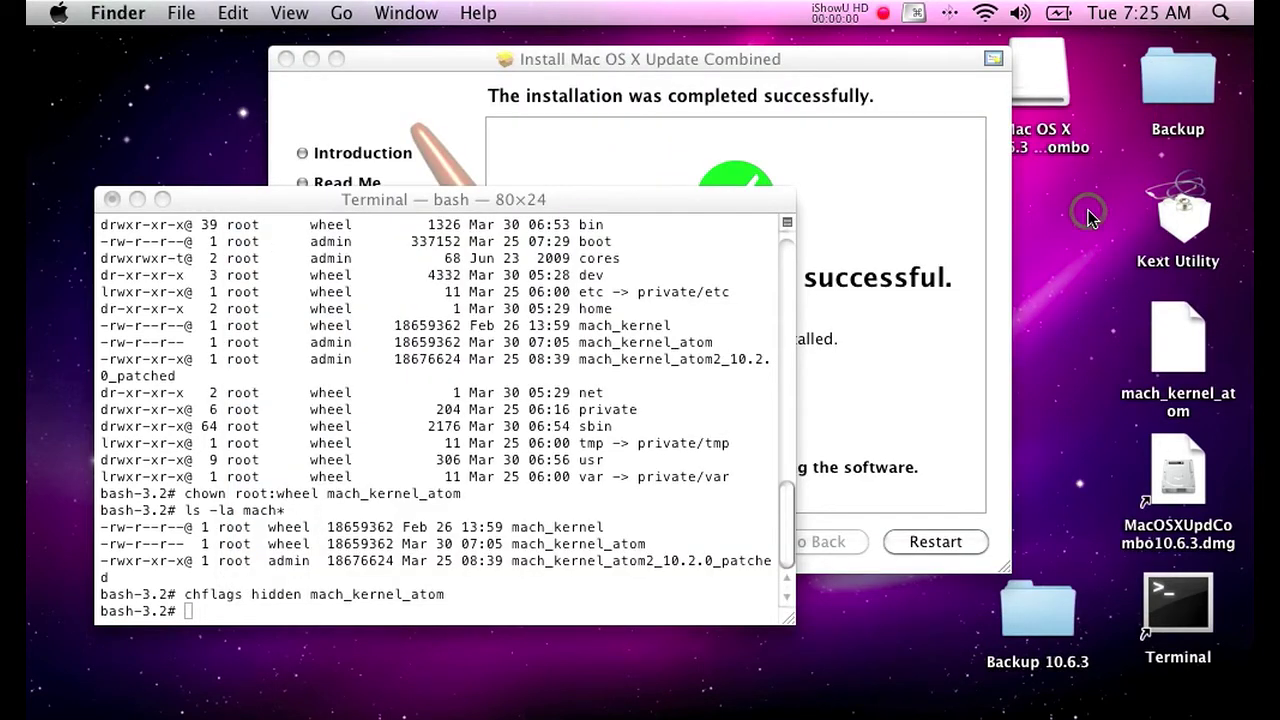
Open the /Extra folder in a new Finder window and copy com.apple.Boot.plist to the desktop.
{"action": "key", "text": "super+n"}
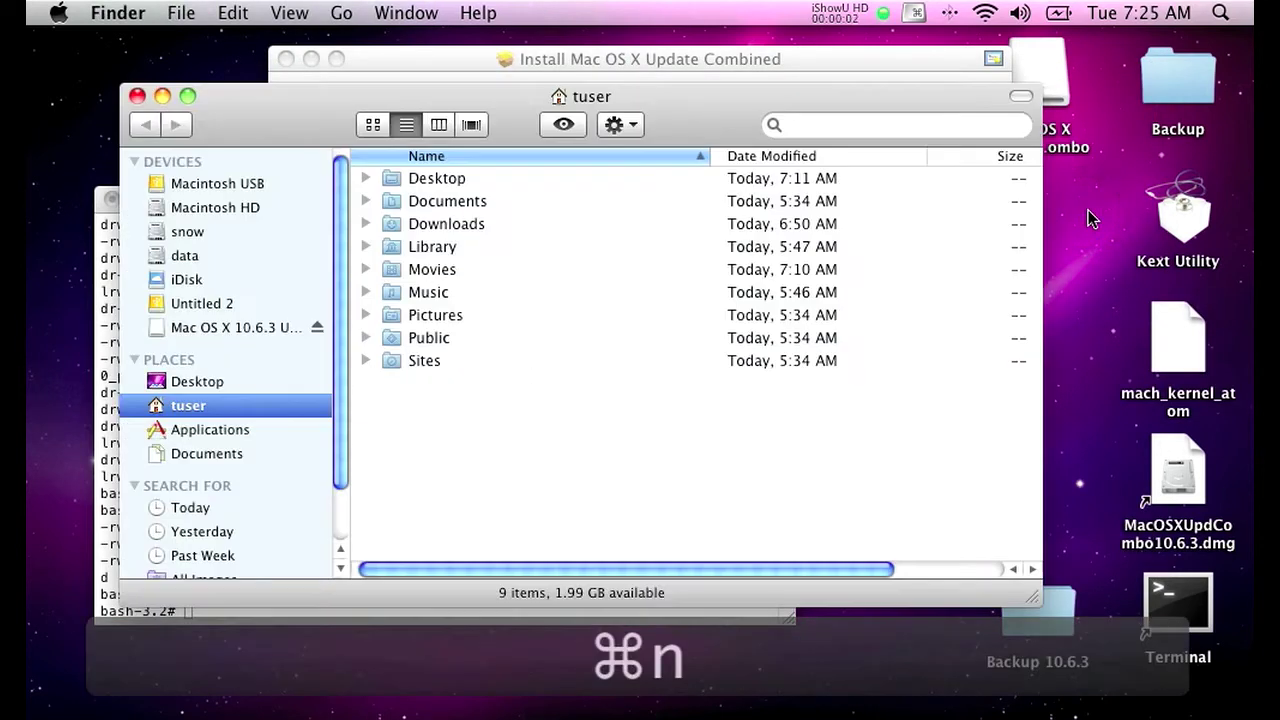
{"action": "left_click", "coordinate": [203, 184]}
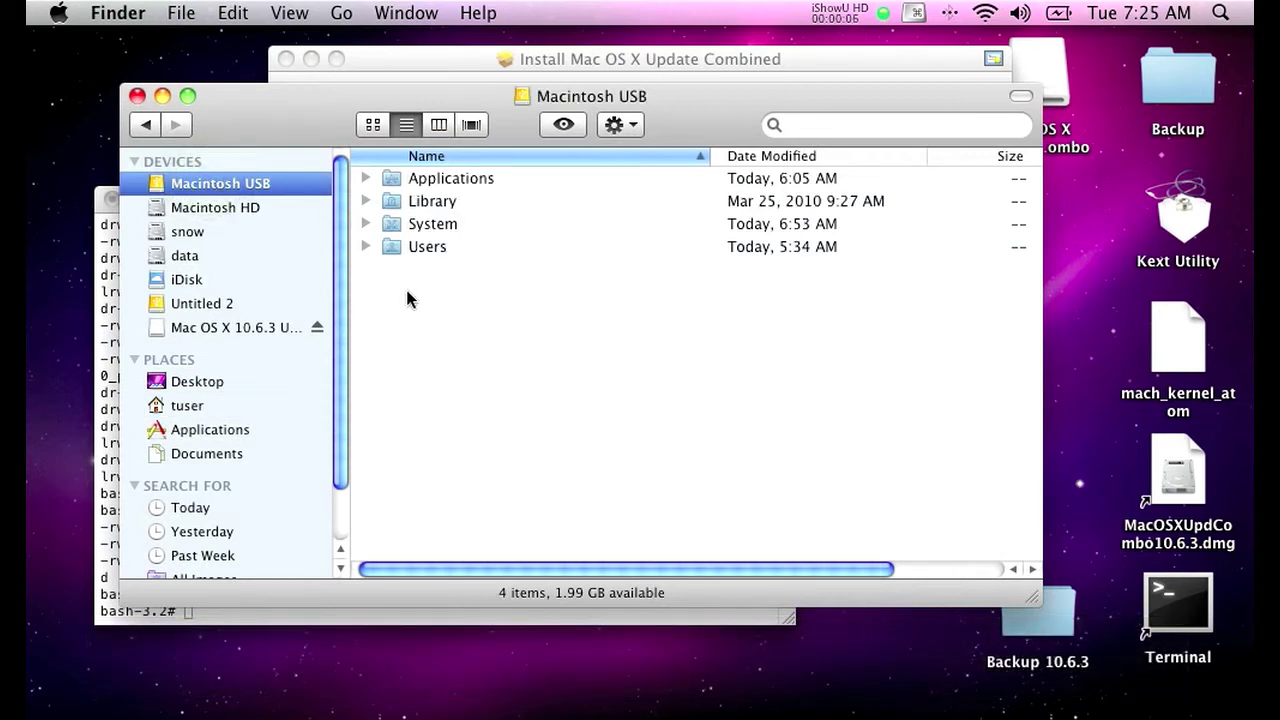
{"action": "key", "text": "super+shift+g"}
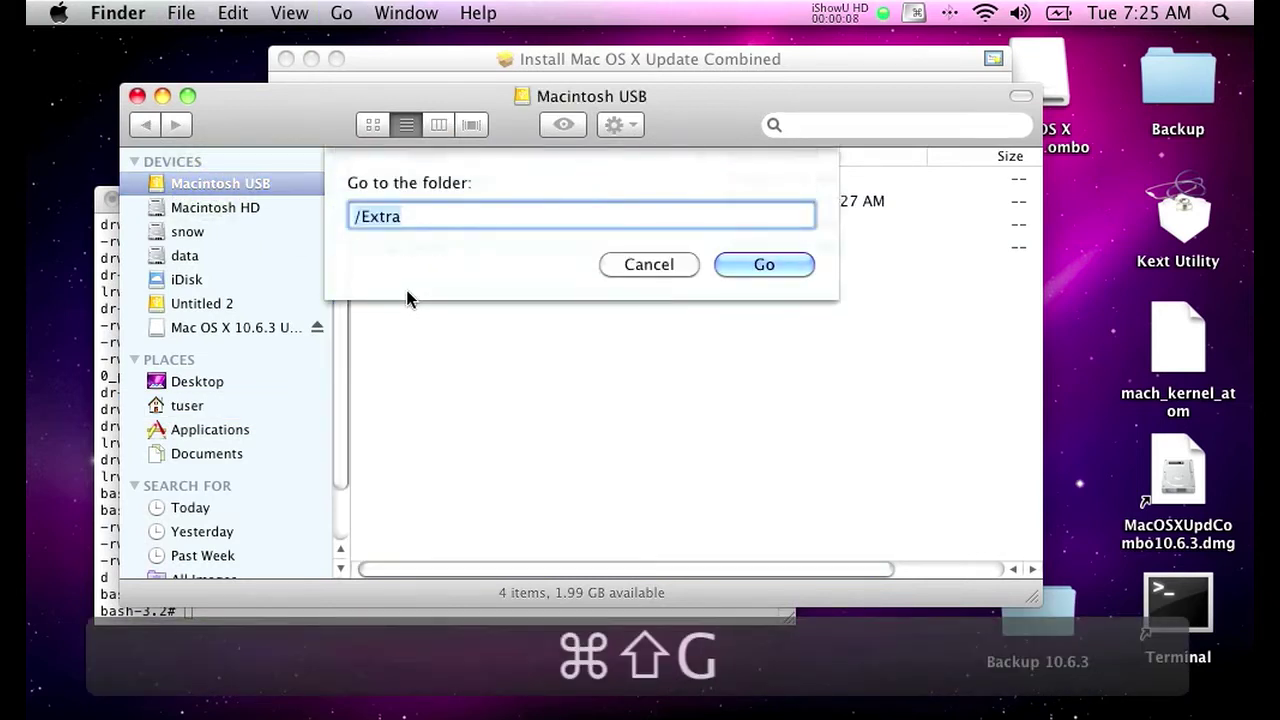
{"action": "key", "text": "Right"}
{"action": "key", "text": "Return"}
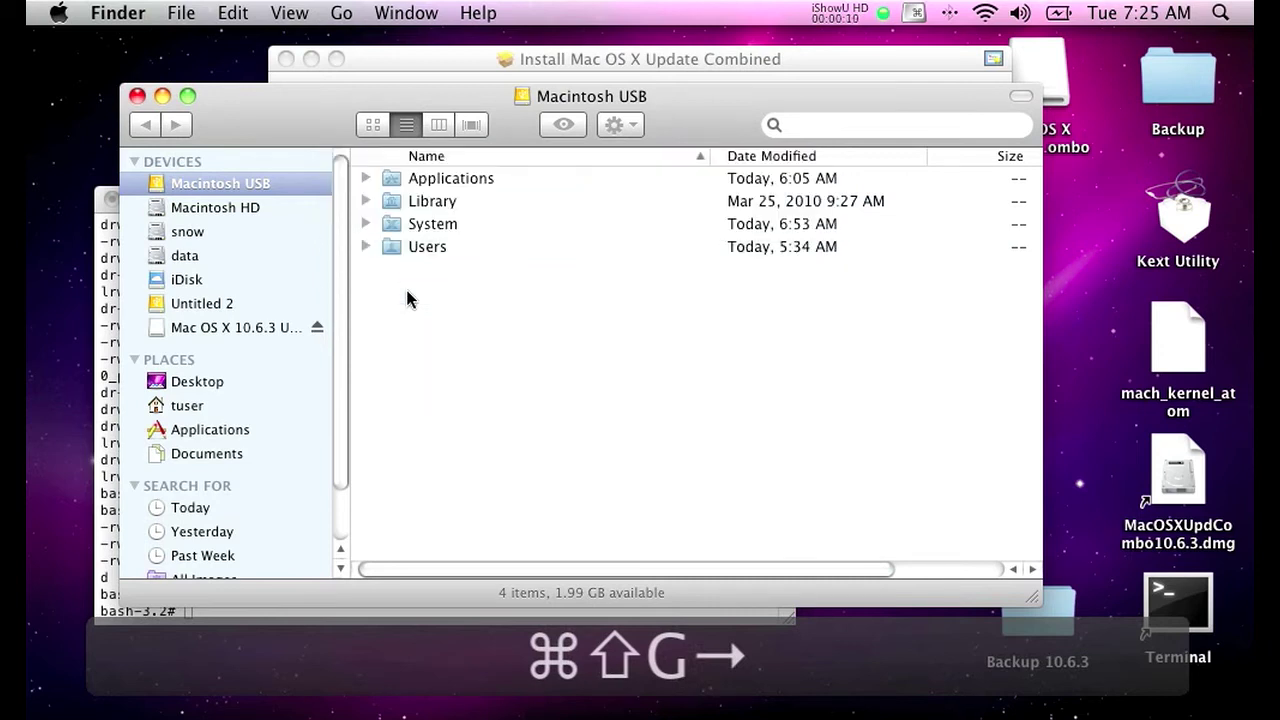
{"action": "left_click_drag", "start_coordinate": [393, 179], "coordinate": [68, 95]}
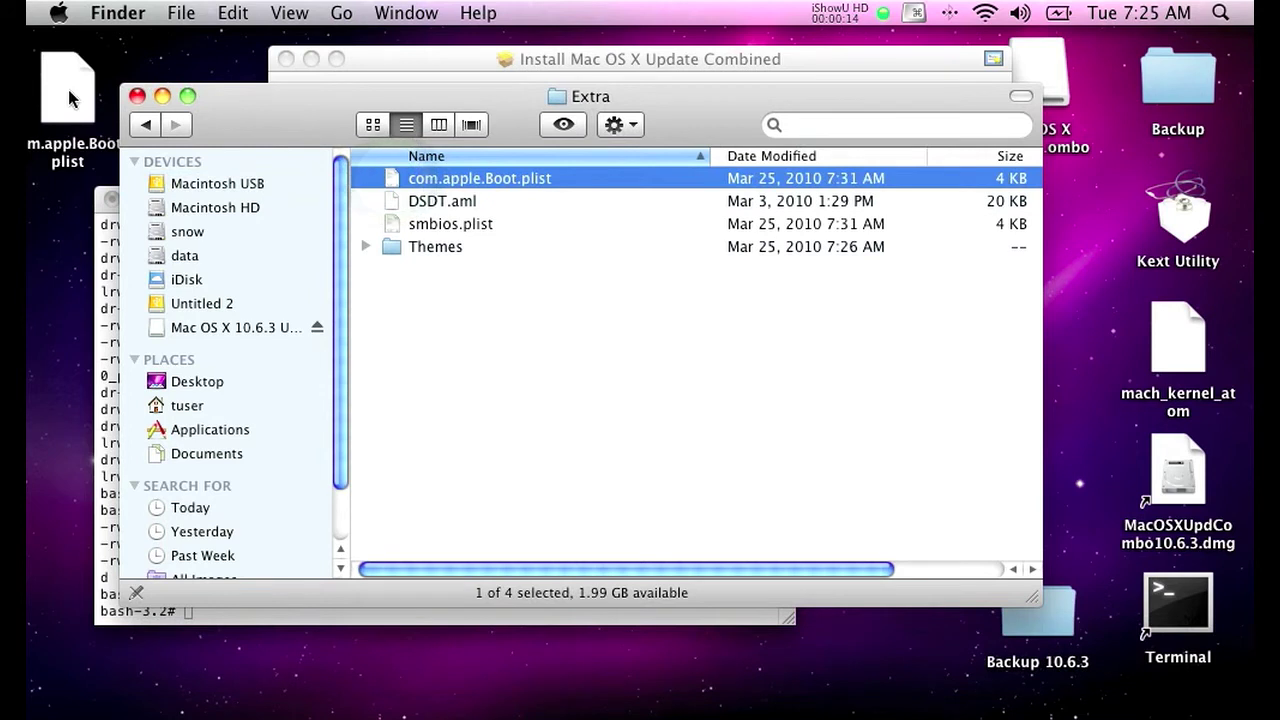
Open the desktop copy of com.apple.Boot.plist with TextEdit, searching for "text" among the other applications.
{"action": "left_click", "coordinate": [68, 95]}
{"action": "right_click", "coordinate": [68, 95]}
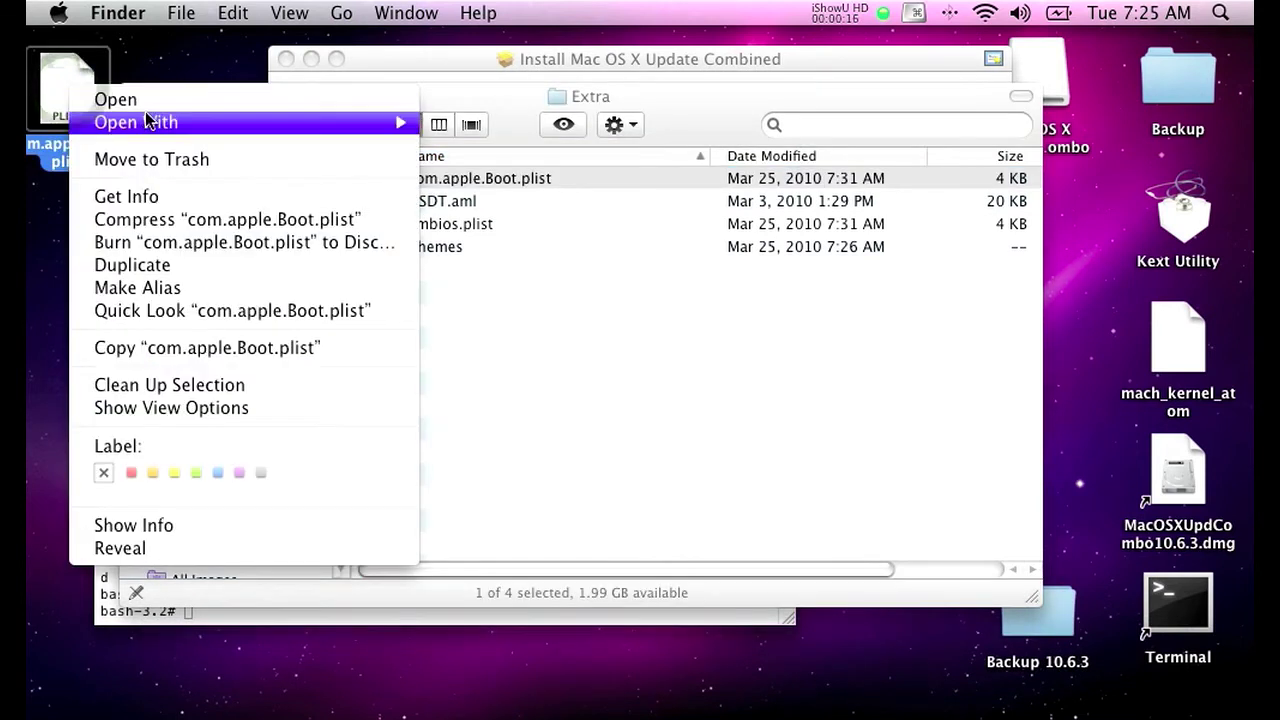
{"action": "mouse_move", "coordinate": [147, 121]}
{"action": "left_click", "coordinate": [541, 199]}
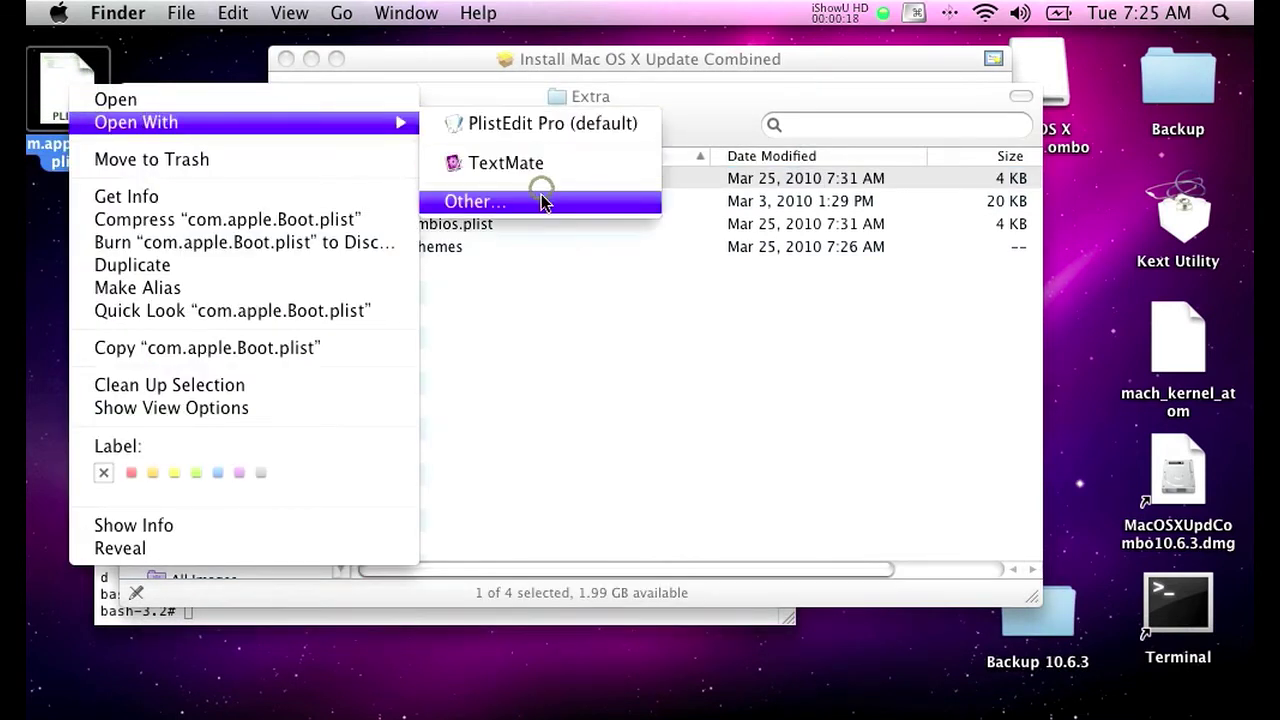
{"action": "left_click_drag", "start_coordinate": [727, 214], "coordinate": [777, 220]}
{"action": "left_click", "coordinate": [810, 170]}
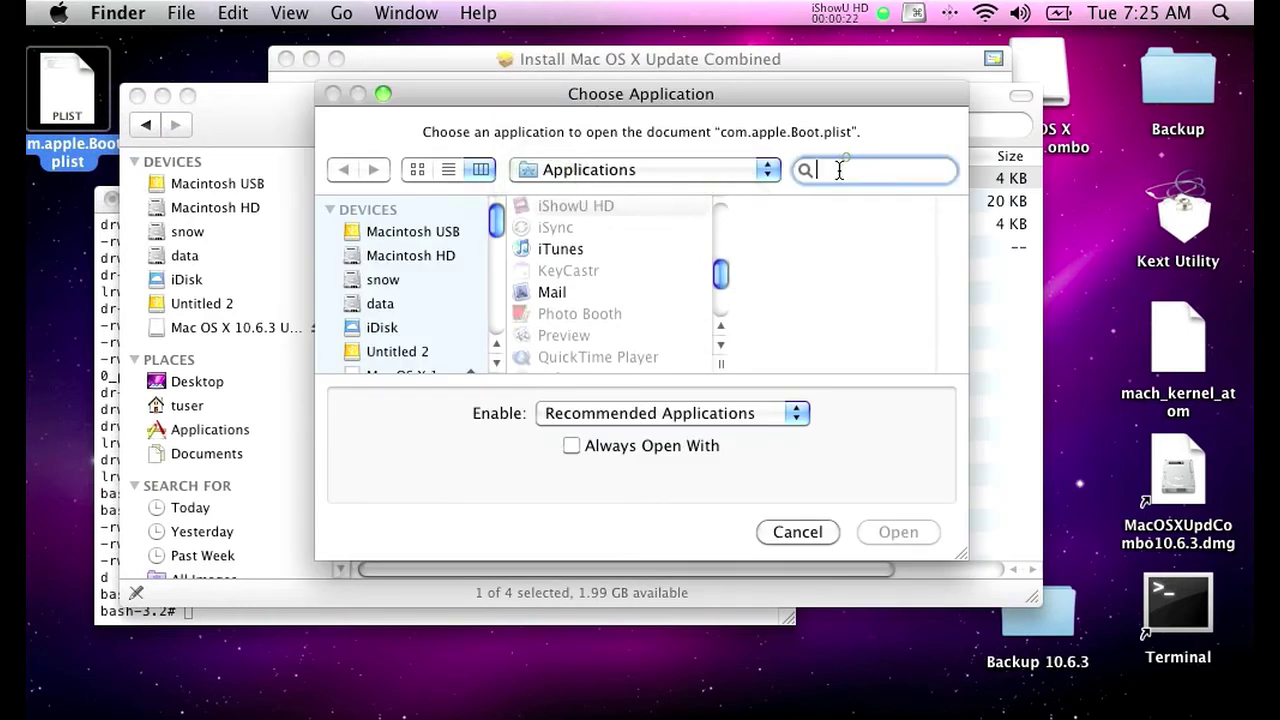
{"action": "type", "text": "text"}
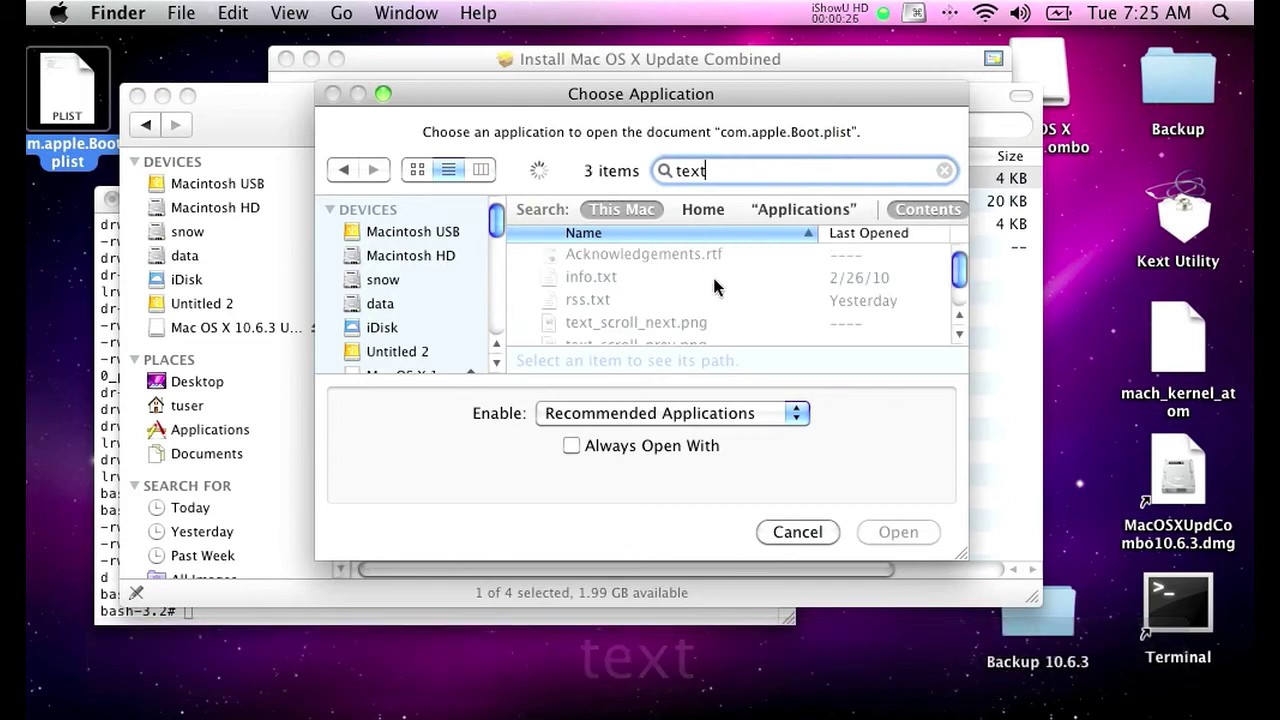
{"action": "scroll", "coordinate": [712, 274], "scroll_direction": "down", "scroll_amount": 2}
{"action": "double_click", "coordinate": [571, 338]}
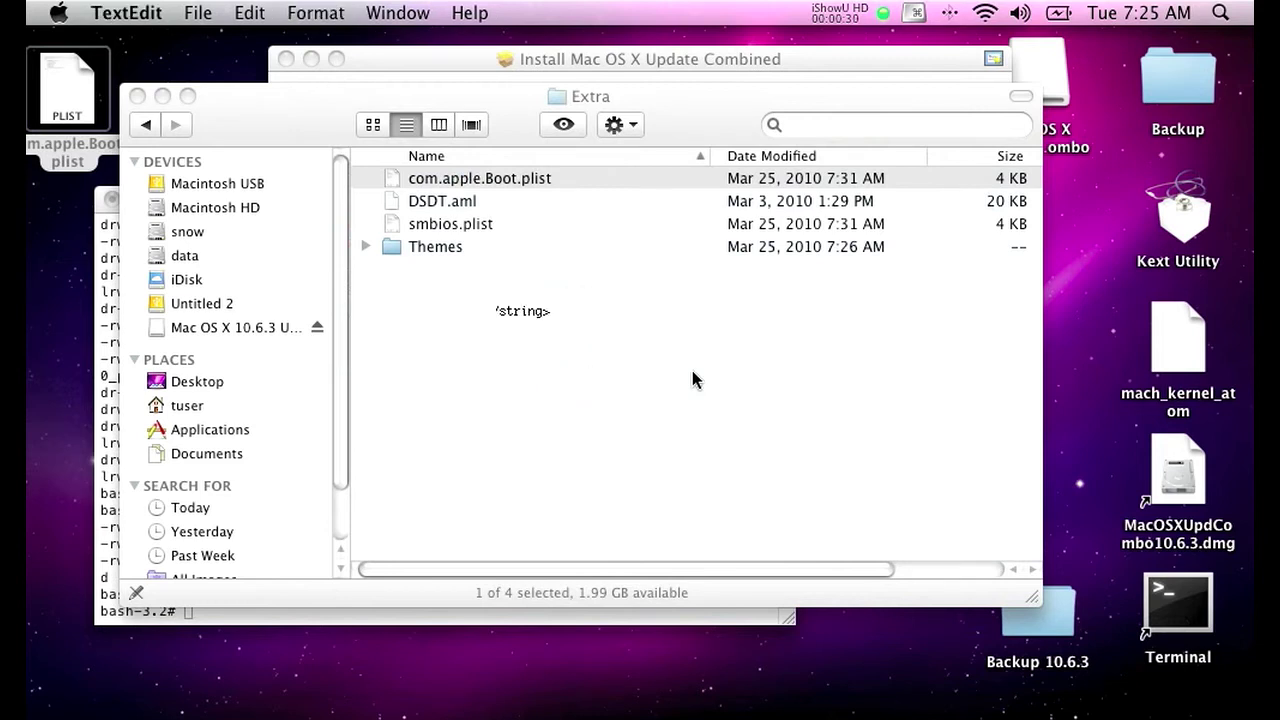
Change the Kernel string in com.apple.Boot.plist to mach_kernel_atom, save the file and quit TextEdit.
{"action": "left_click", "coordinate": [266, 176]}
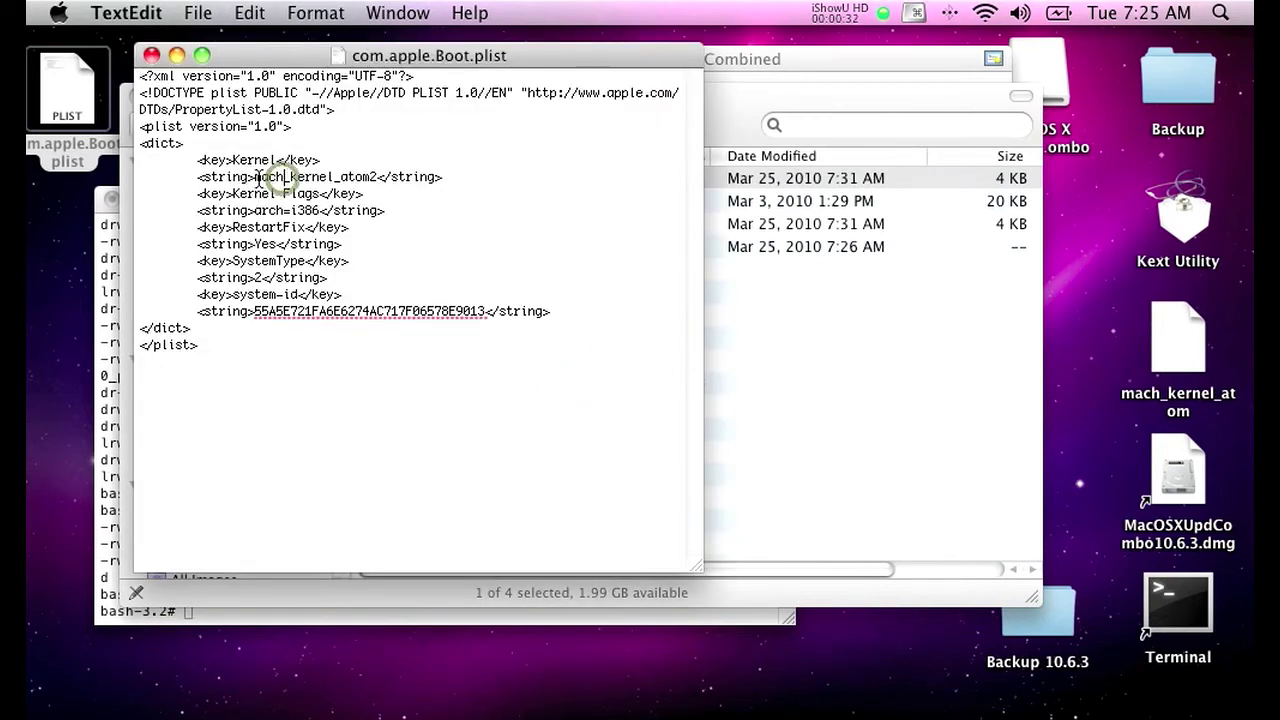
{"action": "left_click_drag", "start_coordinate": [256, 176], "coordinate": [374, 177]}
{"action": "left_click", "coordinate": [373, 177]}
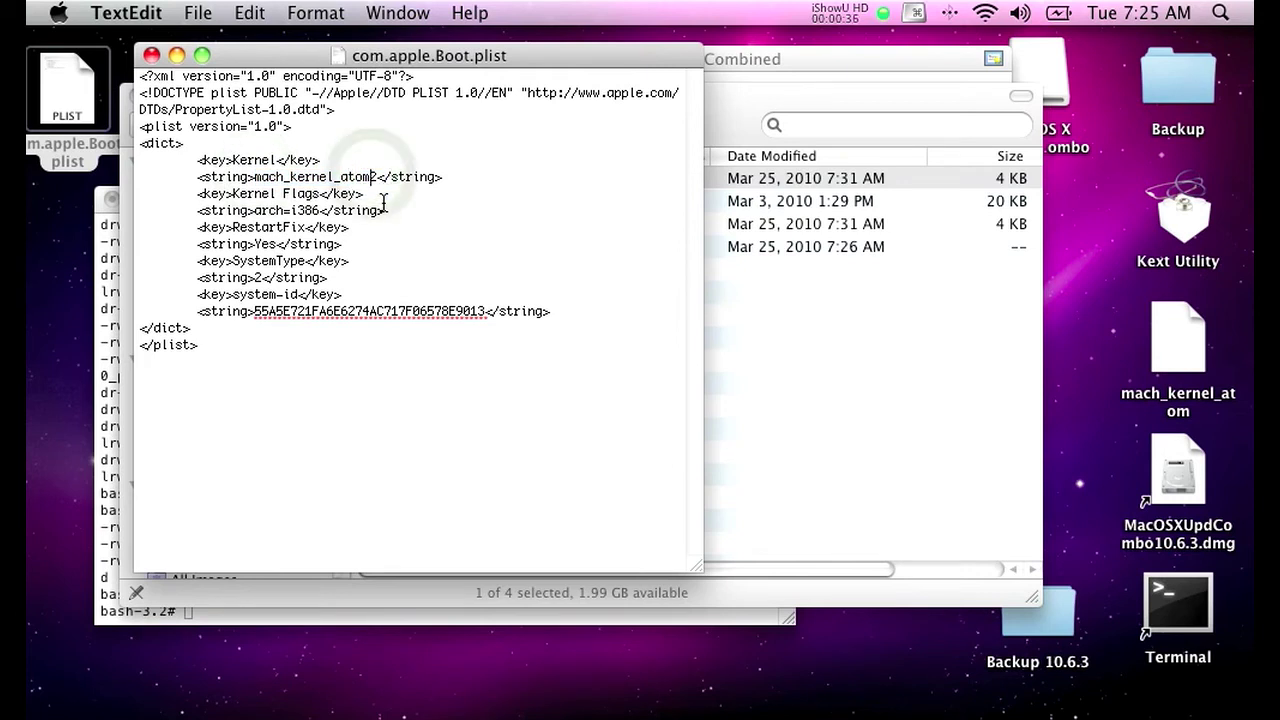
{"action": "key", "text": "BackSpace"}
{"action": "left_click", "coordinate": [196, 13]}
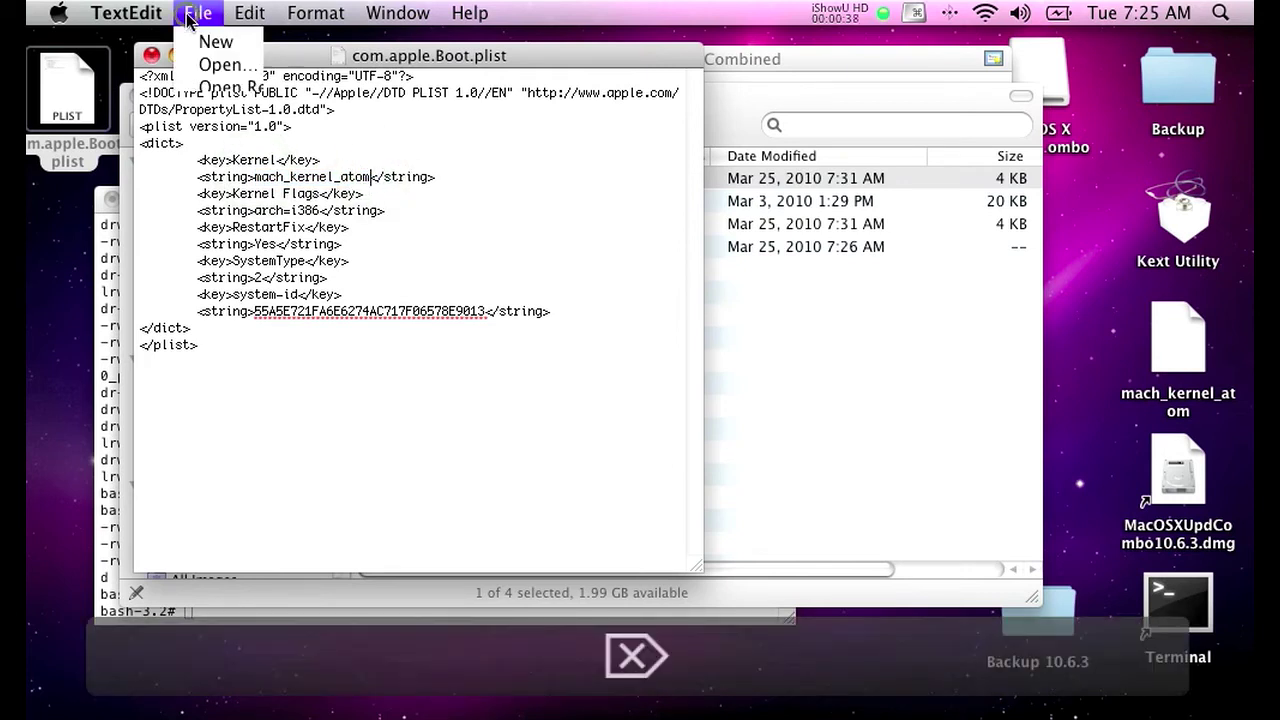
{"action": "left_click", "coordinate": [214, 149]}
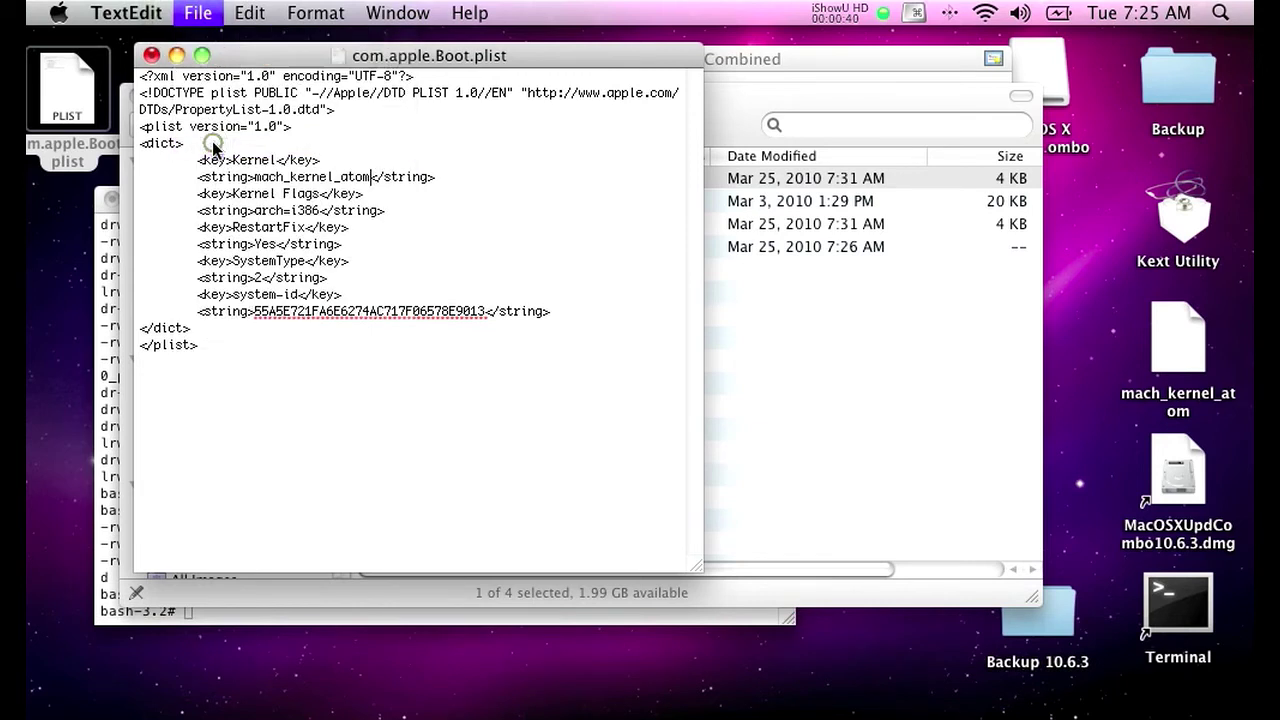
{"action": "key", "text": "super+q"}
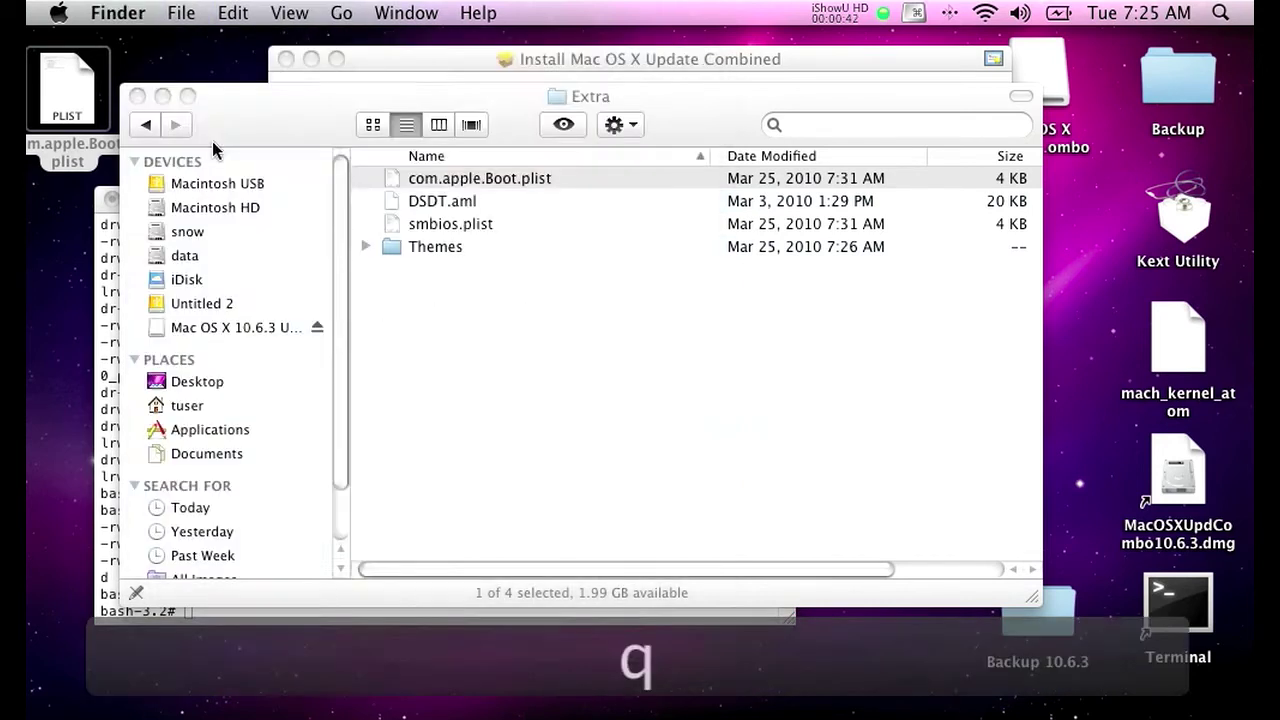
Replace com.apple.Boot.plist in the Extra folder with the edited desktop file, authorizing with the account password, and close the folder window.
{"action": "left_click_drag", "start_coordinate": [80, 104], "coordinate": [520, 326]}
{"action": "left_click", "coordinate": [716, 303]}
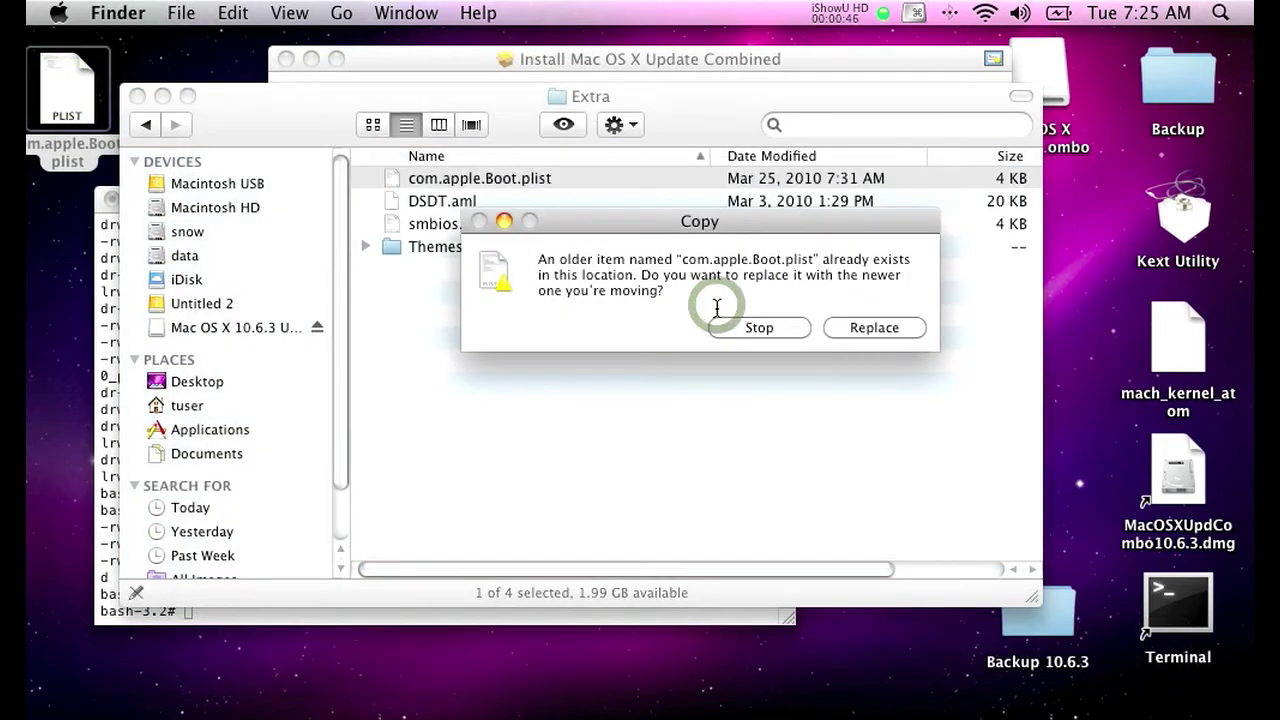
{"action": "left_click", "coordinate": [882, 333]}
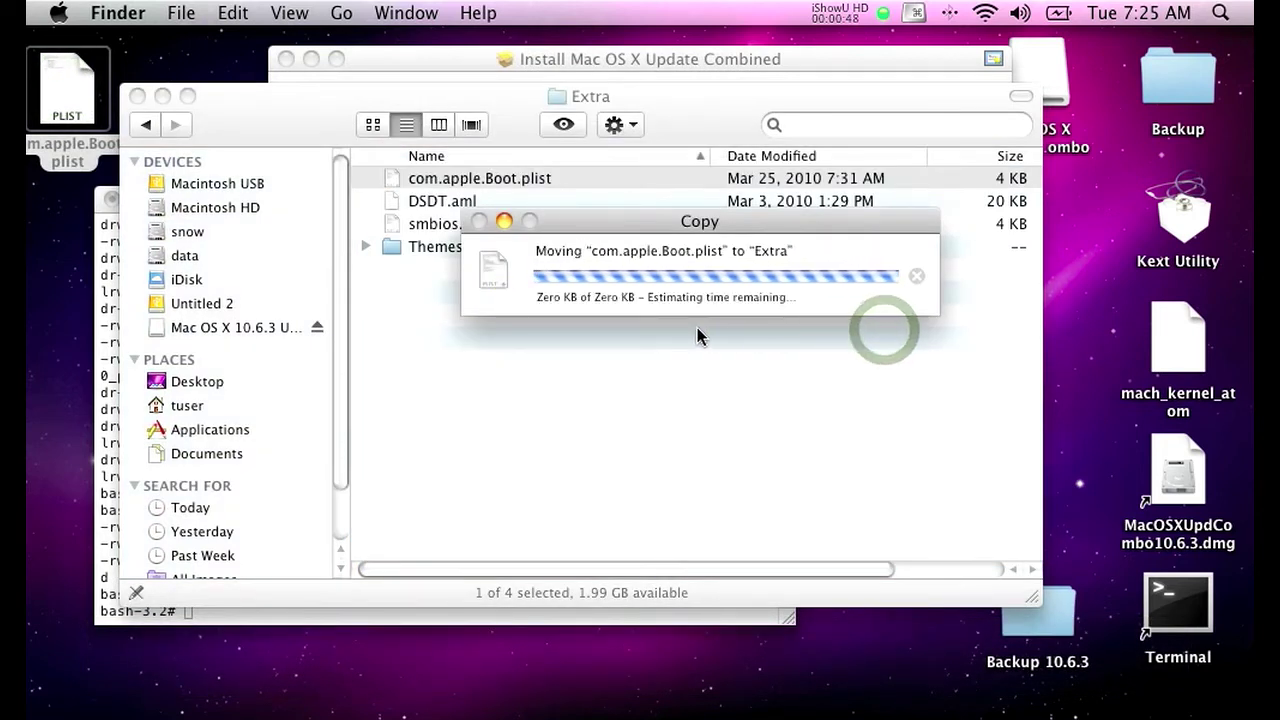
{"action": "type", "text": "•"}
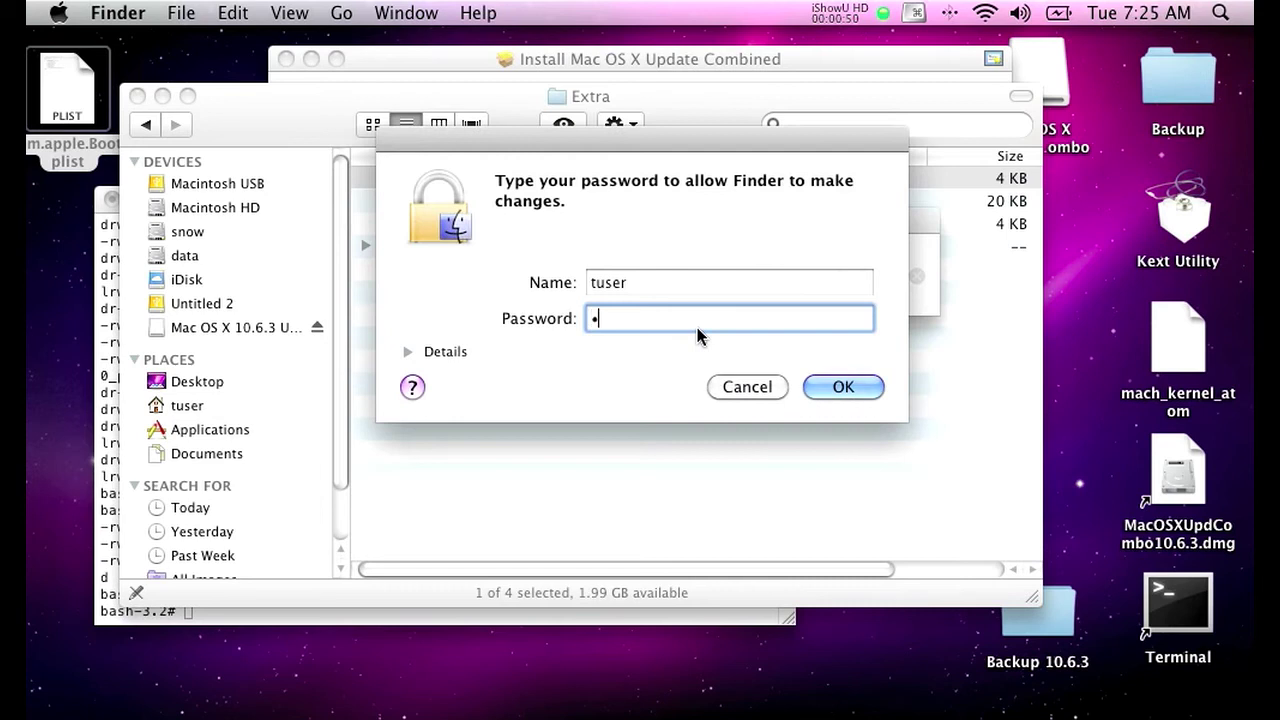
{"action": "left_click", "coordinate": [831, 387]}
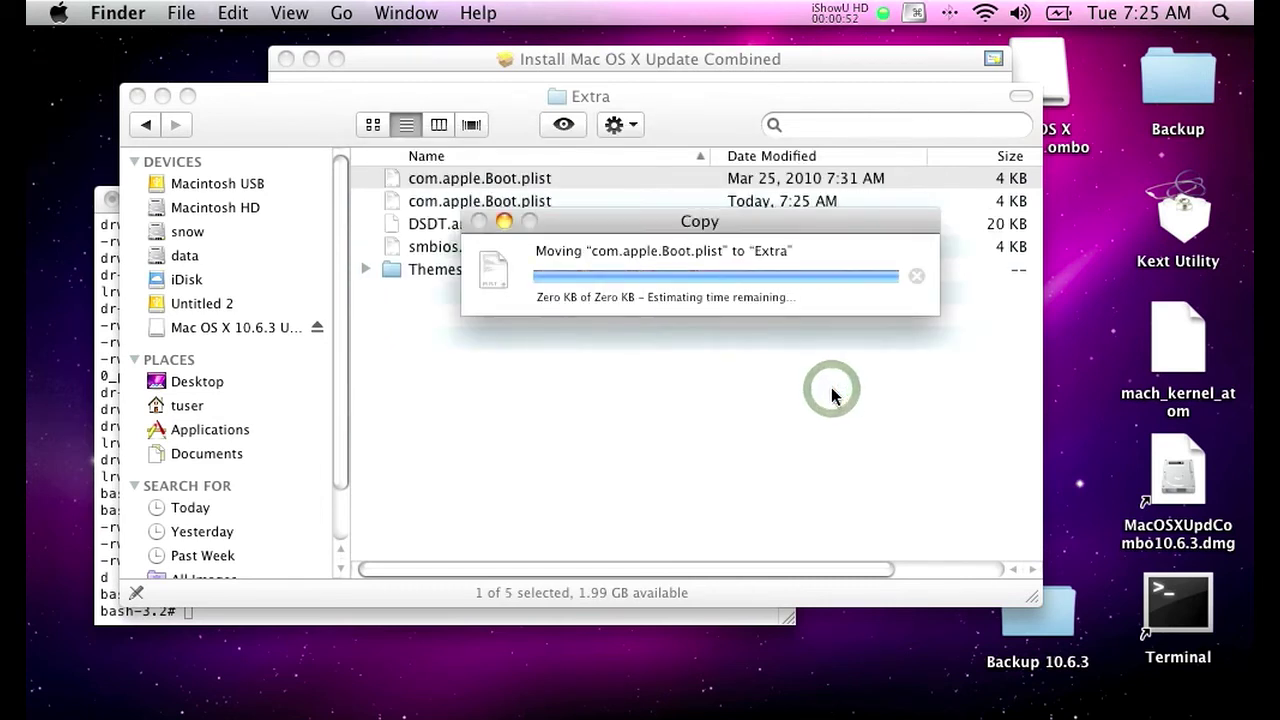
{"action": "left_click", "coordinate": [137, 97]}
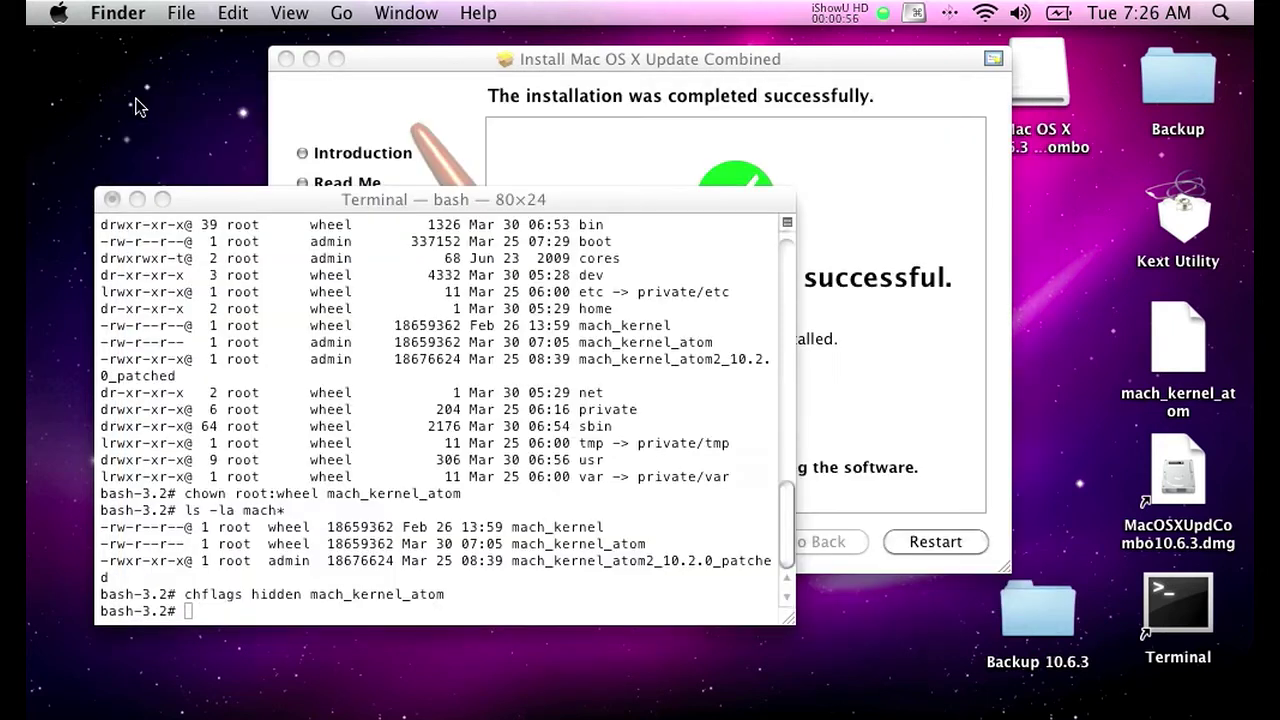
Switch to Terminal, exit the root shell, end the user session and quit Terminal.
{"action": "left_click", "coordinate": [381, 286]}
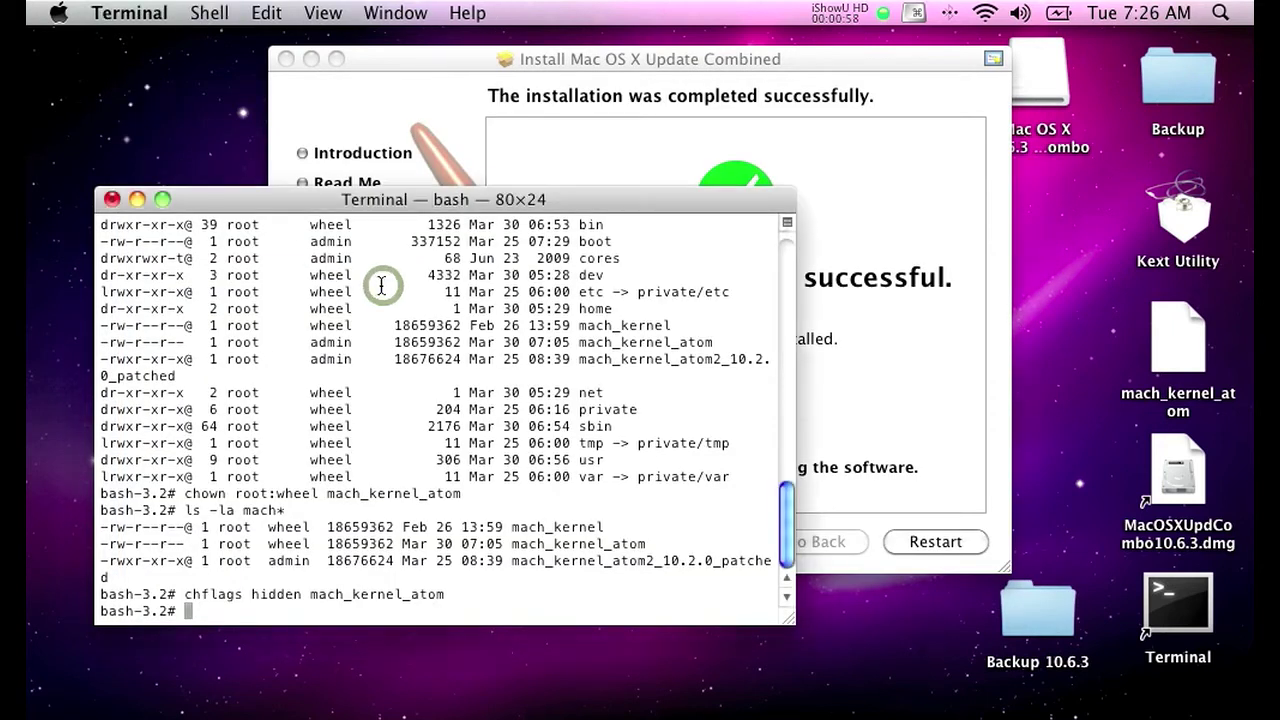
{"action": "type", "text": "exit"}
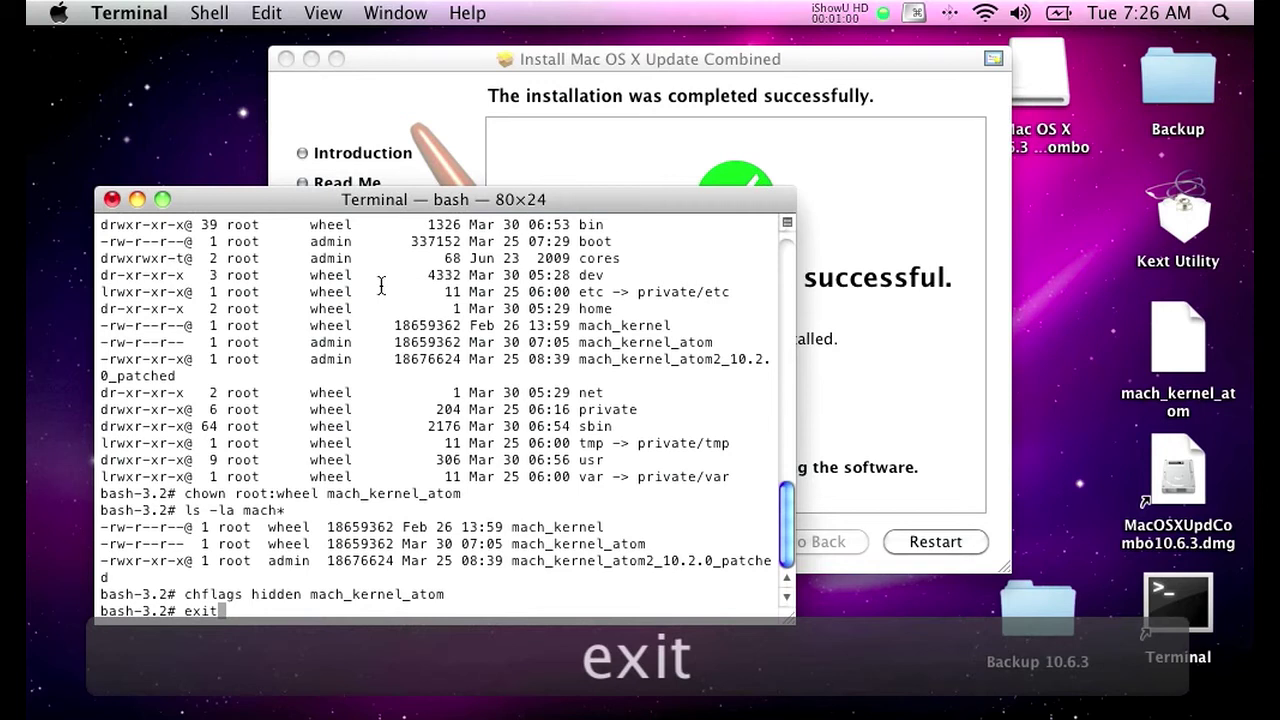
{"action": "key", "text": "Return"}
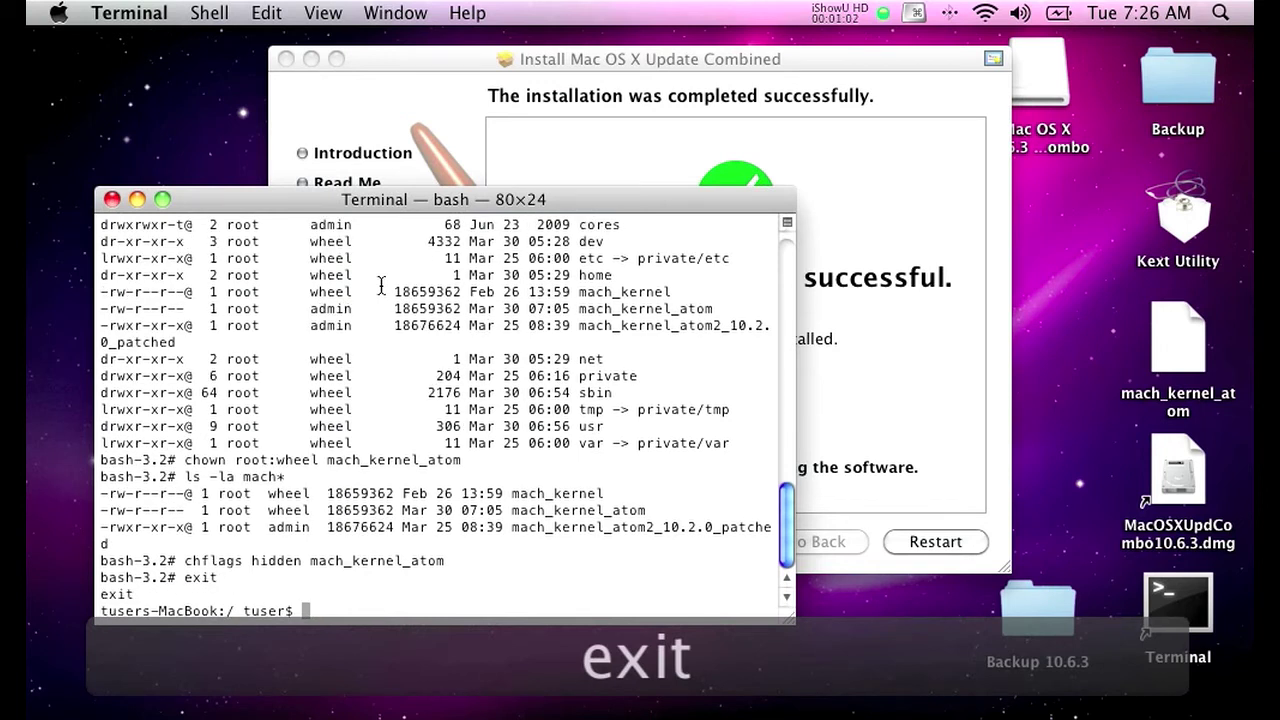
{"action": "type", "text": "exit"}
{"action": "key", "text": "Return"}
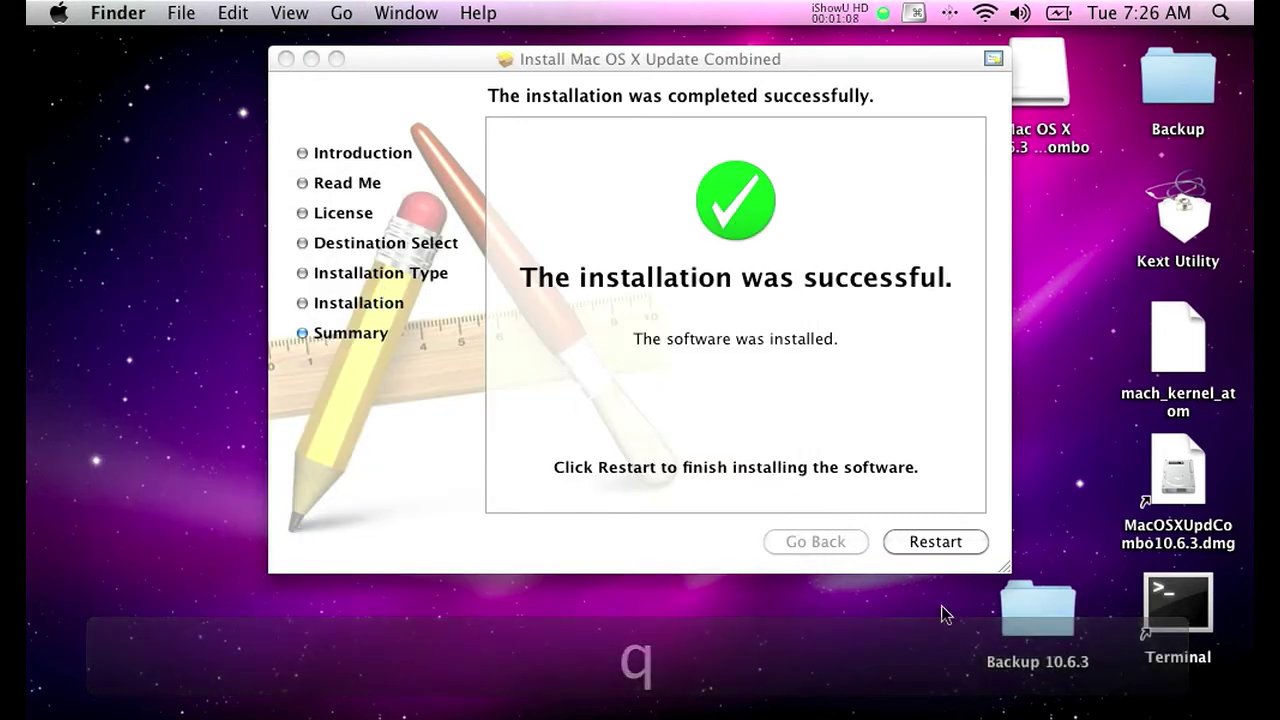
Restart the computer from the Mac OS X Update Combined installer to finish the installation.
{"action": "left_click", "coordinate": [884, 565]}
{"action": "left_click", "coordinate": [910, 544]}
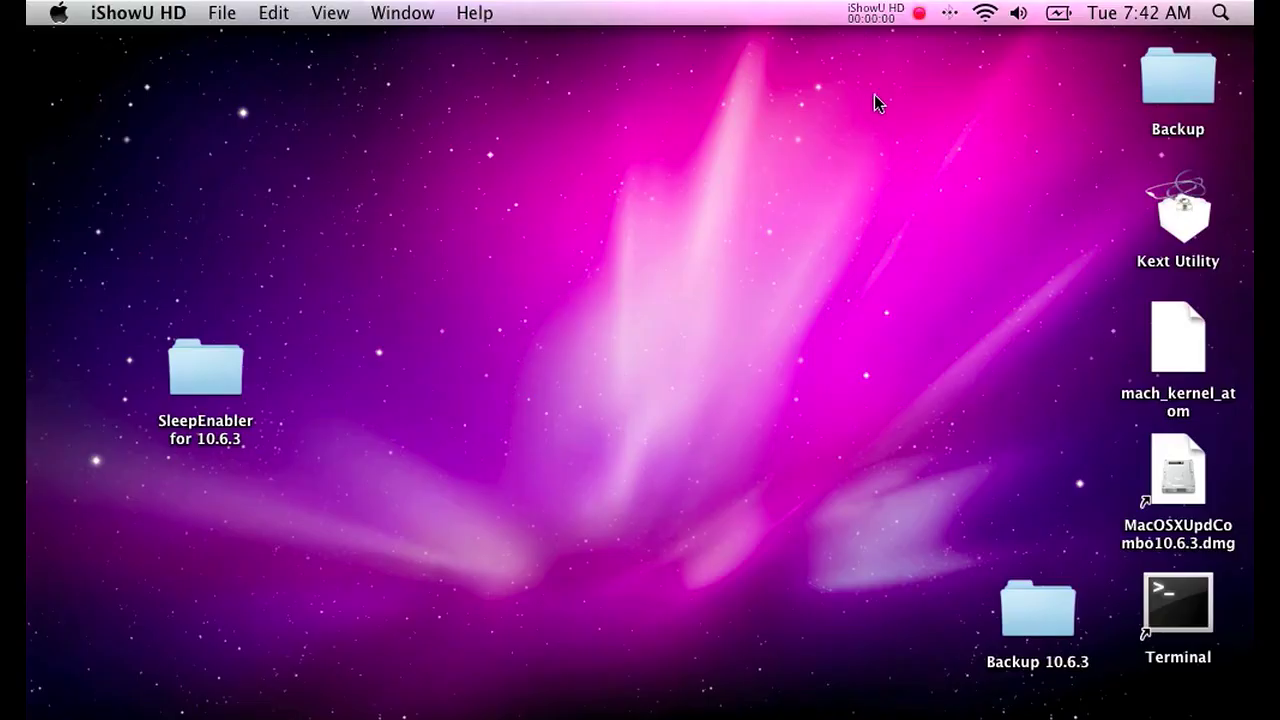
Open the System/Library/Extensions folder of Macintosh USB in a new Finder window.
{"action": "left_click", "coordinate": [874, 97]}
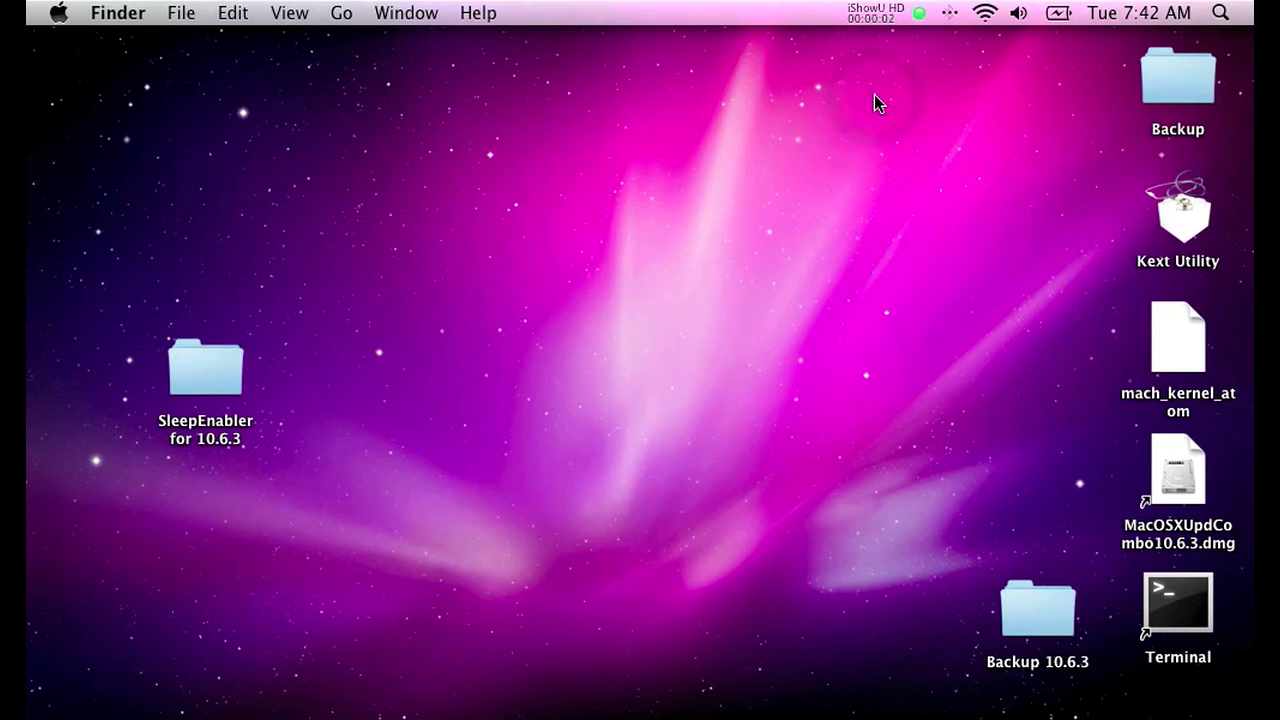
{"action": "key", "text": "super+n"}
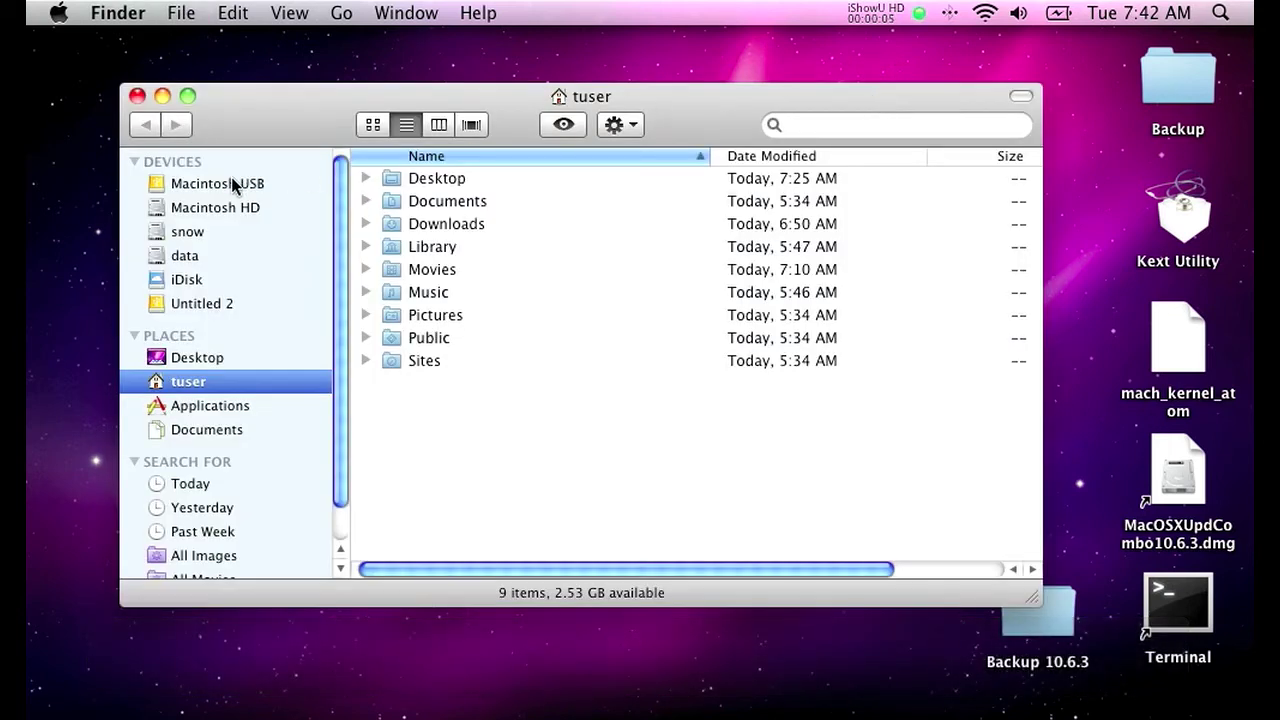
{"action": "left_click", "coordinate": [231, 181]}
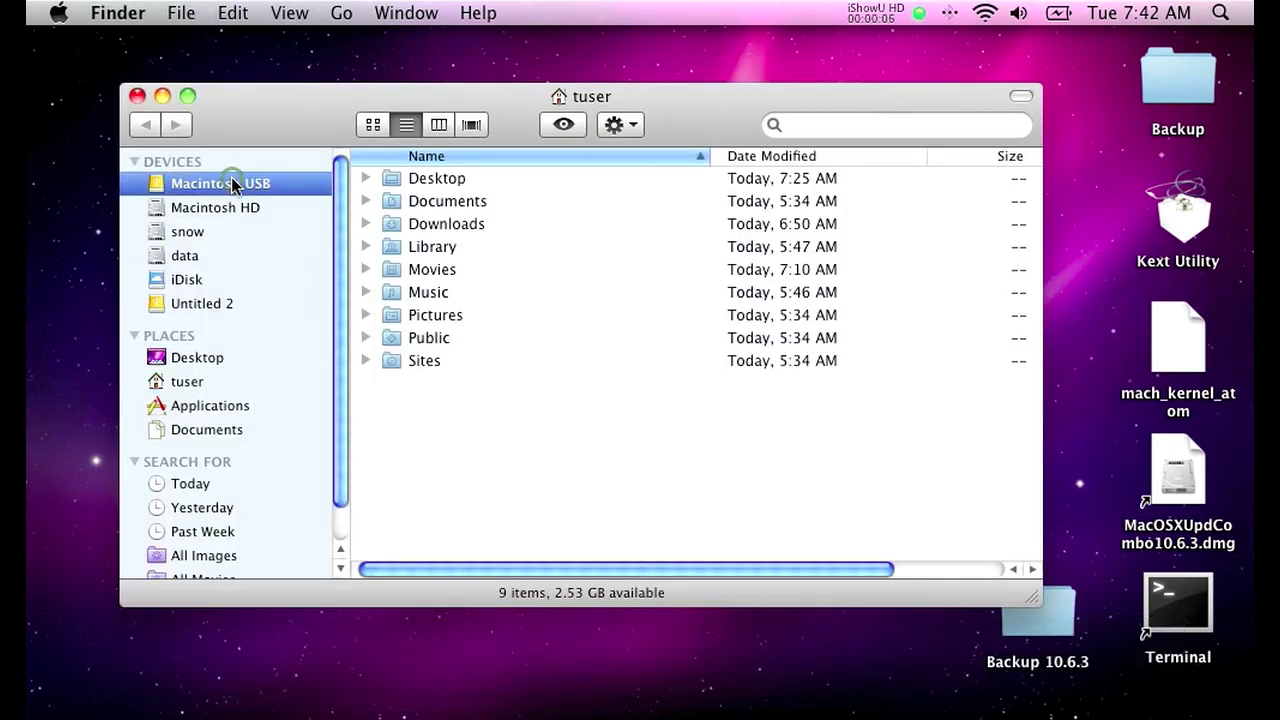
{"action": "double_click", "coordinate": [440, 232]}
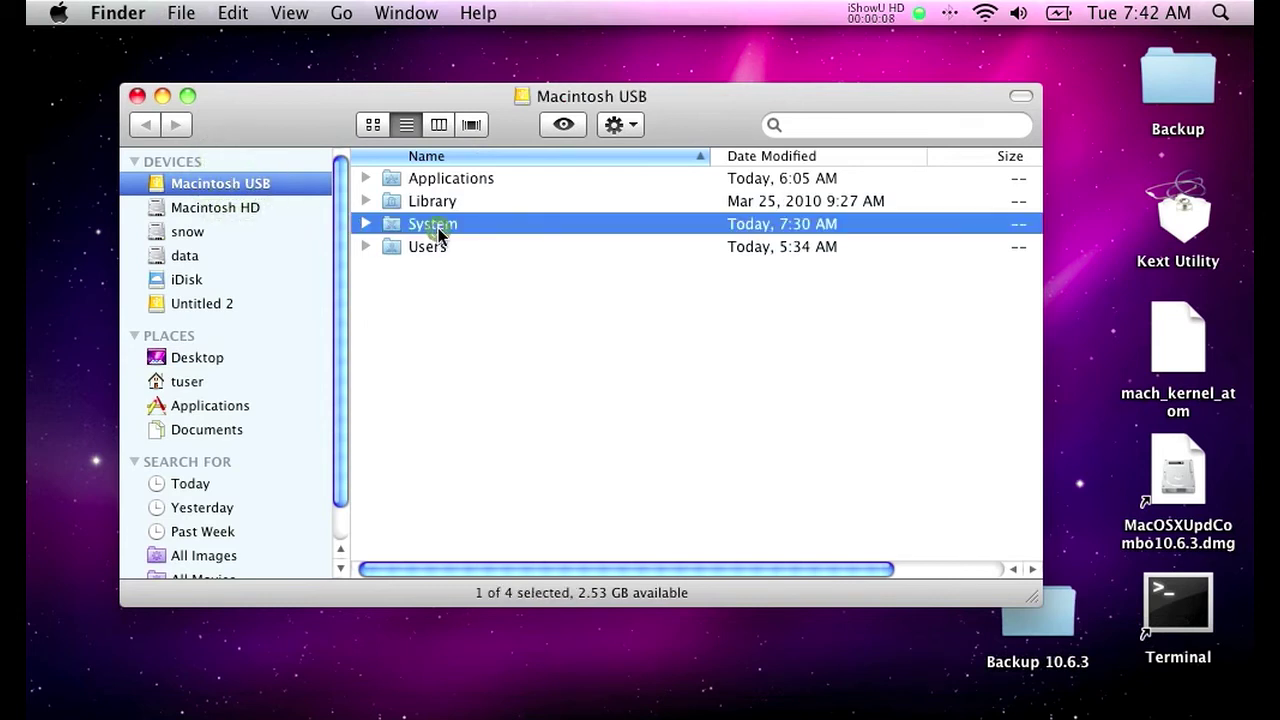
{"action": "left_click", "coordinate": [430, 183]}
{"action": "double_click", "coordinate": [430, 183]}
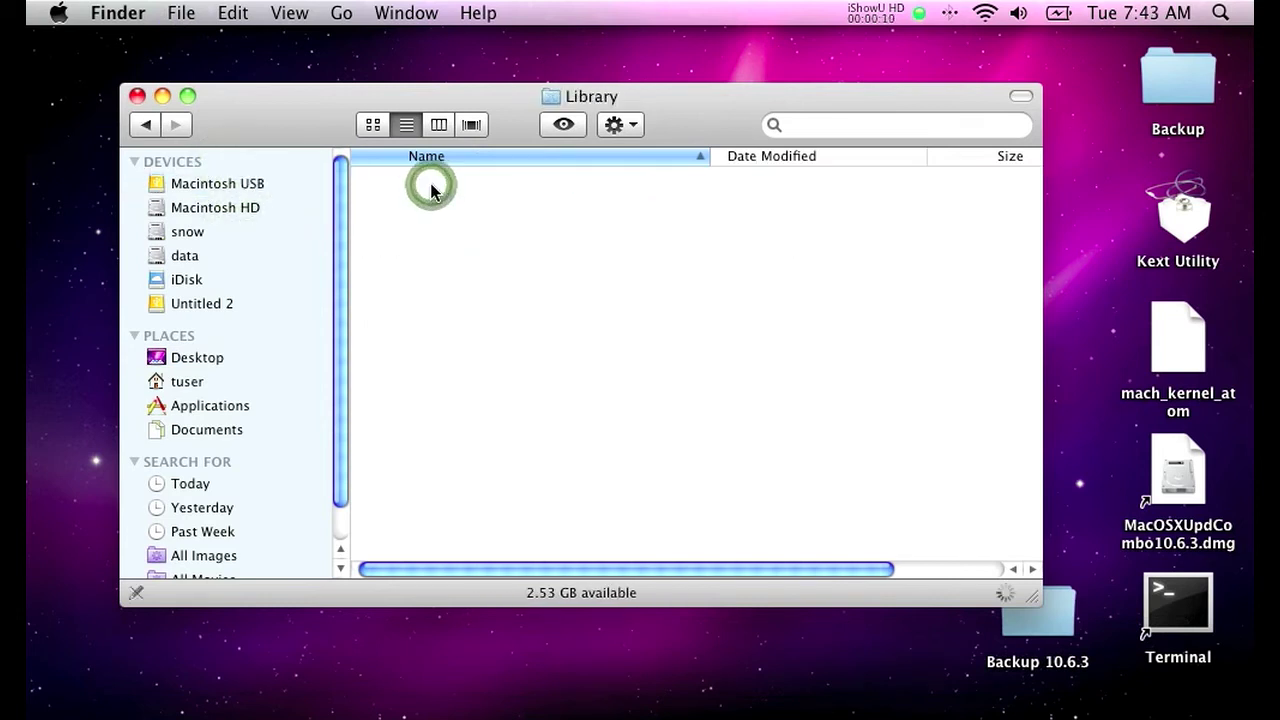
{"action": "double_click", "coordinate": [445, 427]}
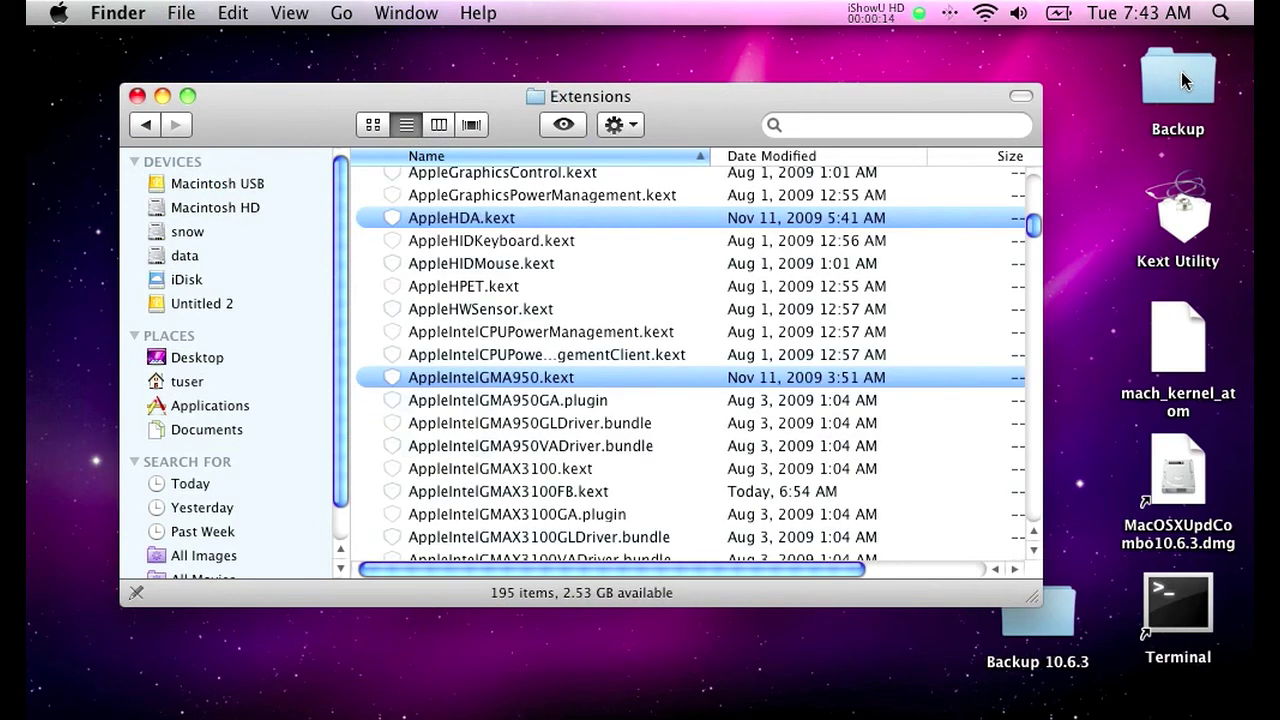
Try to copy AppleHDA, AppleIntelGMA950, AppleIntelIntegratedFramebuffer and IONetworkingFamily kexts from the desktop Backup folder into Extensions, replacing all existing copies.
{"action": "double_click", "coordinate": [1181, 71]}
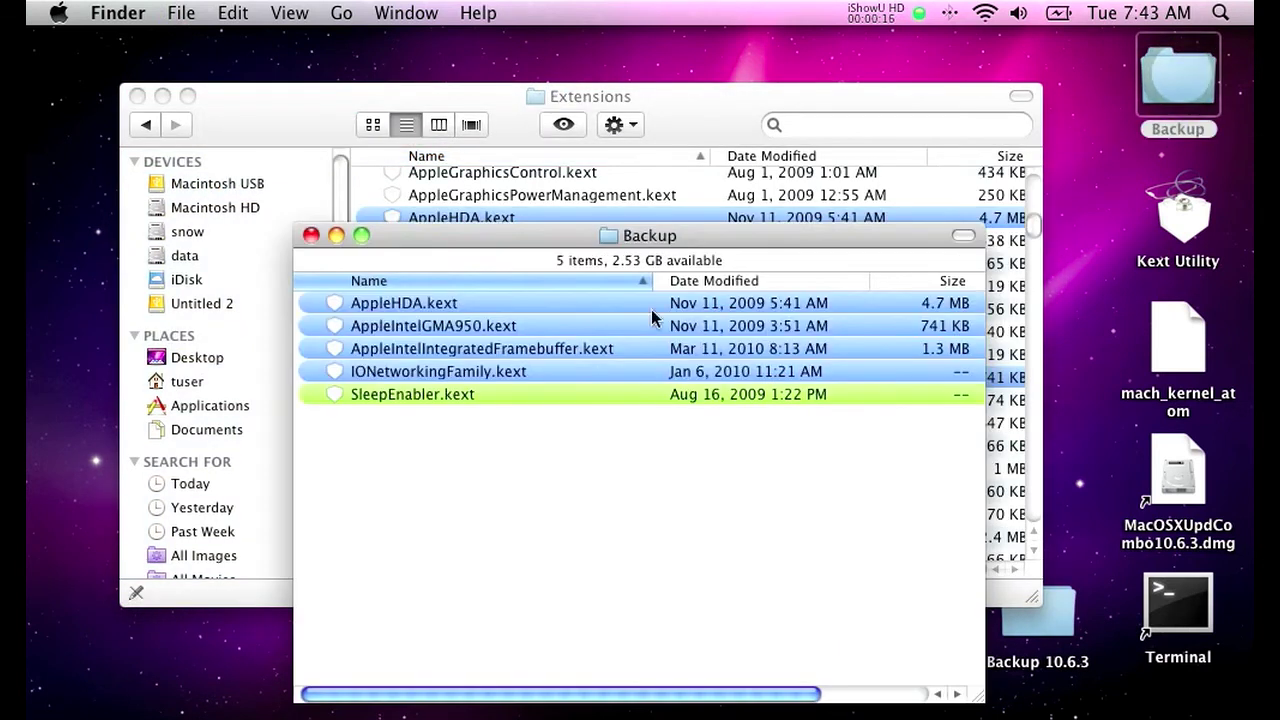
{"action": "left_click", "coordinate": [340, 303]}
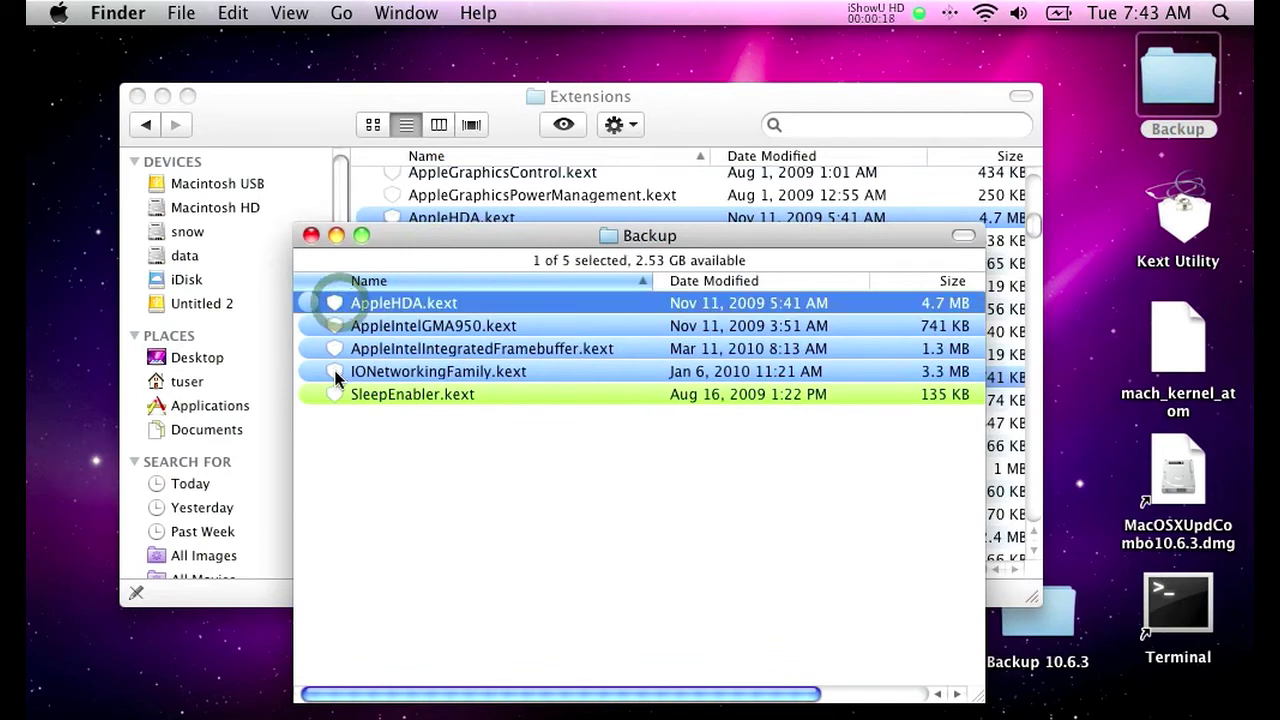
{"action": "left_click", "coordinate": [336, 371], "text": "shift"}
{"action": "left_click_drag", "start_coordinate": [414, 226], "coordinate": [793, 236]}
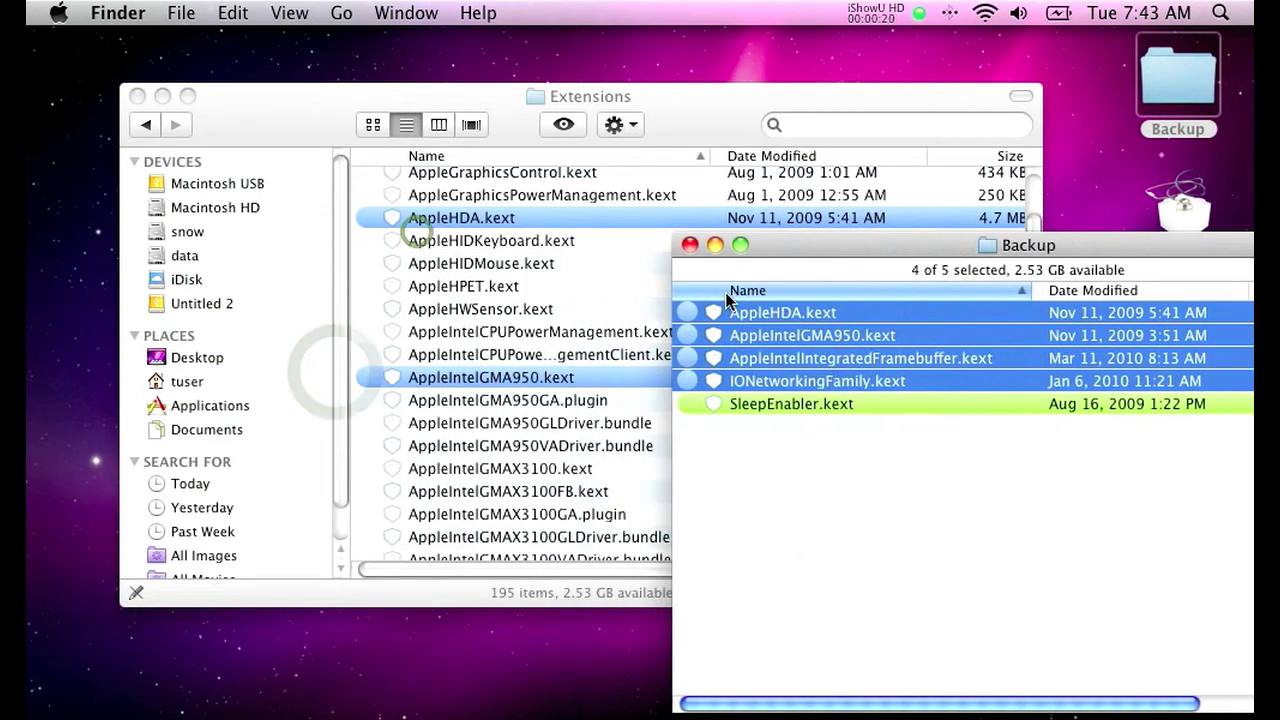
{"action": "left_click_drag", "start_coordinate": [545, 312], "coordinate": [490, 286]}
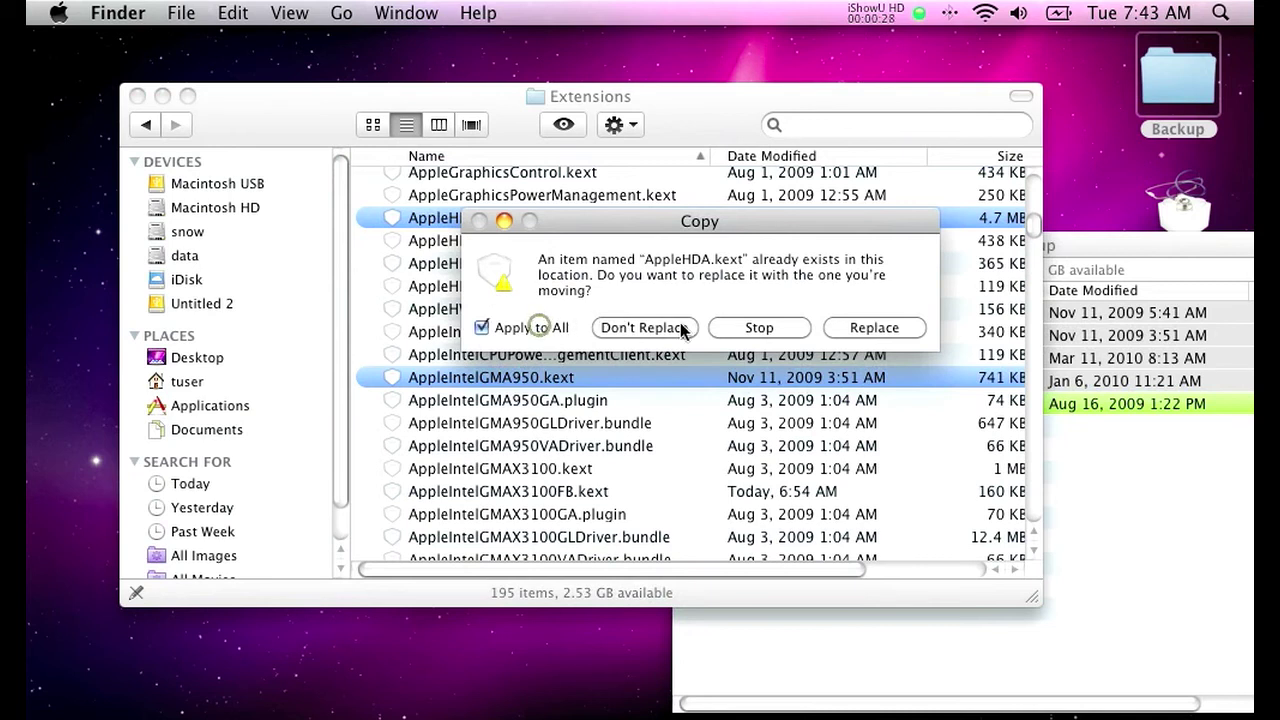
{"action": "left_click", "coordinate": [860, 328]}
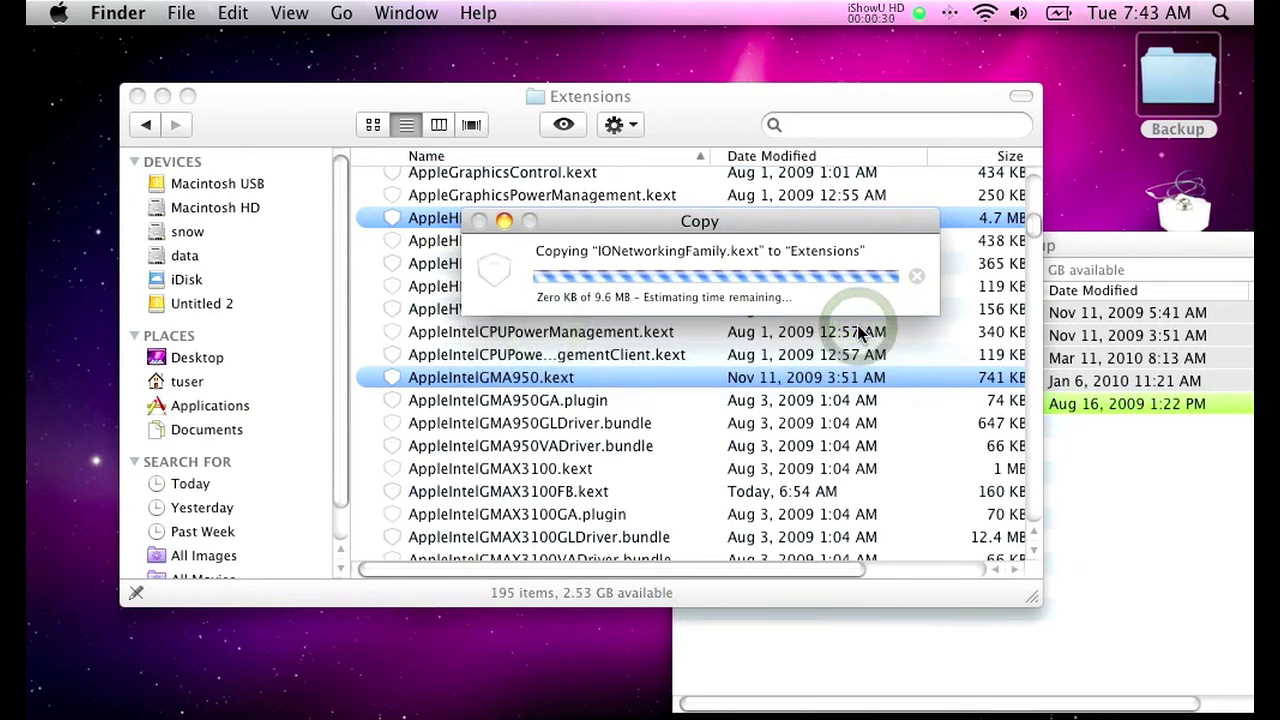
{"action": "left_click", "coordinate": [843, 386]}
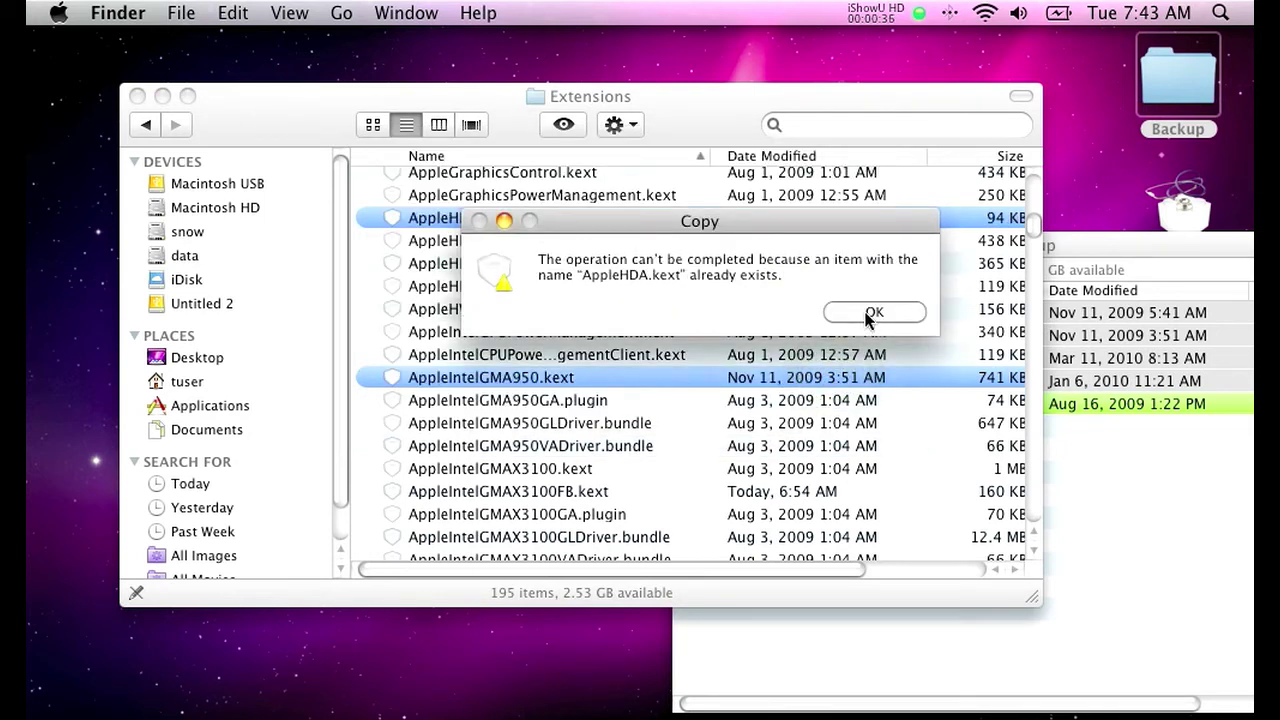
{"action": "left_click", "coordinate": [872, 313]}
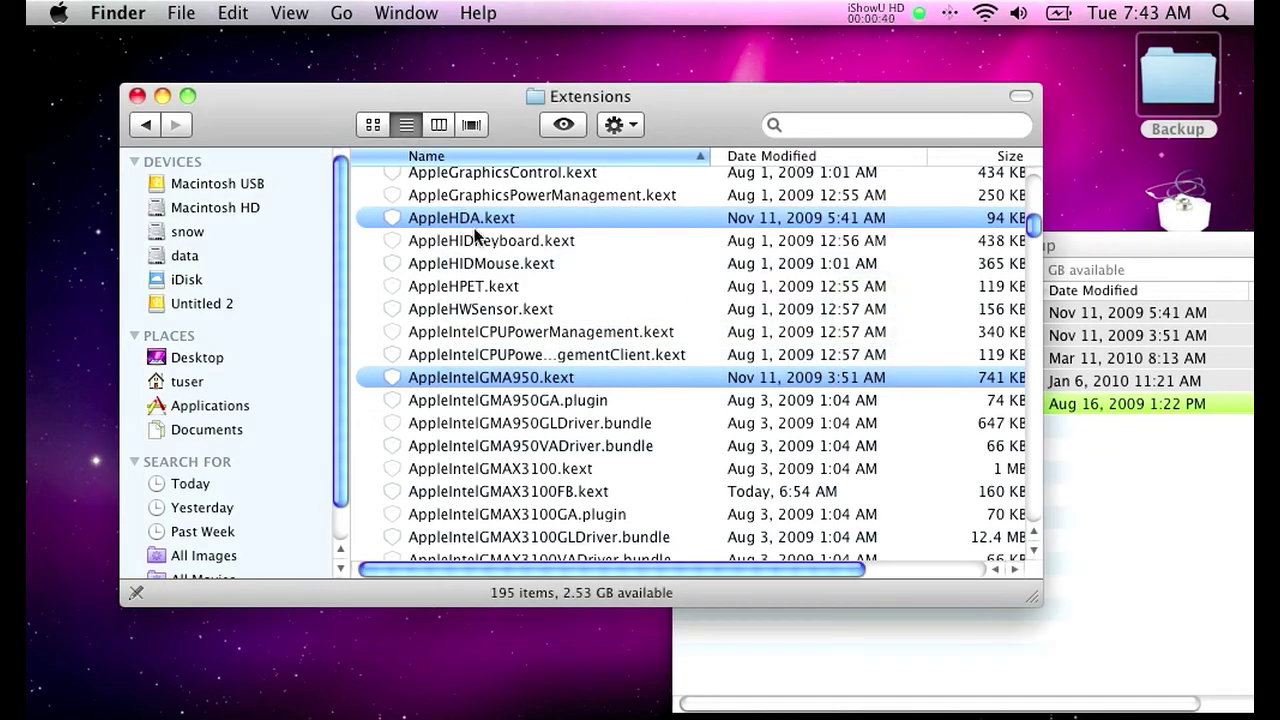
Remove the existing AppleHDA.kext from the Extensions folder, authorizing with the account password.
{"action": "left_click", "coordinate": [404, 220]}
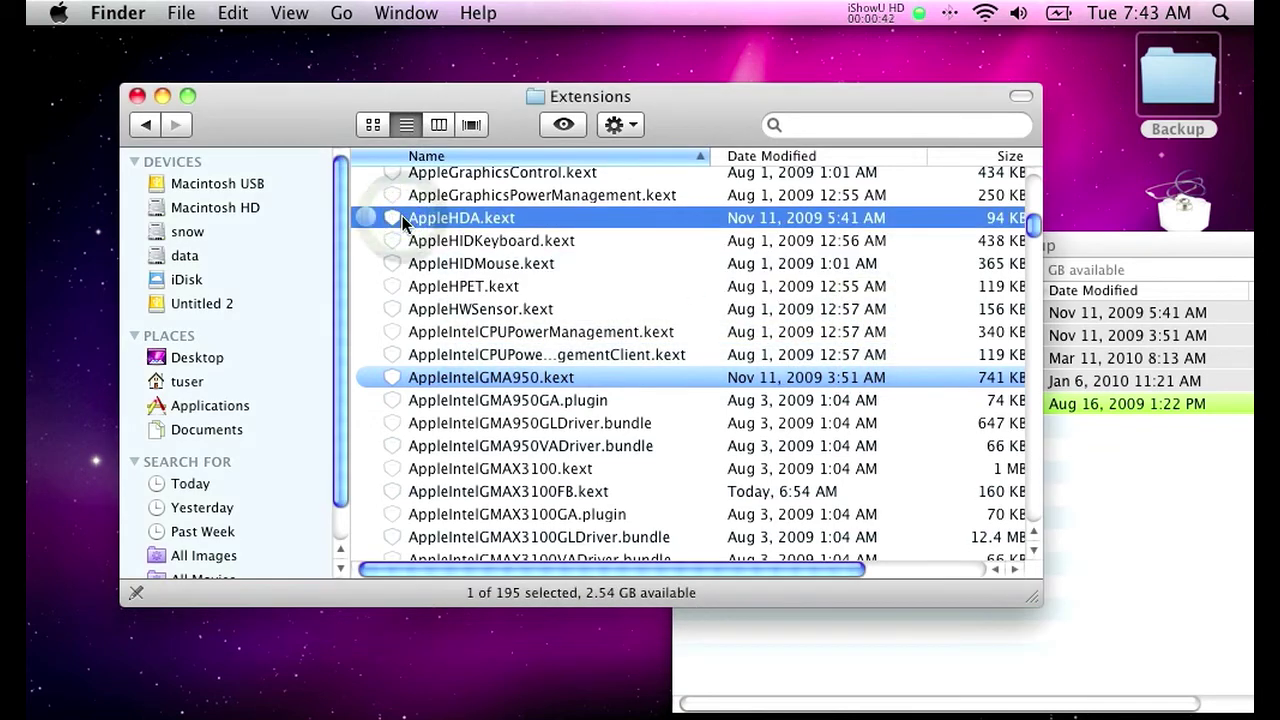
{"action": "type", "text": "a"}
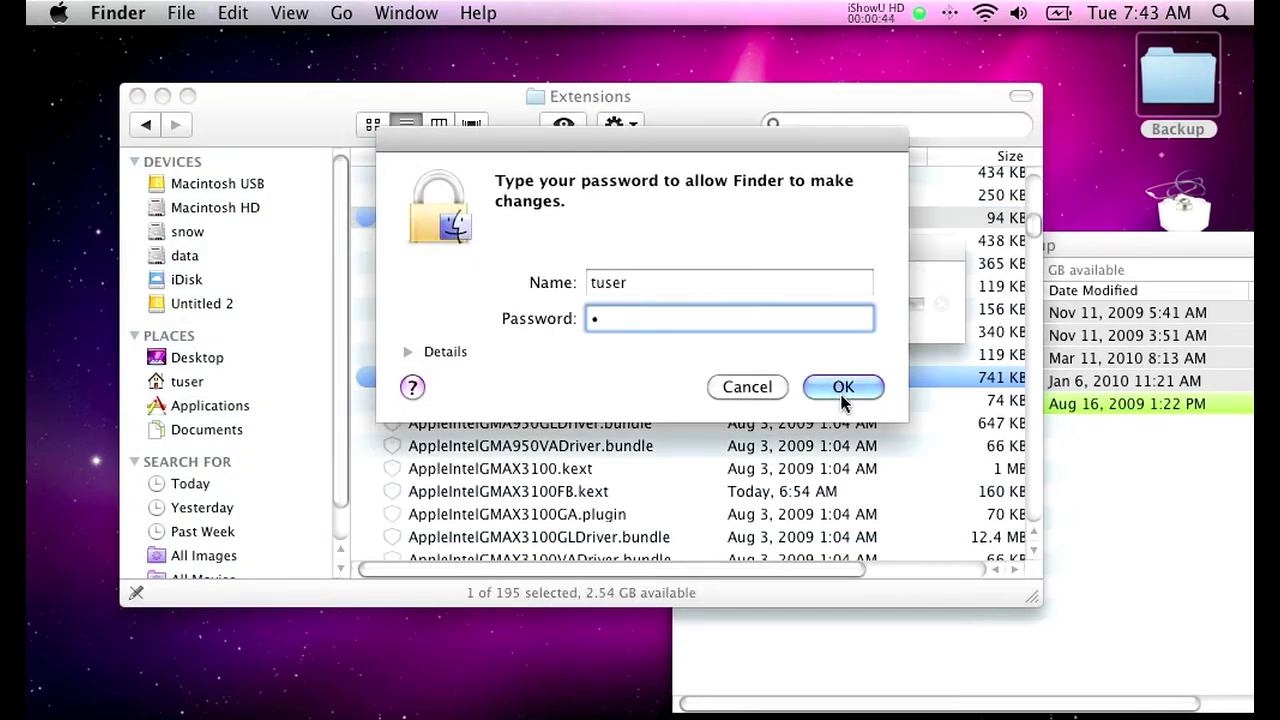
{"action": "left_click", "coordinate": [830, 387]}
Copy AppleHDA.kext from Backup into Extensions, authorizing with the account password, and close the Backup window.
{"action": "left_click", "coordinate": [1140, 482]}
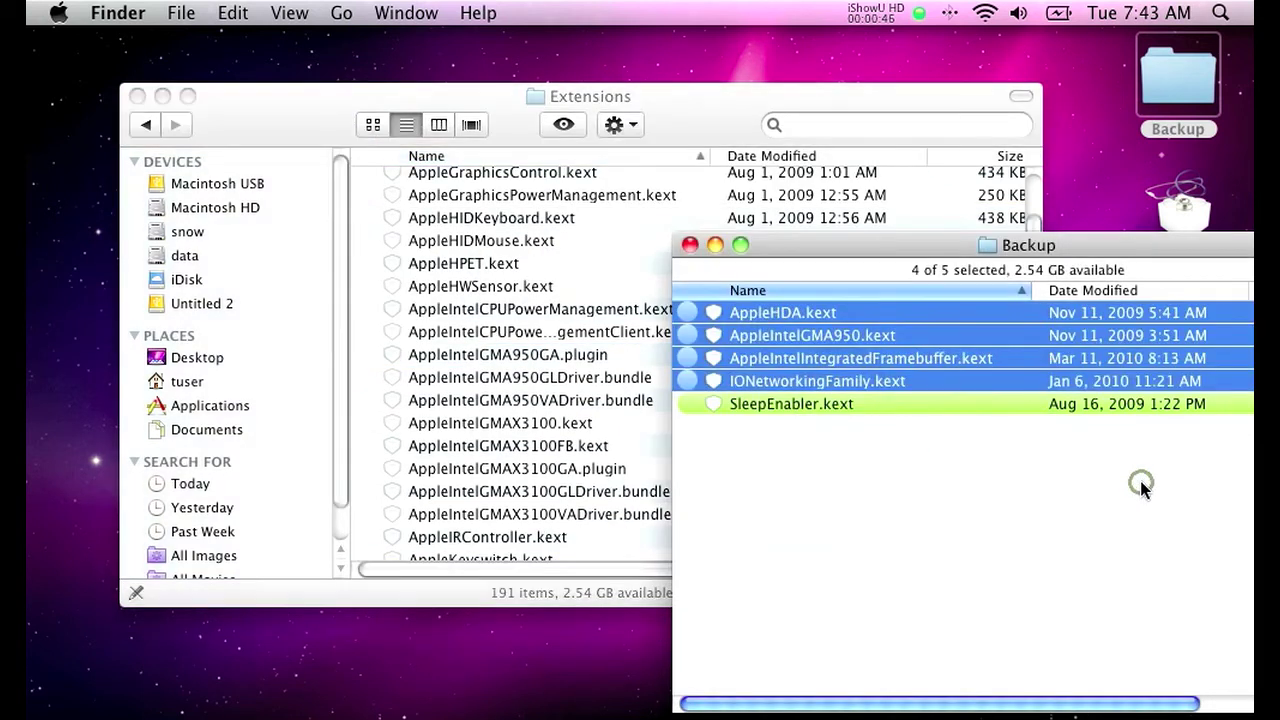
{"action": "left_click_drag", "start_coordinate": [710, 305], "coordinate": [407, 303]}
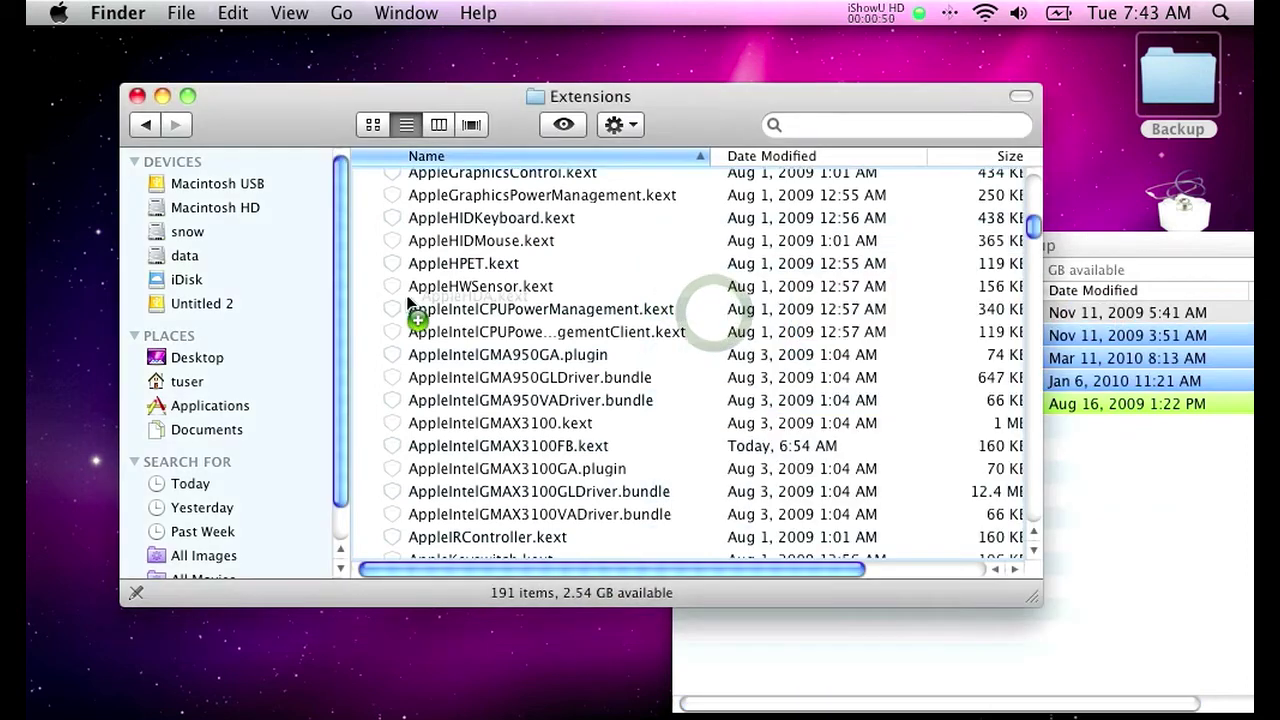
{"action": "type", "text": "•"}
{"action": "left_click", "coordinate": [860, 388]}
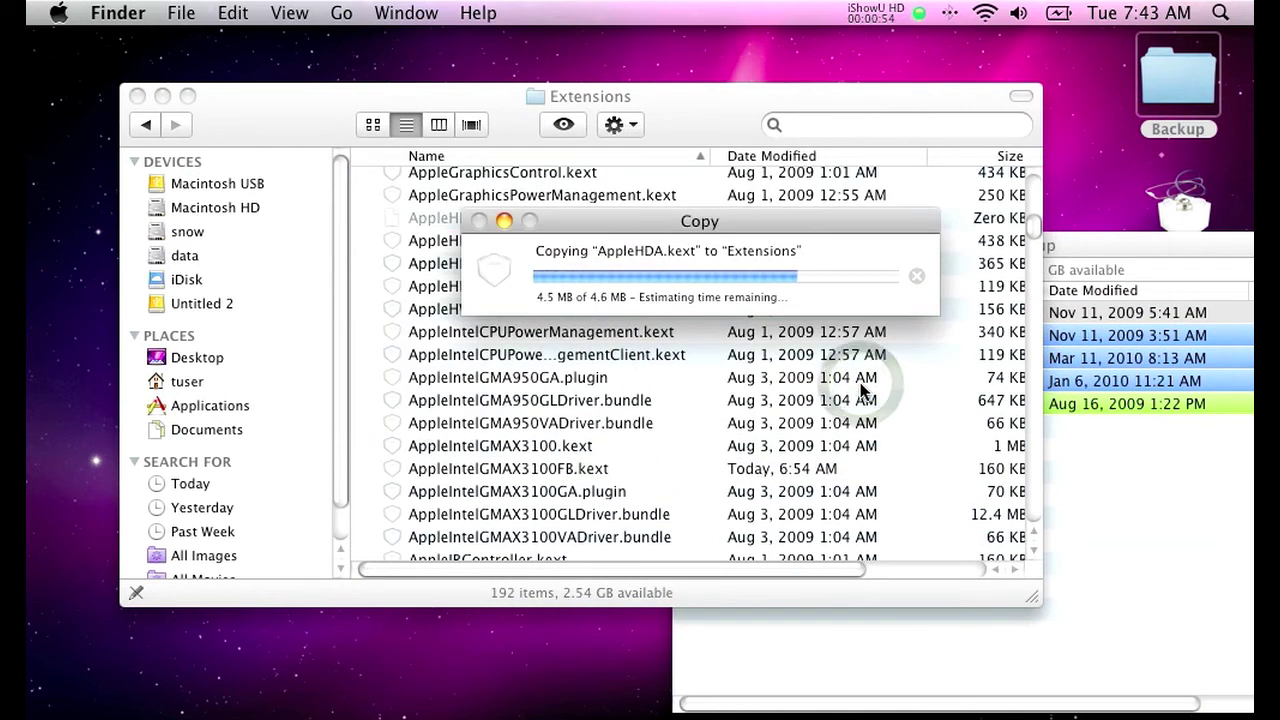
{"action": "left_click", "coordinate": [1047, 253]}
{"action": "left_click", "coordinate": [688, 246]}
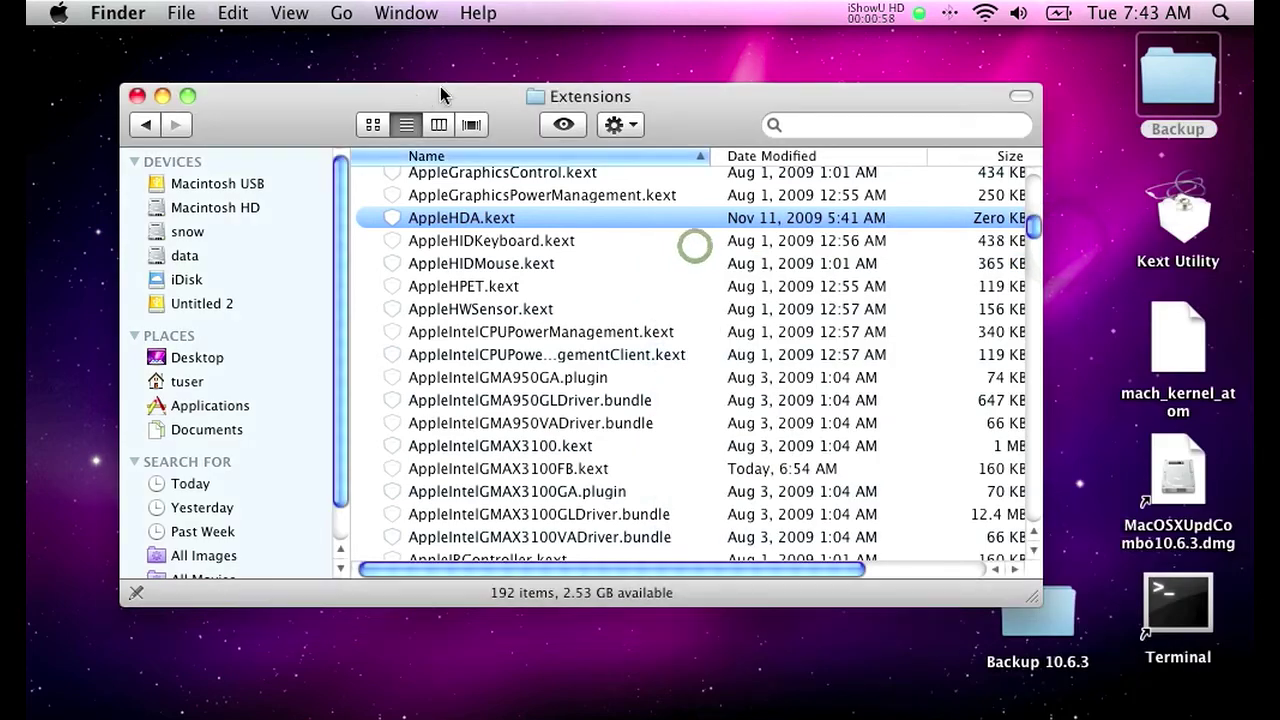
Copy SleepEnabler.kext from the SleepEnabler for 10.6.3 folder into Extensions, authorizing with the account password, and close the source folder window.
{"action": "left_click_drag", "start_coordinate": [440, 87], "coordinate": [598, 79]}
{"action": "left_click", "coordinate": [198, 375]}
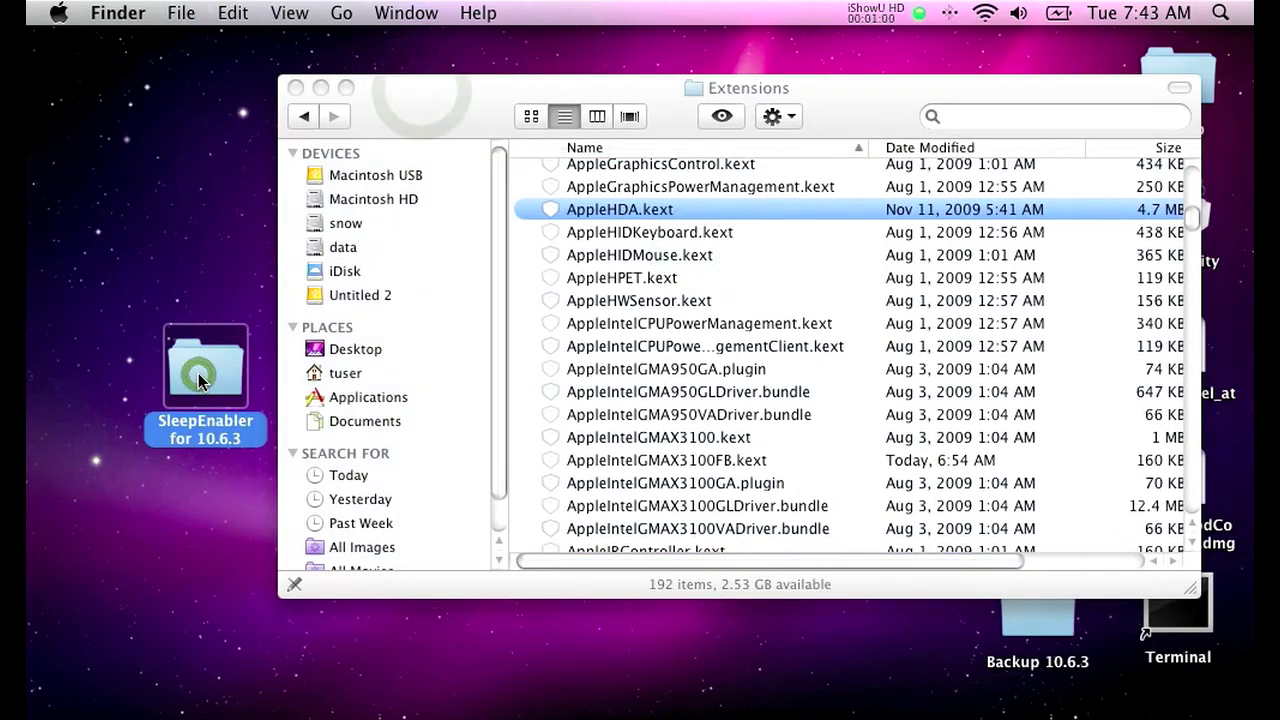
{"action": "double_click", "coordinate": [198, 373]}
{"action": "left_click_drag", "start_coordinate": [536, 128], "coordinate": [400, 439]}
{"action": "left_click_drag", "start_coordinate": [462, 499], "coordinate": [754, 291]}
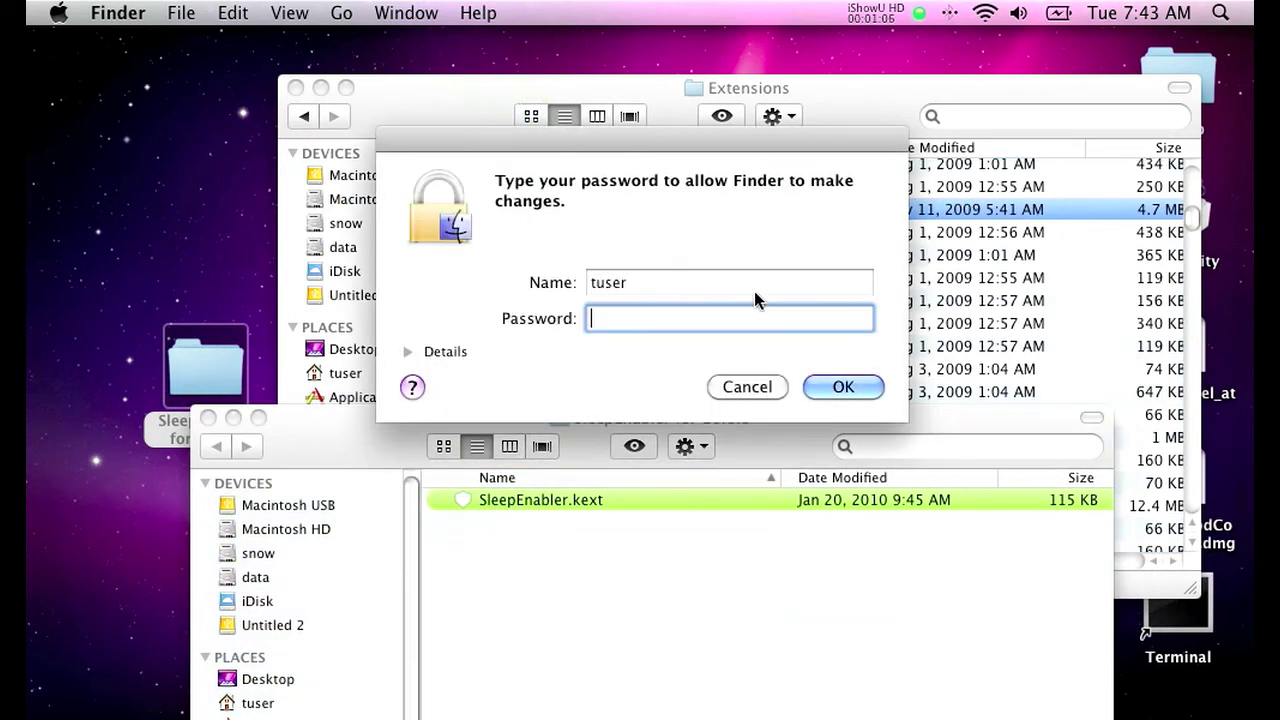
{"action": "type", "text": "t"}
{"action": "left_click", "coordinate": [840, 388]}
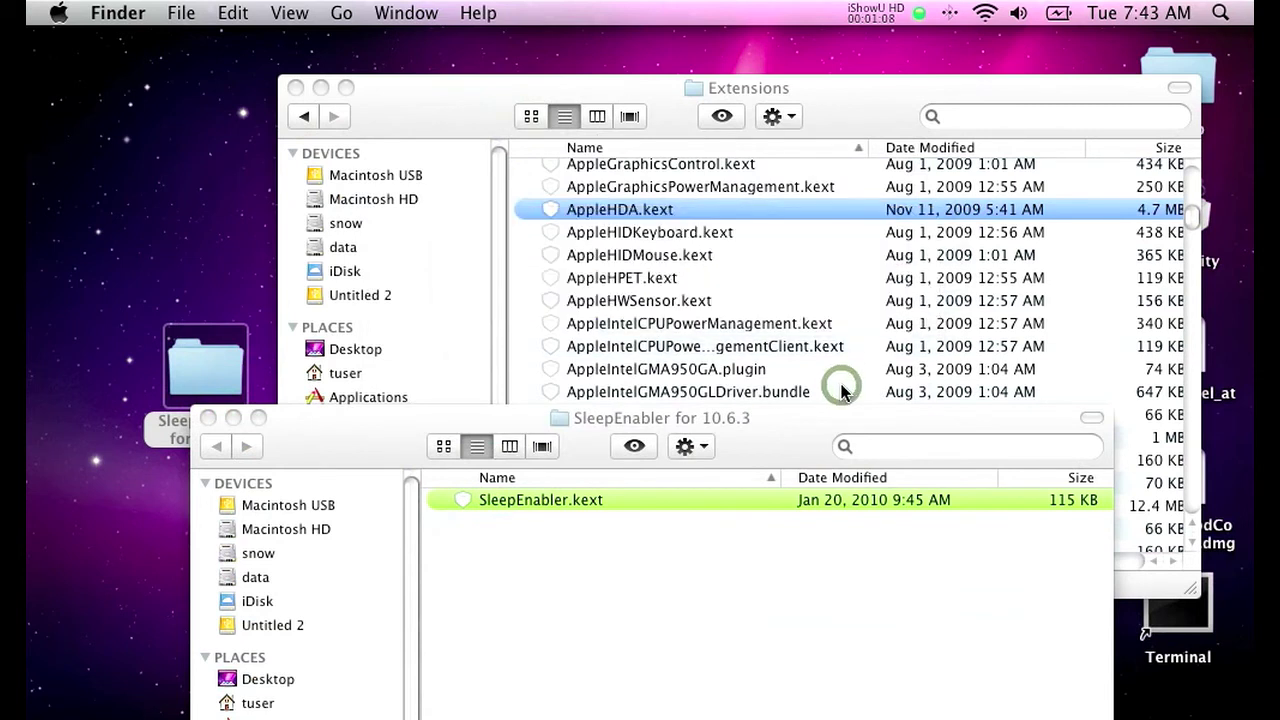
{"action": "left_click", "coordinate": [208, 418]}
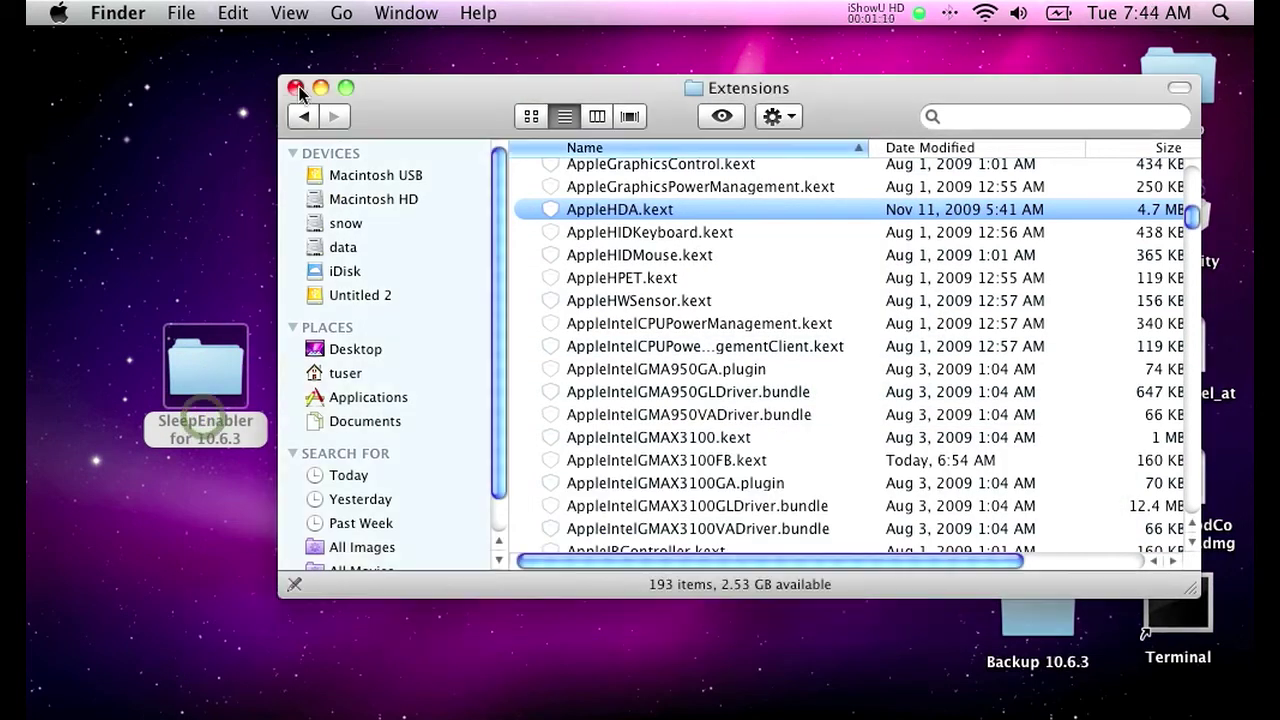
Close the Extensions window and run Kext Utility, authorizing with the account password, to rebuild the kext caches; quit it when done.
{"action": "left_click", "coordinate": [297, 90]}
{"action": "left_click", "coordinate": [923, 242]}
{"action": "left_click", "coordinate": [1180, 220]}
{"action": "double_click", "coordinate": [1178, 220]}
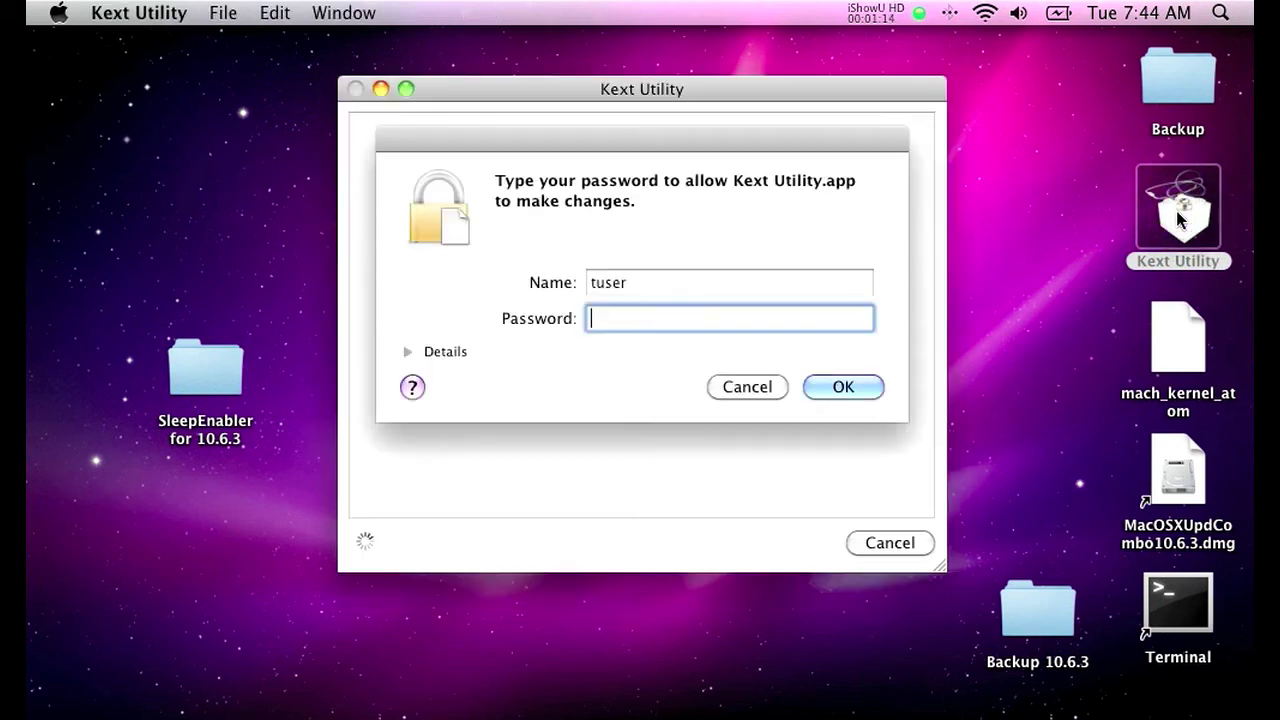
{"action": "type", "text": "1"}
{"action": "left_click", "coordinate": [837, 388]}
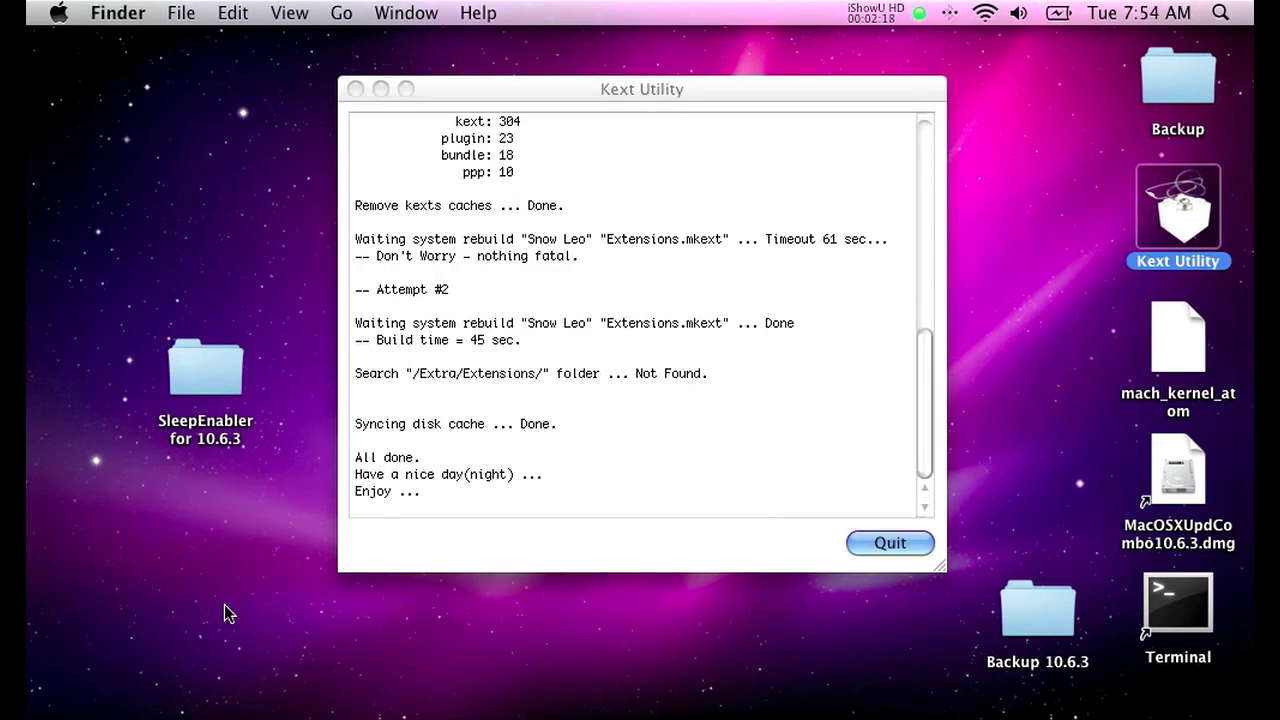
{"action": "left_click", "coordinate": [890, 542]}
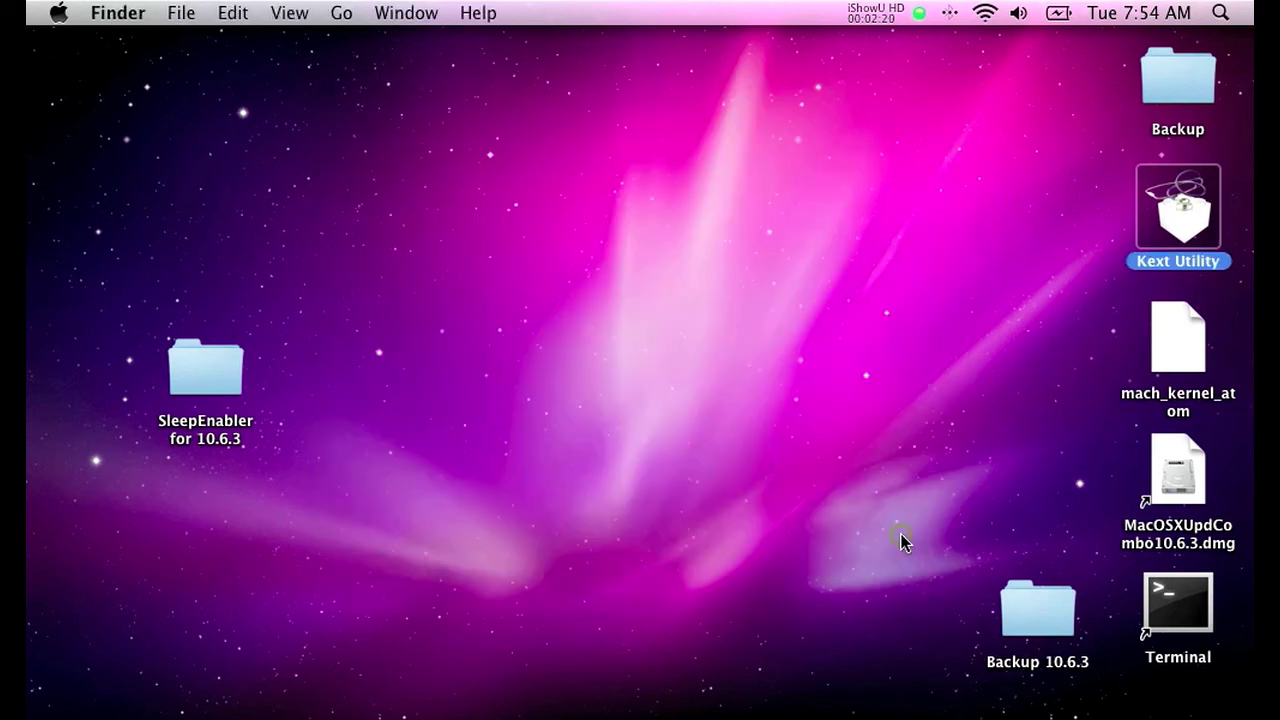
Restart the computer and confirm the restart.
{"action": "left_click", "coordinate": [60, 14]}
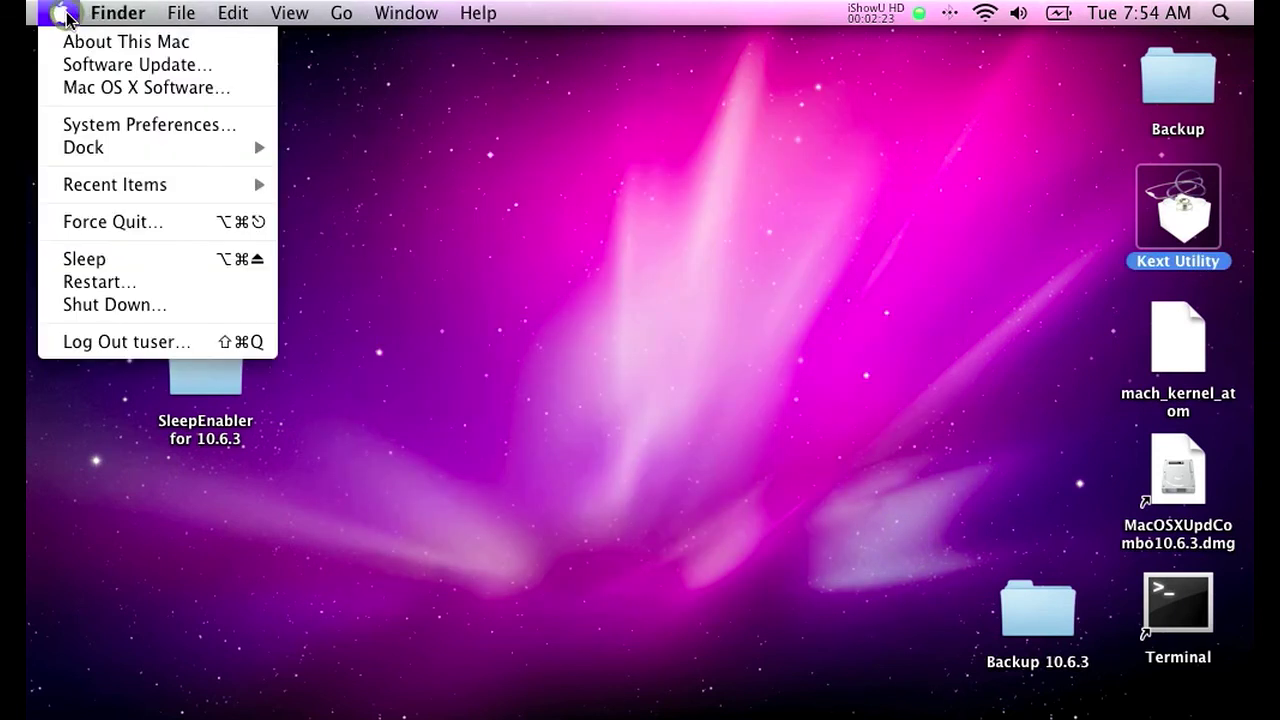
{"action": "left_click", "coordinate": [110, 290]}
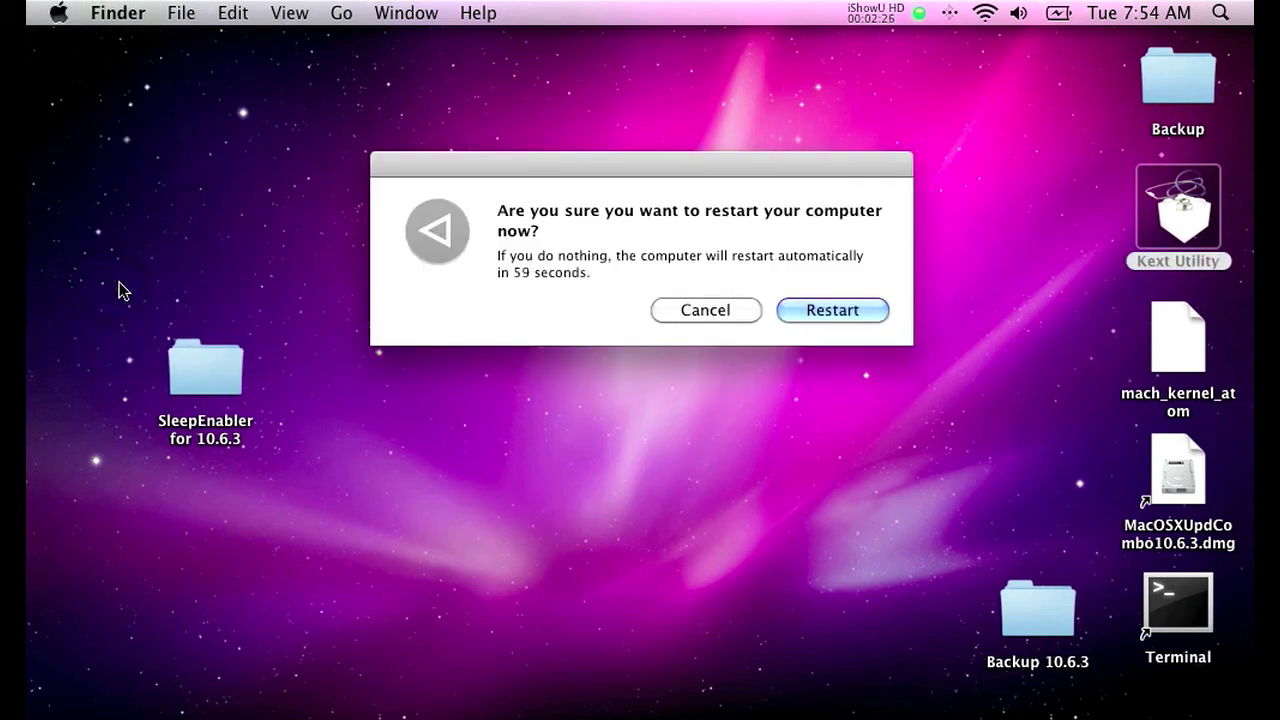
{"action": "left_click", "coordinate": [822, 311]}
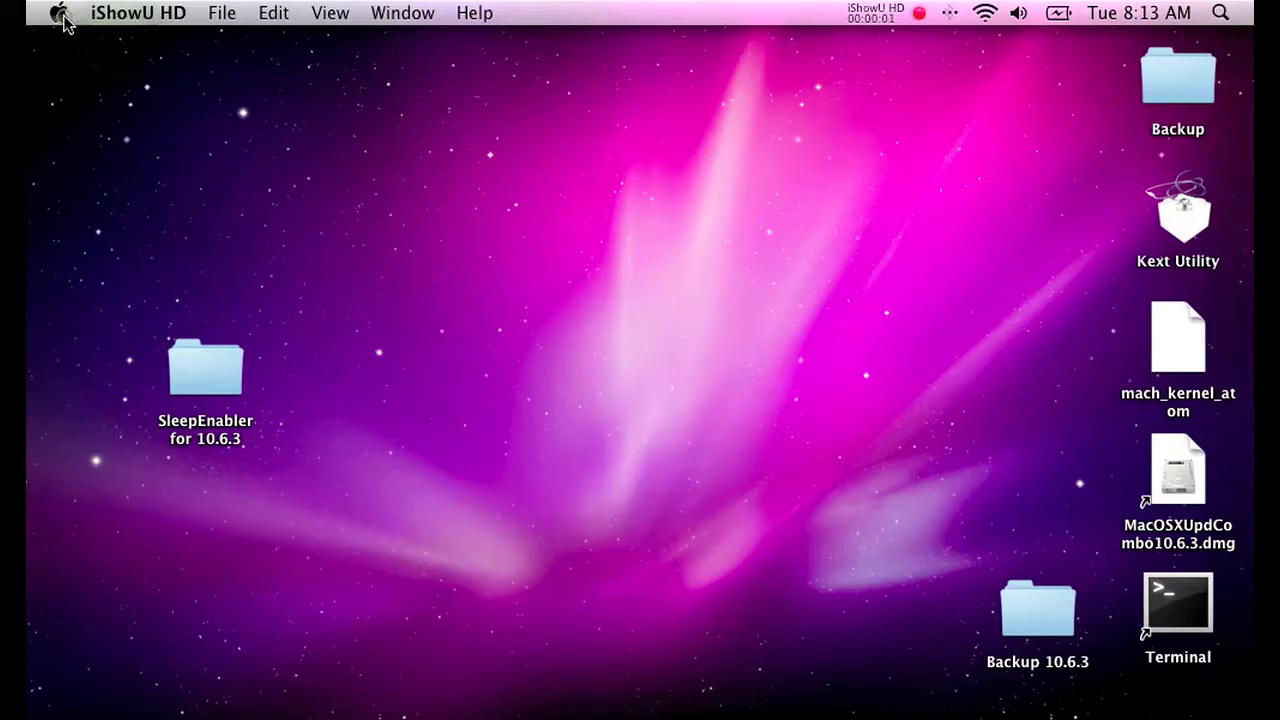
Check the installed Mac OS X version in About This Mac and open the detailed hardware report in System Profiler.
{"action": "left_click", "coordinate": [63, 20]}
{"action": "left_click", "coordinate": [72, 41]}
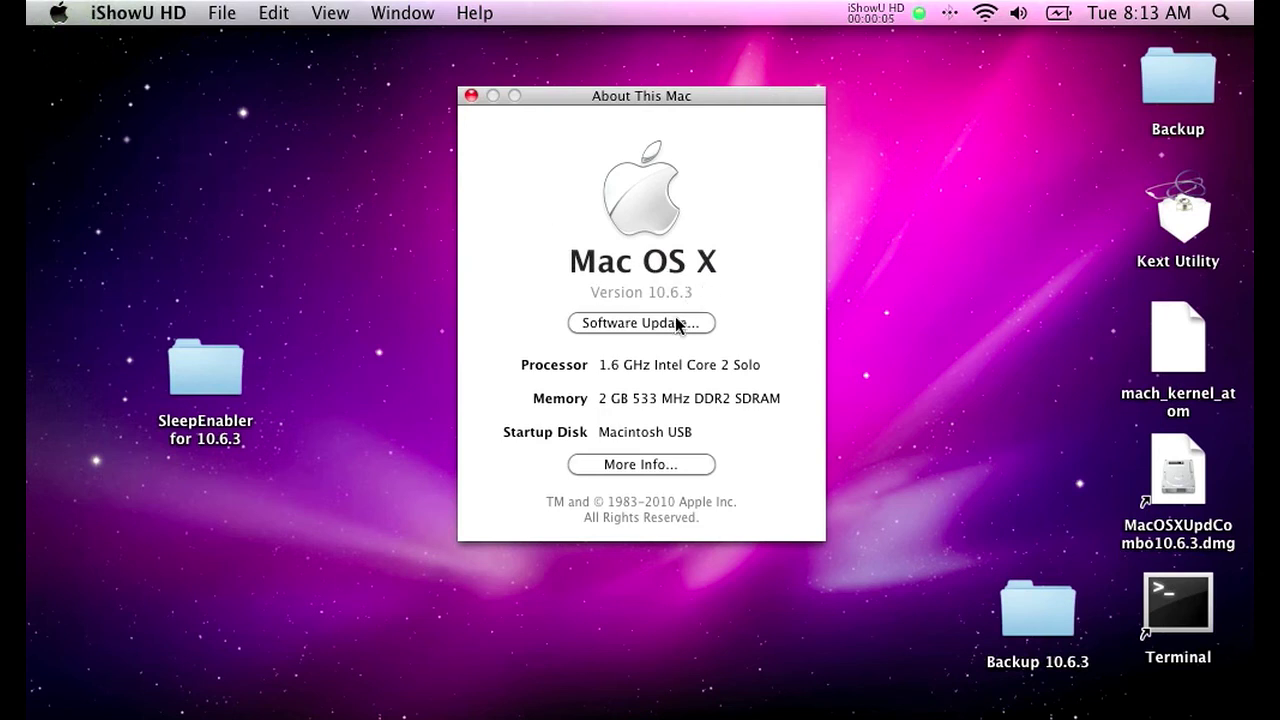
{"action": "left_click", "coordinate": [634, 468]}
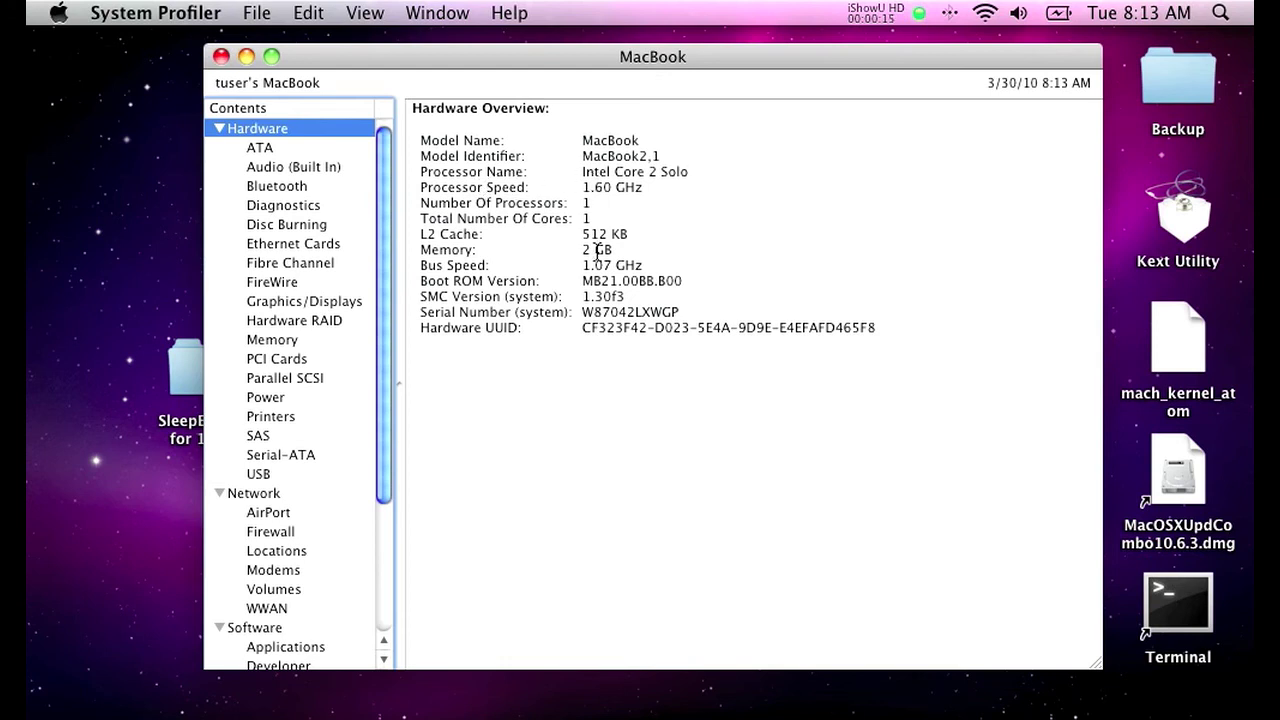
Check the built-in audio devices, the system volume control and the Ethernet Cards listing.
{"action": "left_click", "coordinate": [284, 166]}
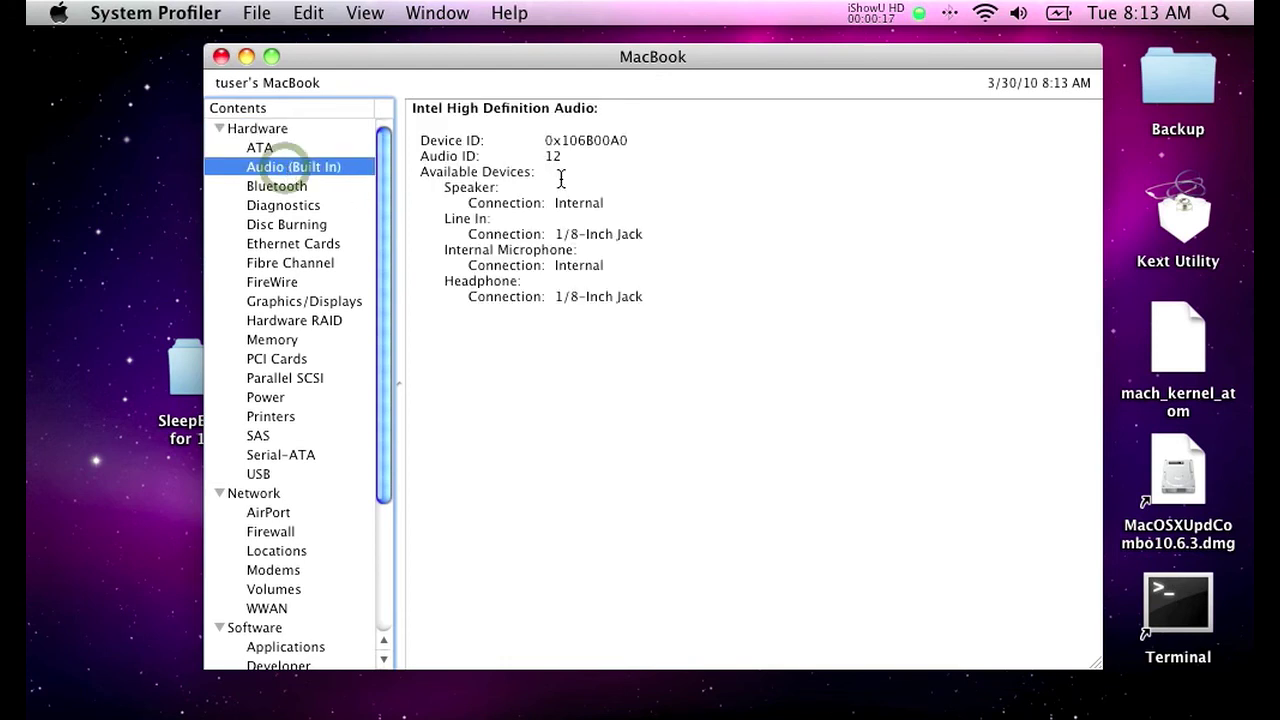
{"action": "left_click", "coordinate": [1018, 13]}
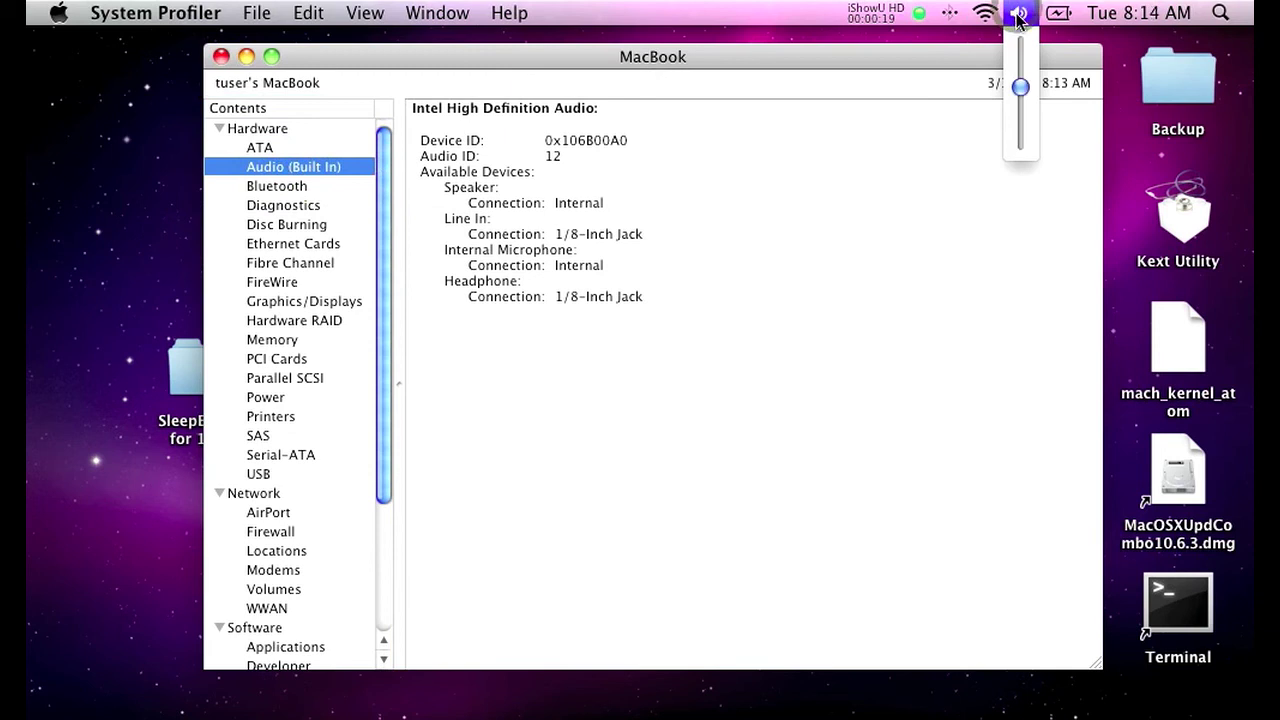
{"action": "left_click", "coordinate": [1020, 88]}
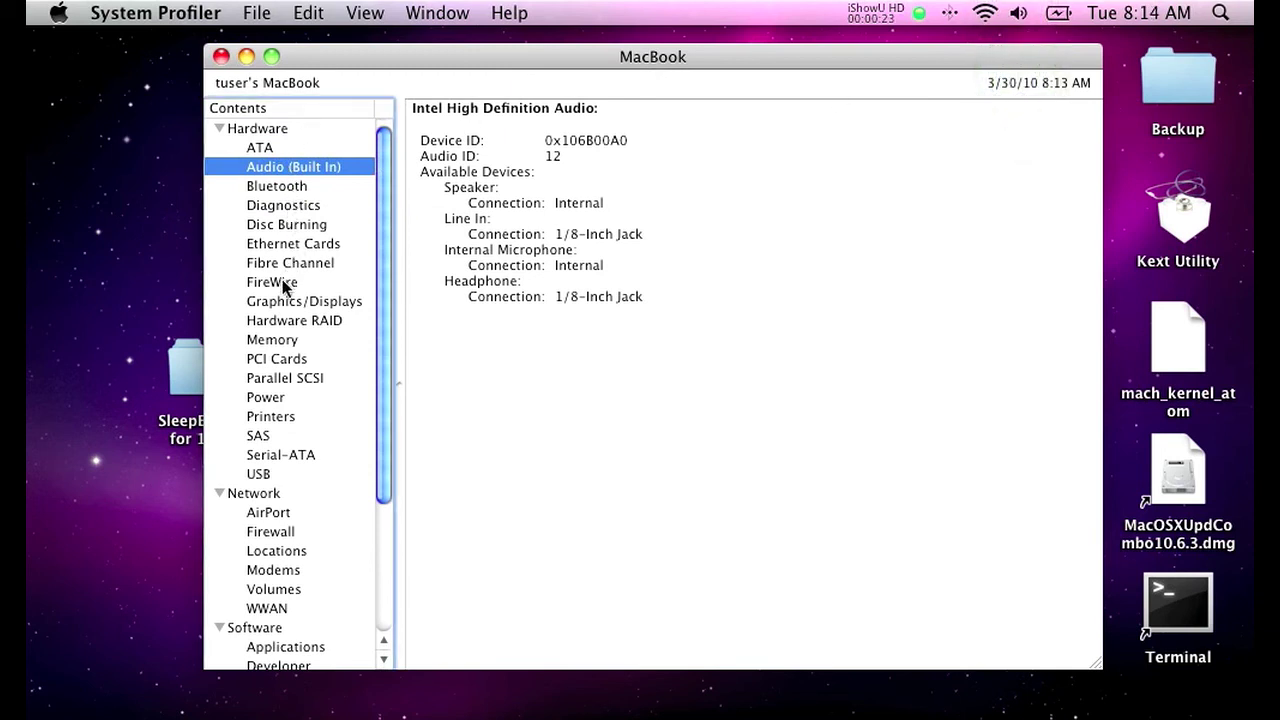
{"action": "left_click", "coordinate": [296, 245]}
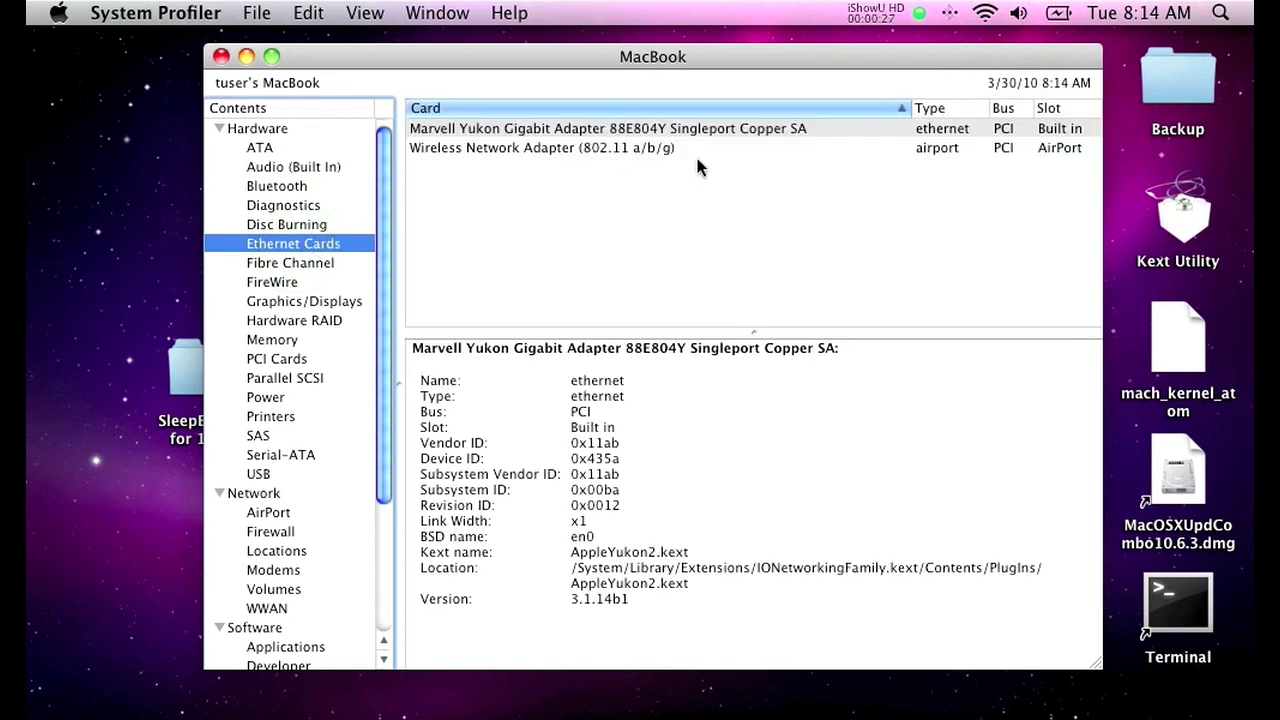
Check the wireless network adapter, Graphics/Displays, Serial-ATA and USB details in the hardware report, and quit System Profiler.
{"action": "left_click", "coordinate": [464, 149]}
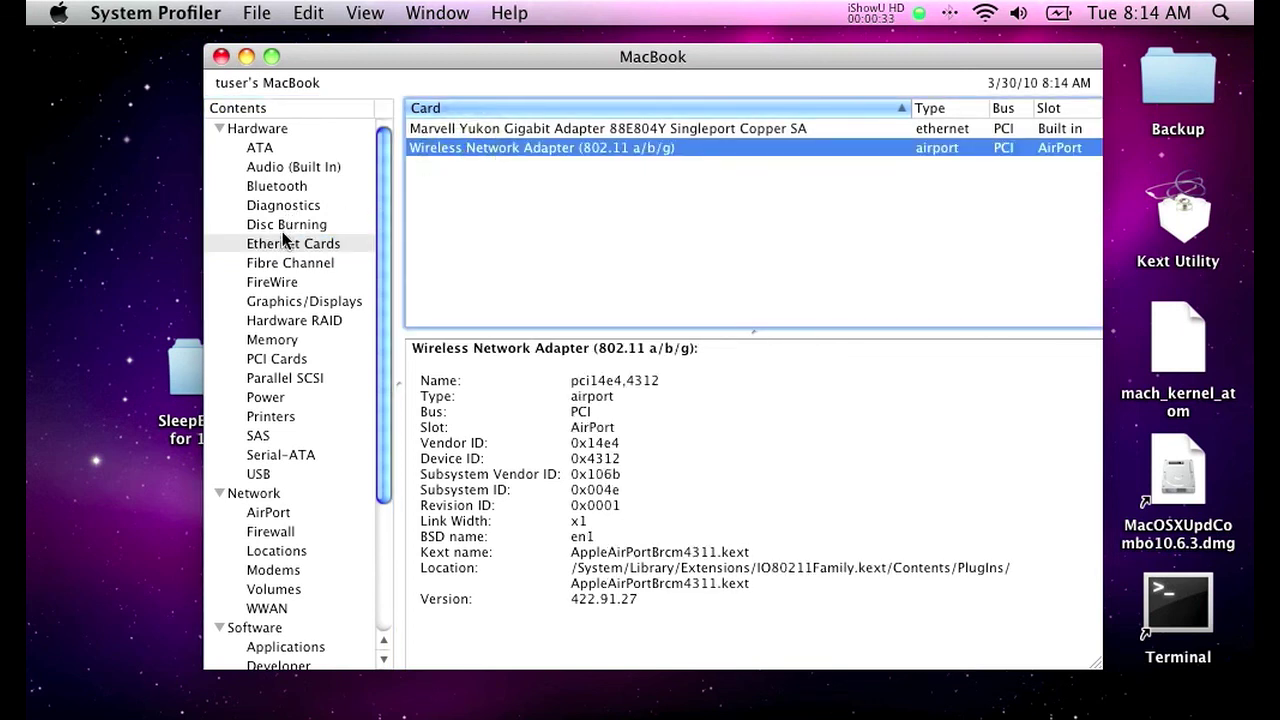
{"action": "left_click", "coordinate": [280, 298]}
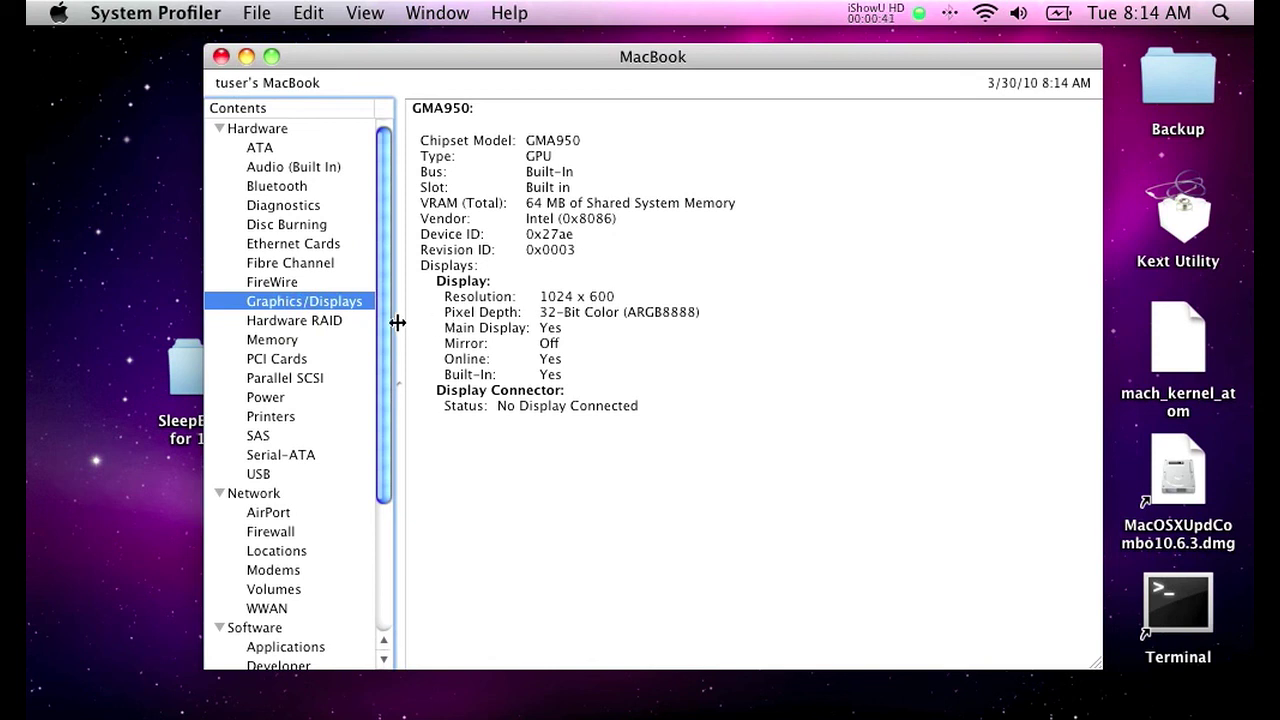
{"action": "left_click_drag", "start_coordinate": [386, 330], "coordinate": [386, 430]}
{"action": "left_click", "coordinate": [290, 313]}
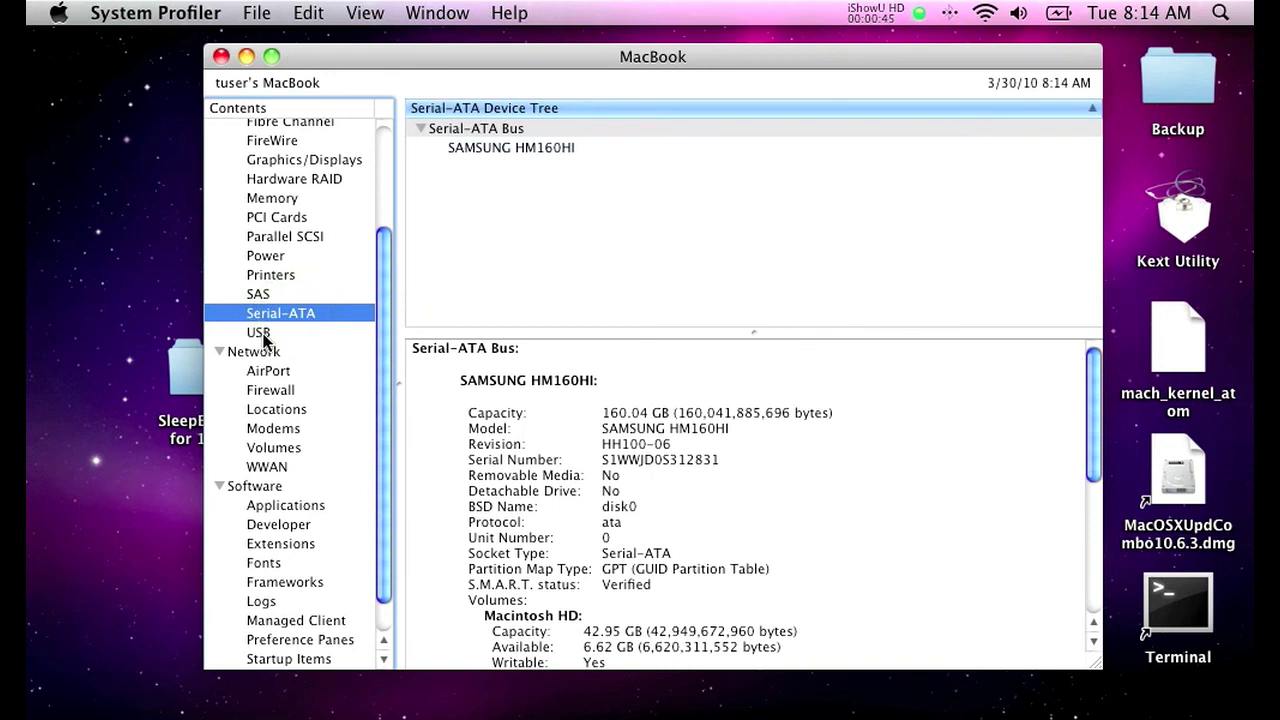
{"action": "left_click", "coordinate": [262, 334]}
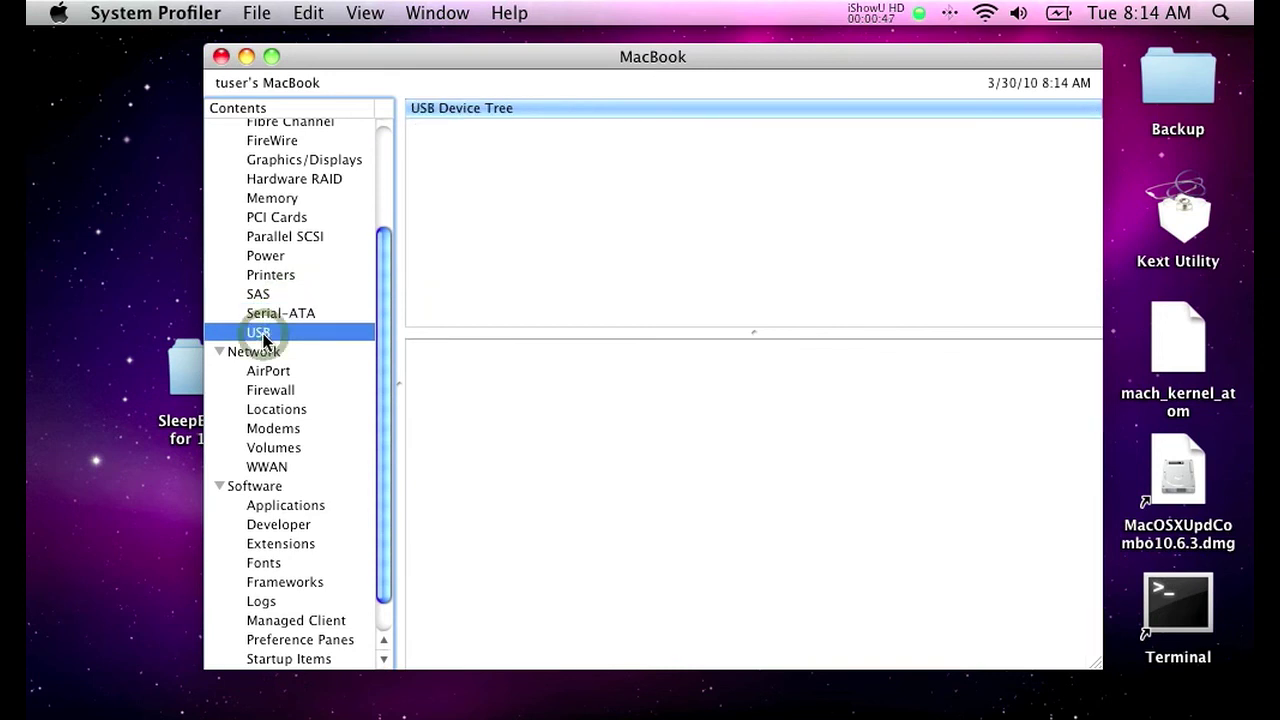
{"action": "left_click", "coordinate": [121, 12]}
{"action": "left_click", "coordinate": [130, 199]}
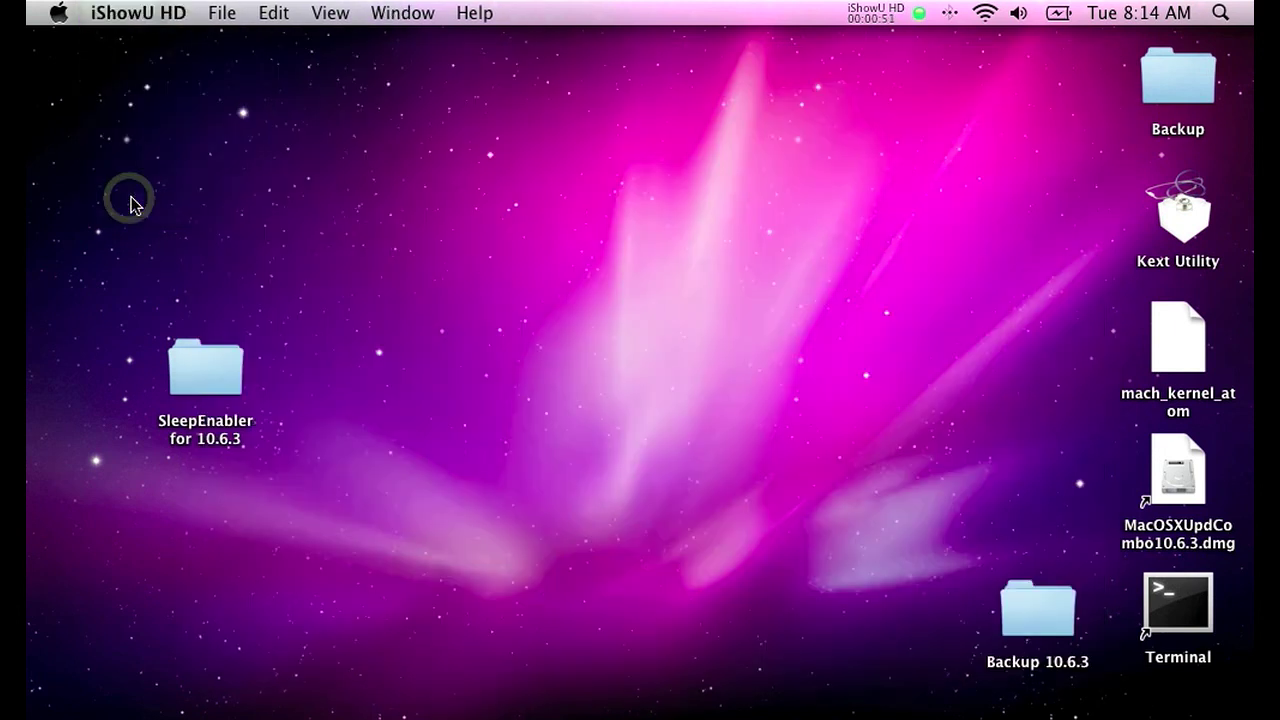
Open Terminal from the desktop and run uname -a to check the running kernel version.
{"action": "left_click", "coordinate": [1177, 612]}
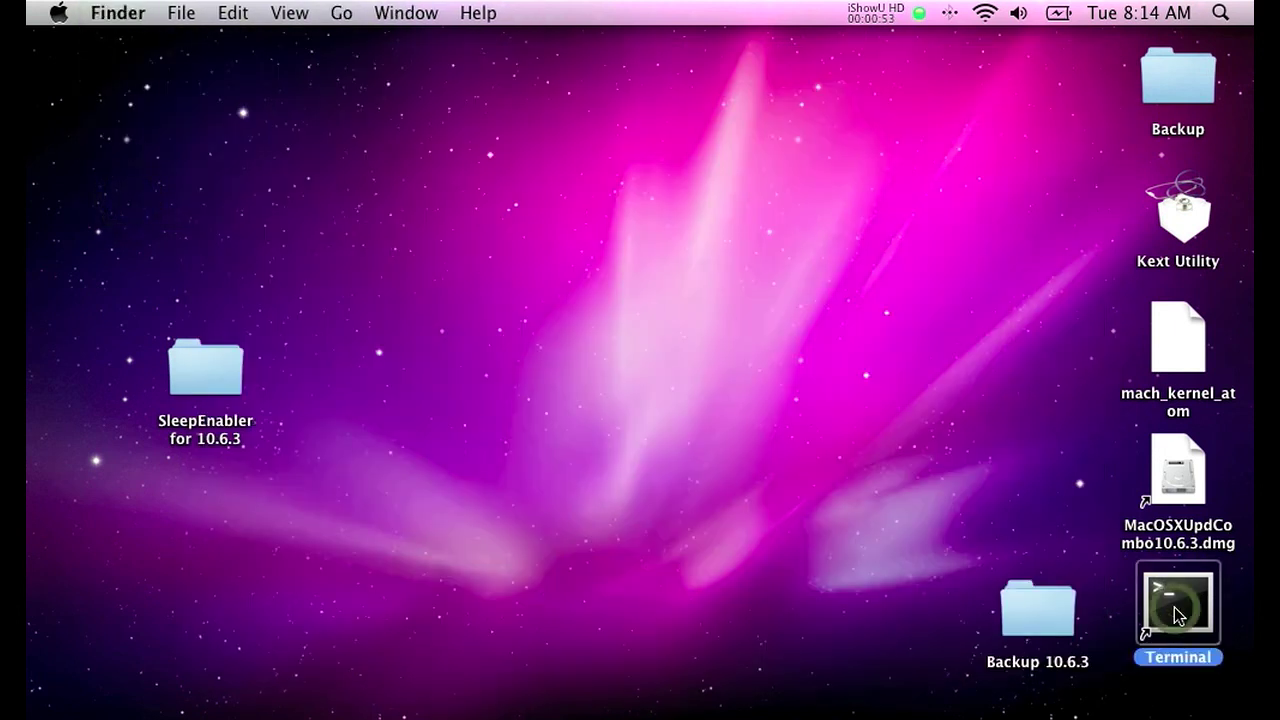
{"action": "double_click", "coordinate": [1177, 612]}
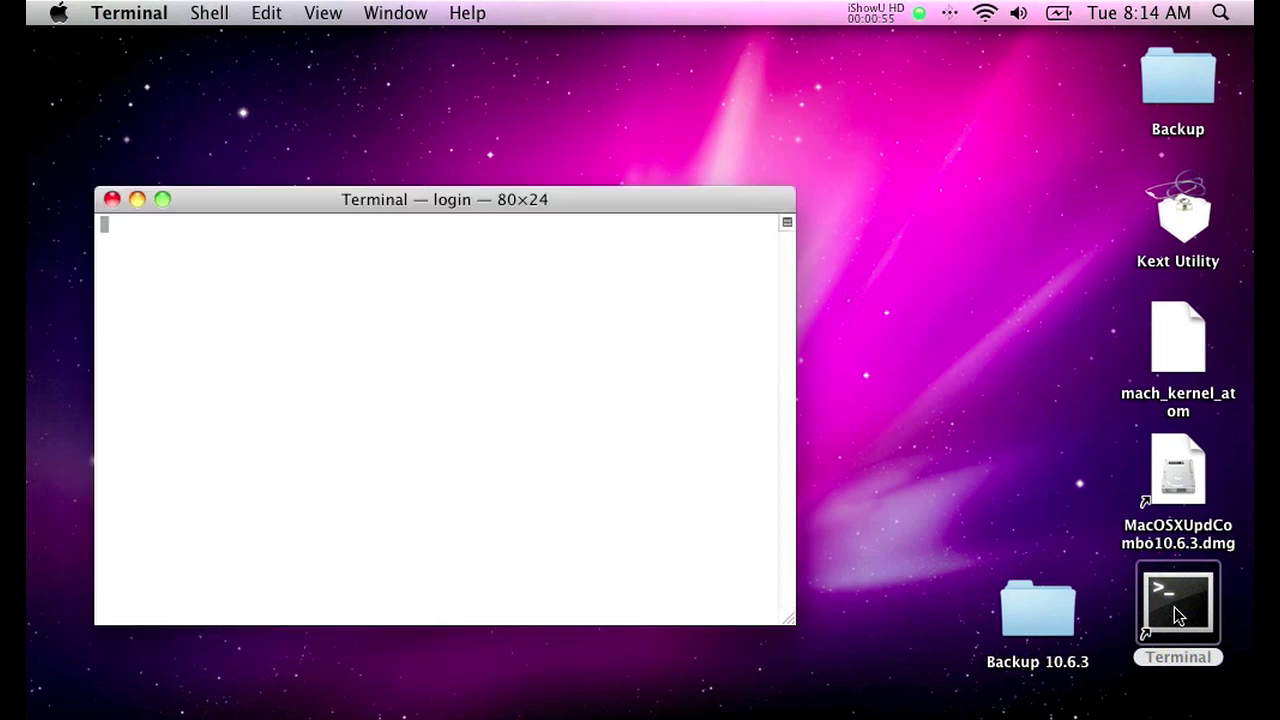
{"action": "type", "text": "uname -a"}
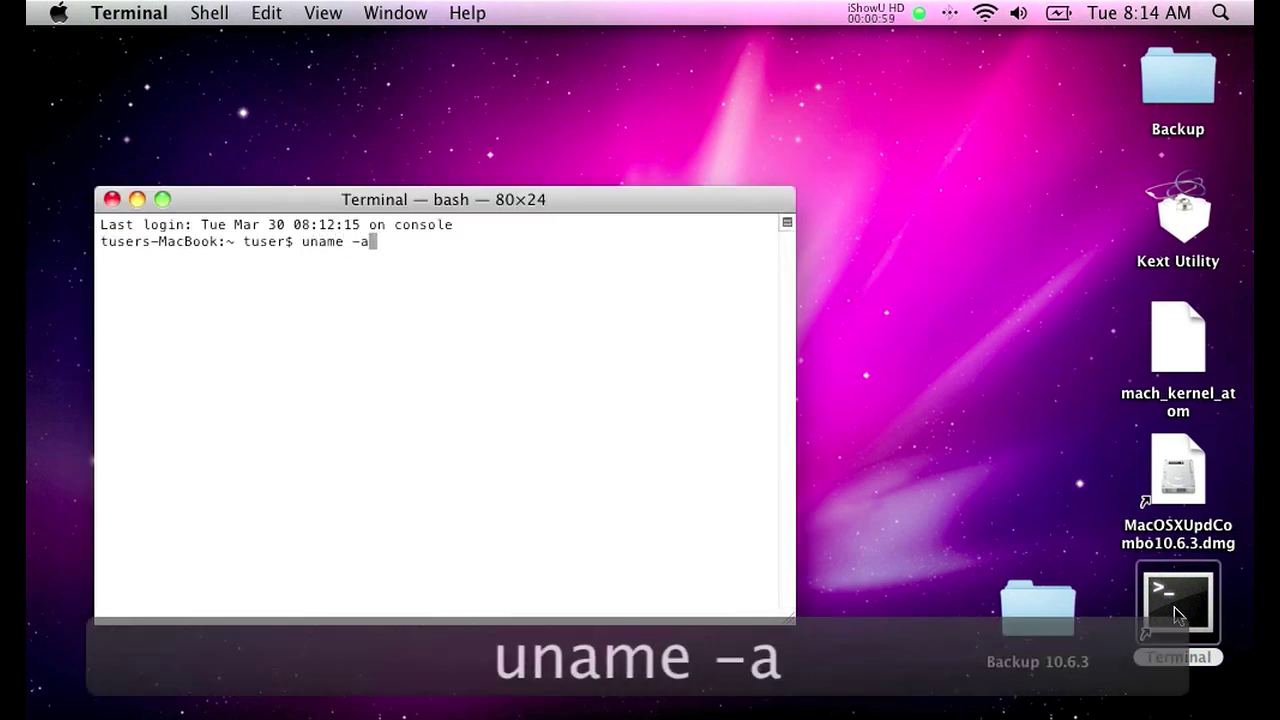
{"action": "key", "text": "Return"}
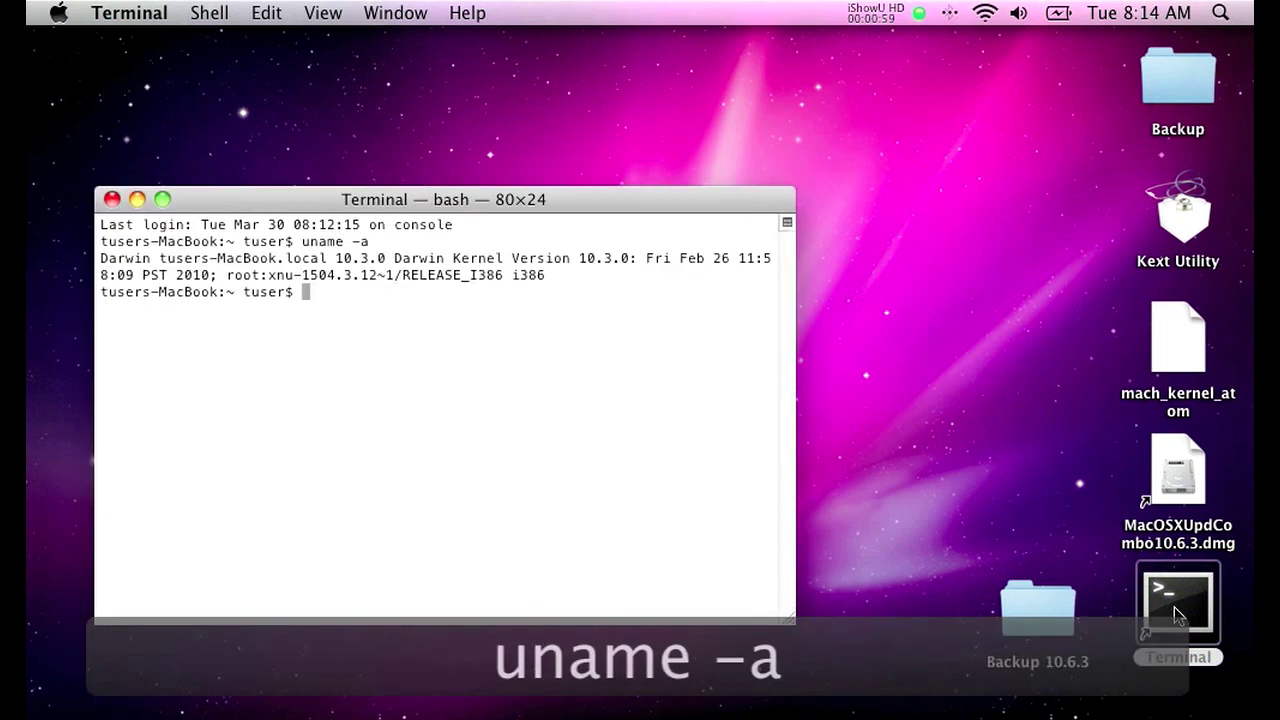